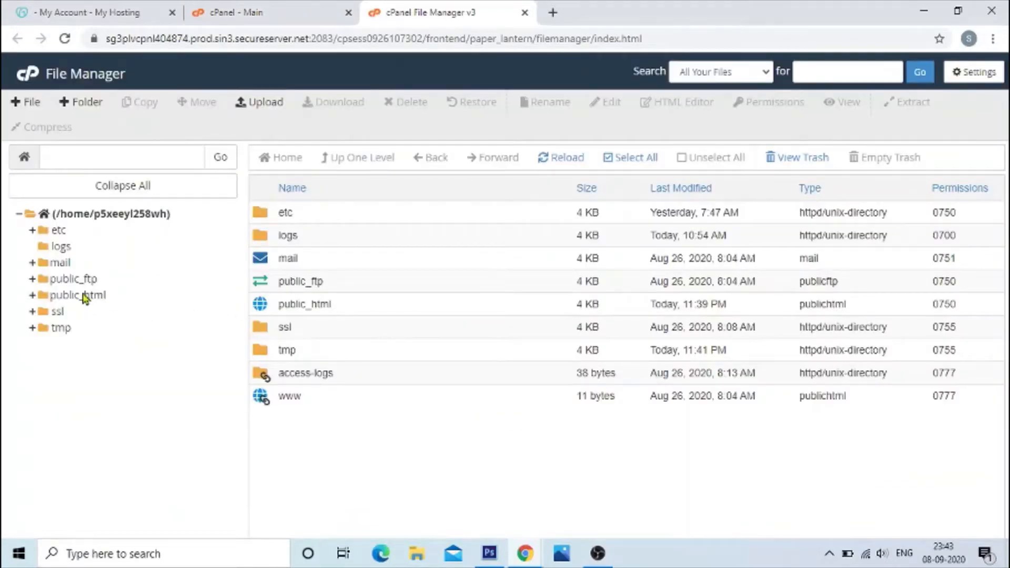
# Step: Create a folder named home inside public_html and open it
pyautogui.click(76, 297)
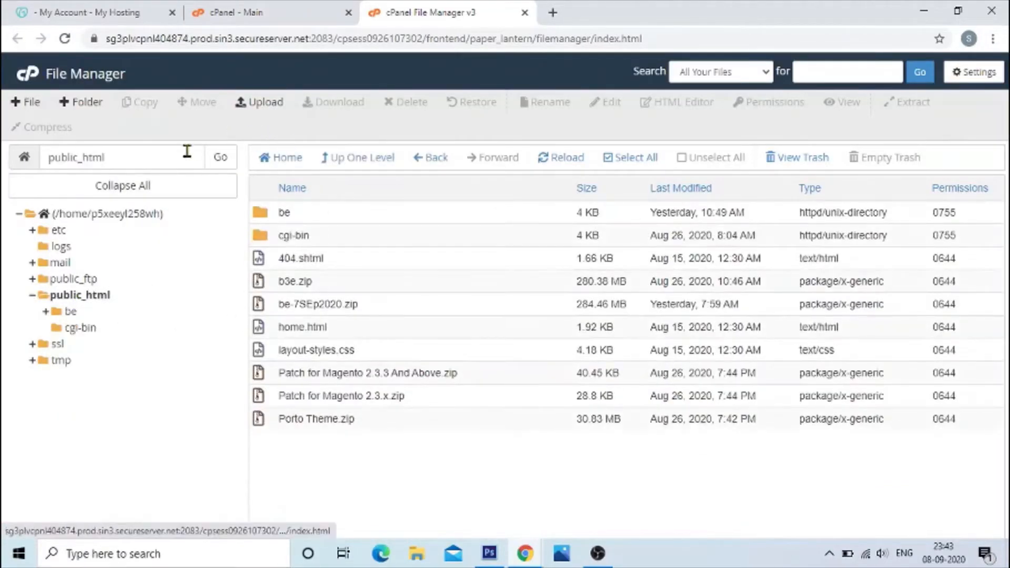
pyautogui.click(82, 103)
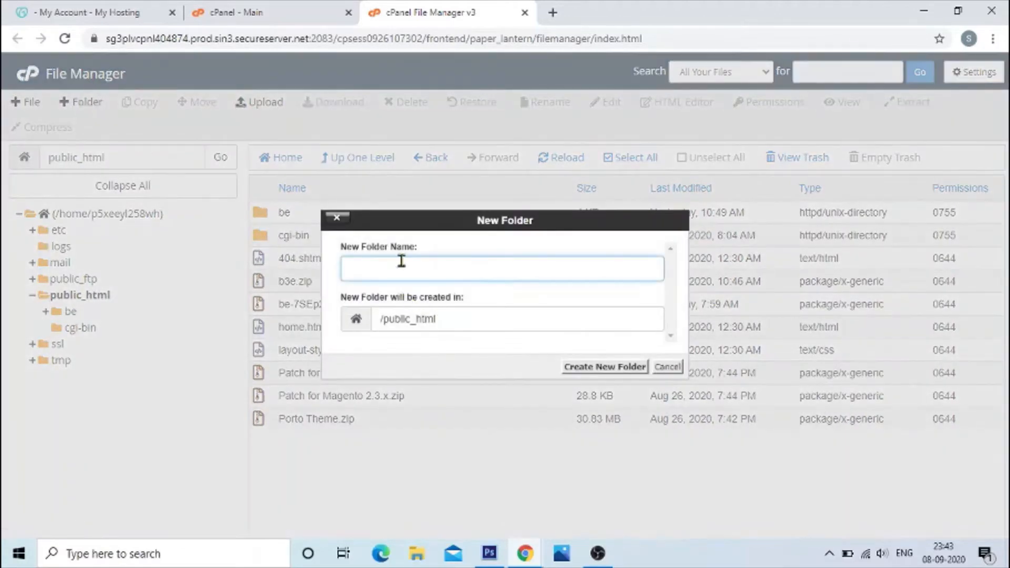
pyautogui.moveTo(406, 219); pyautogui.dragTo(292, 210)
pyautogui.click(292, 257)
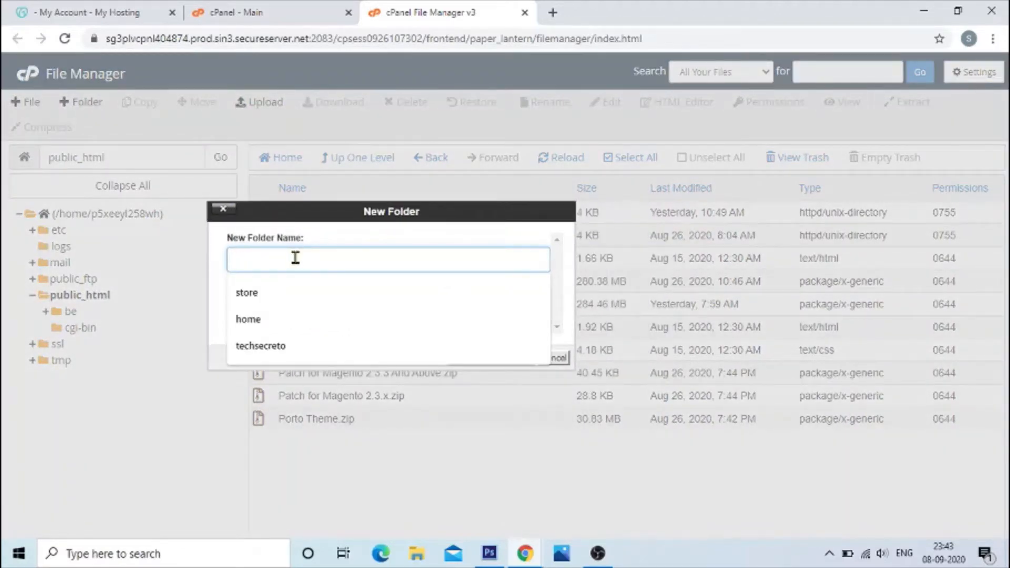
pyautogui.write('ho')
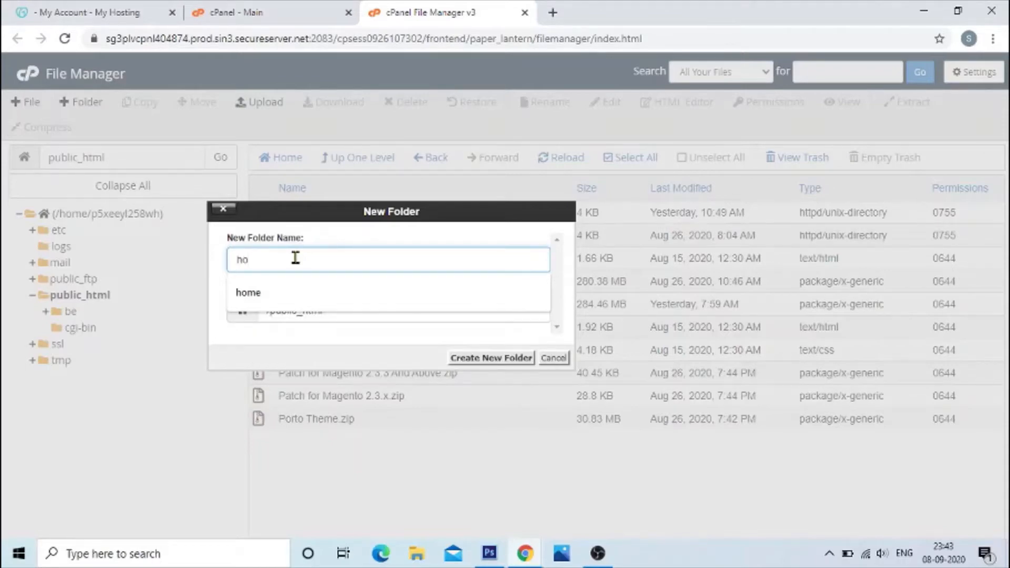
pyautogui.write('me')
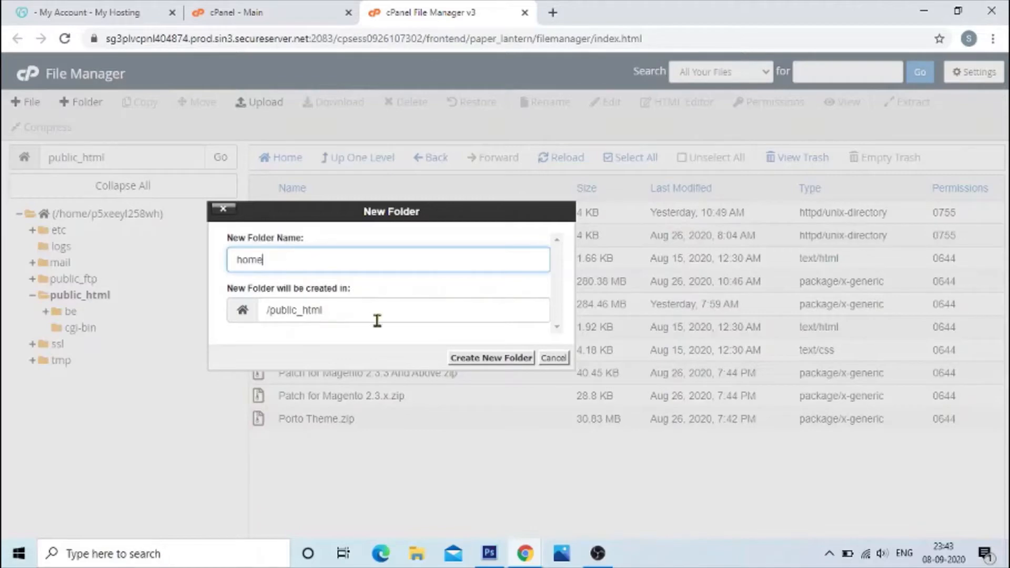
pyautogui.click(490, 360)
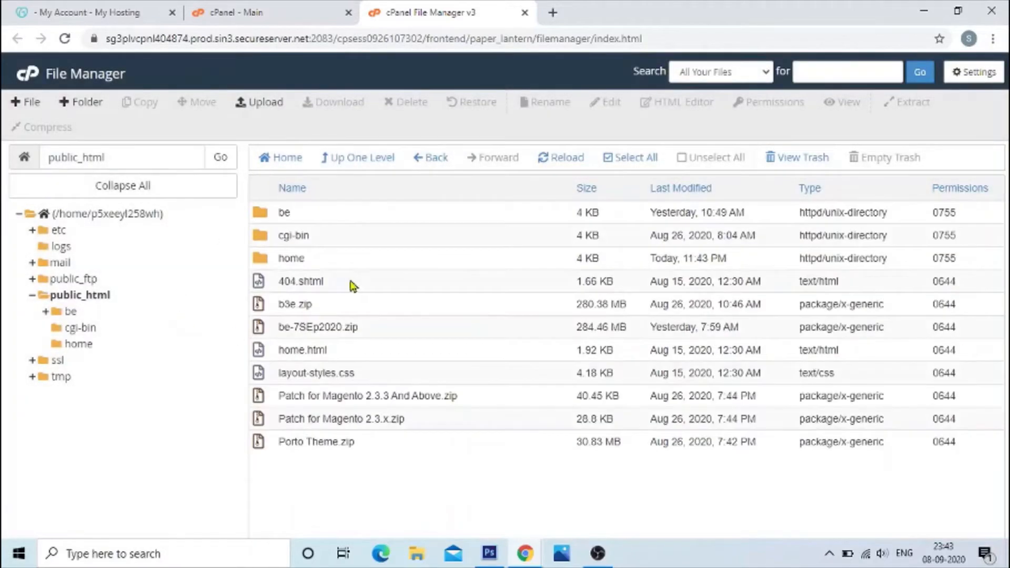
pyautogui.doubleClick(260, 260)
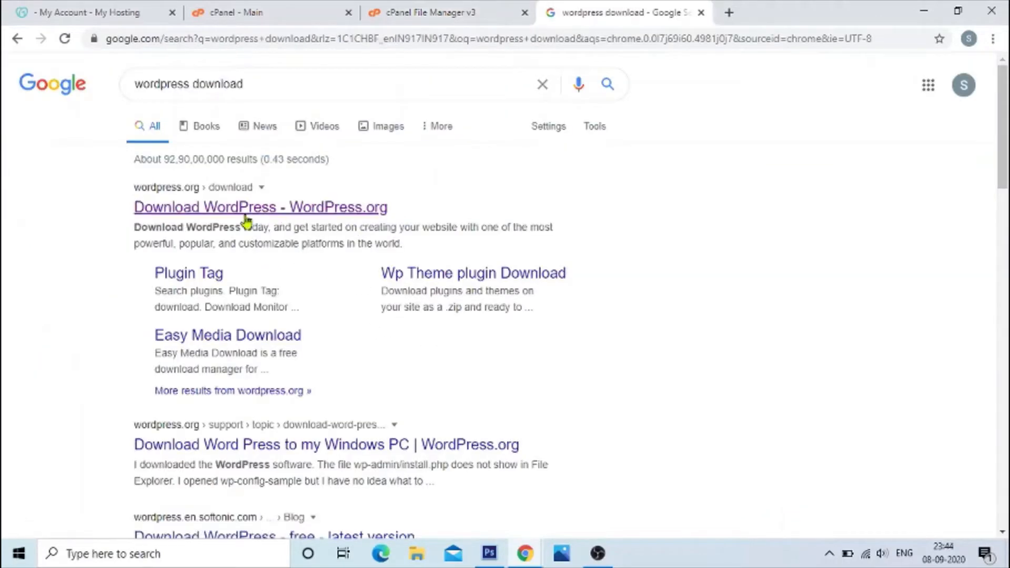
# Step: Download the WordPress 5.5.1 zip package from the wordpress.org download page and dismiss the thank-you message
pyautogui.click(245, 213)
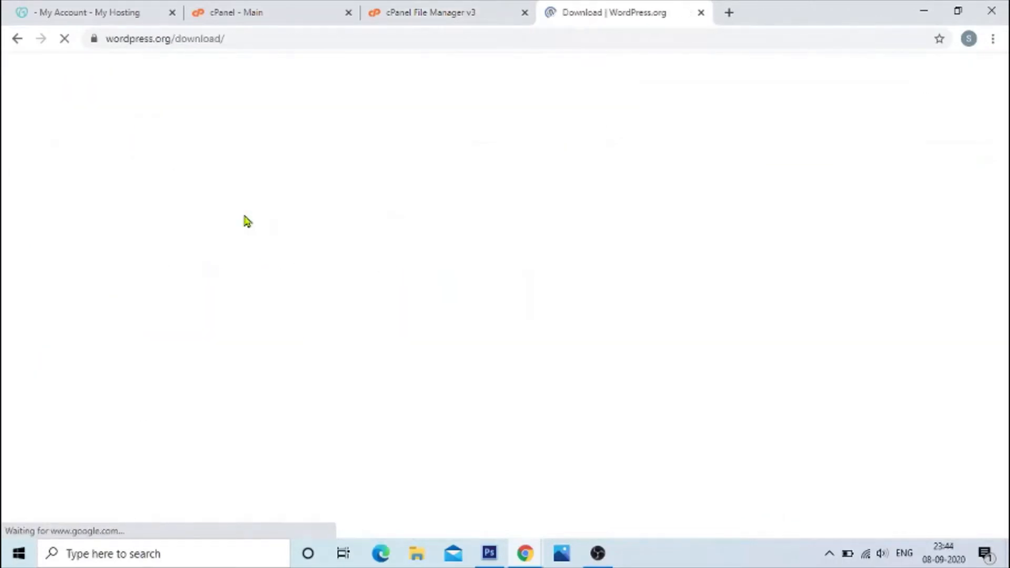
pyautogui.scroll(-3, 313, 294)
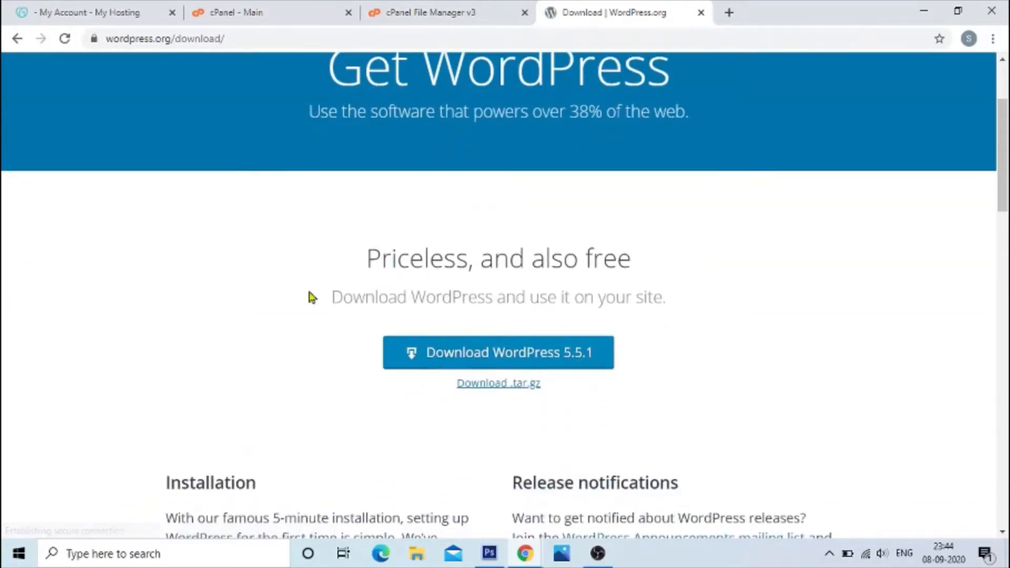
pyautogui.scroll(-2, 312, 298)
pyautogui.scroll(5, 497, 250)
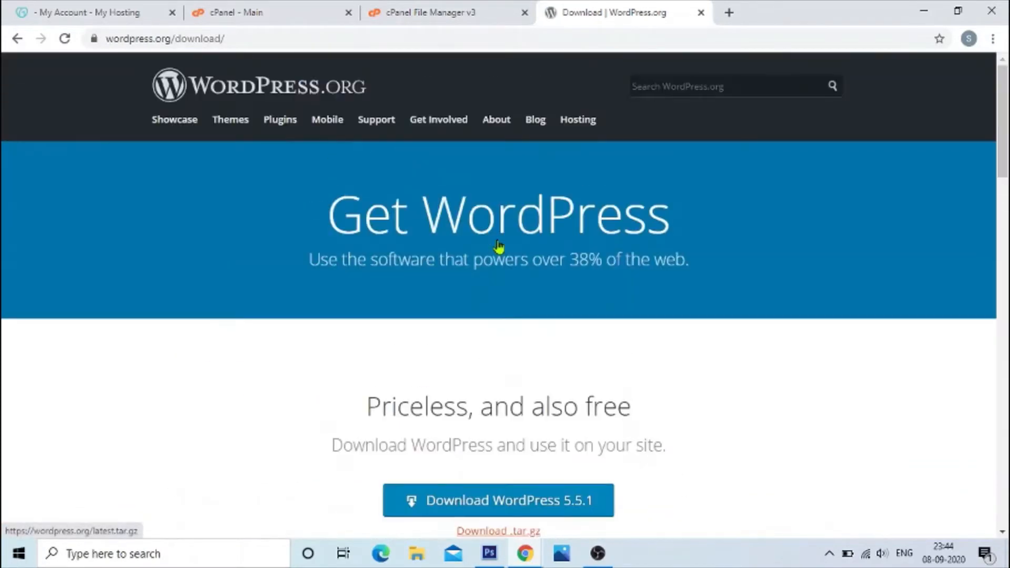
pyautogui.click(250, 42)
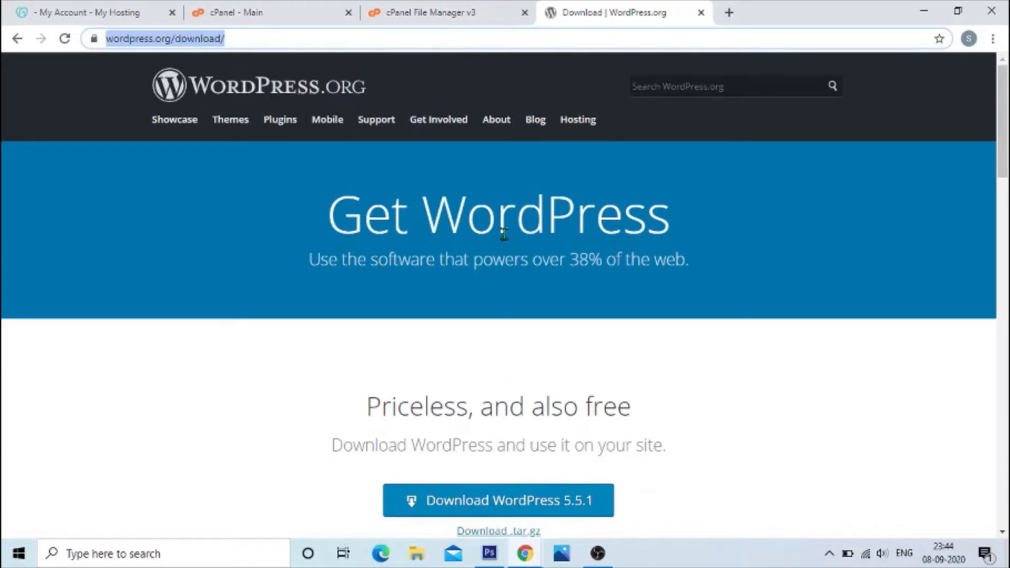
pyautogui.scroll(-4, 566, 232)
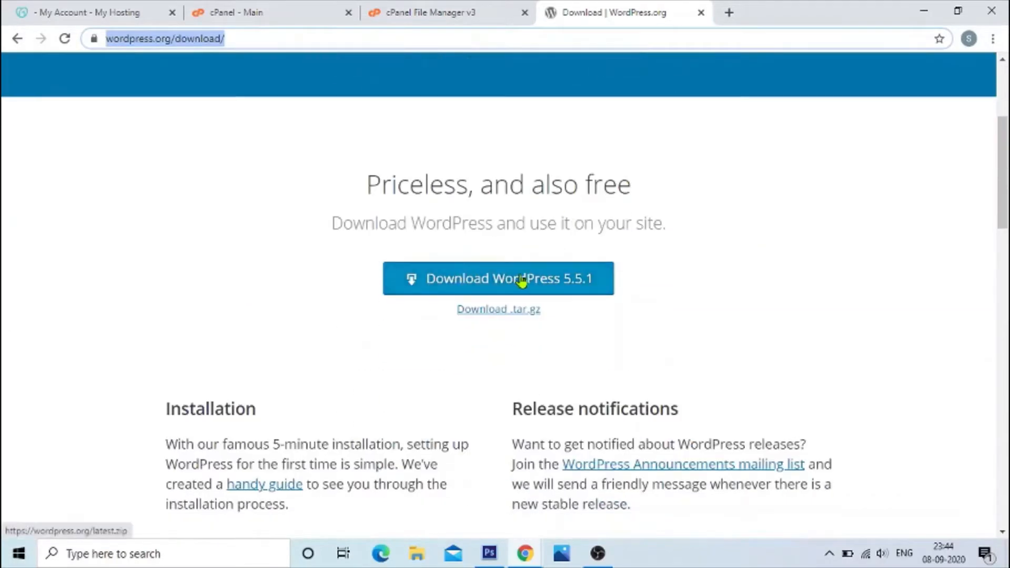
pyautogui.click(494, 286)
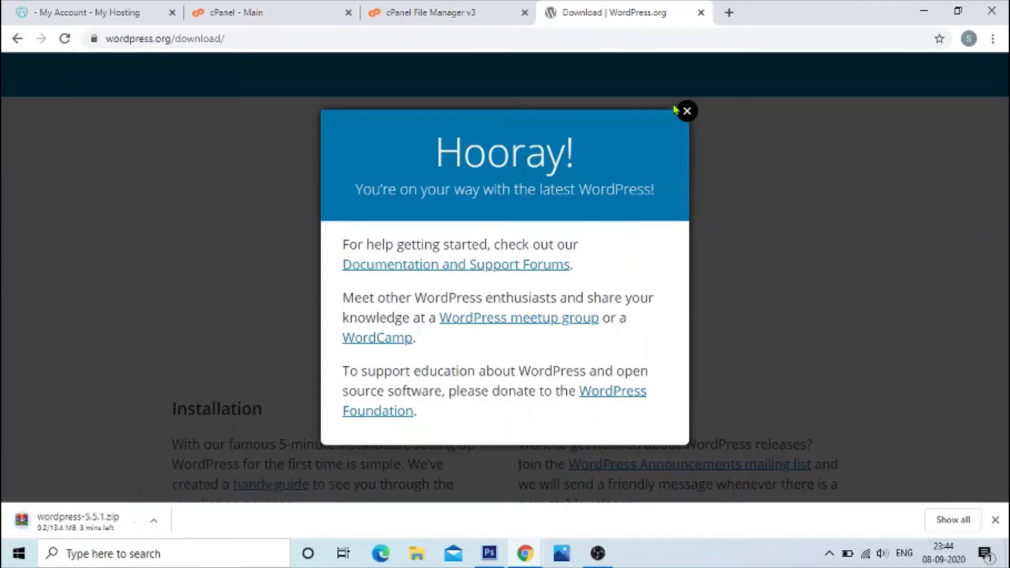
pyautogui.click(687, 111)
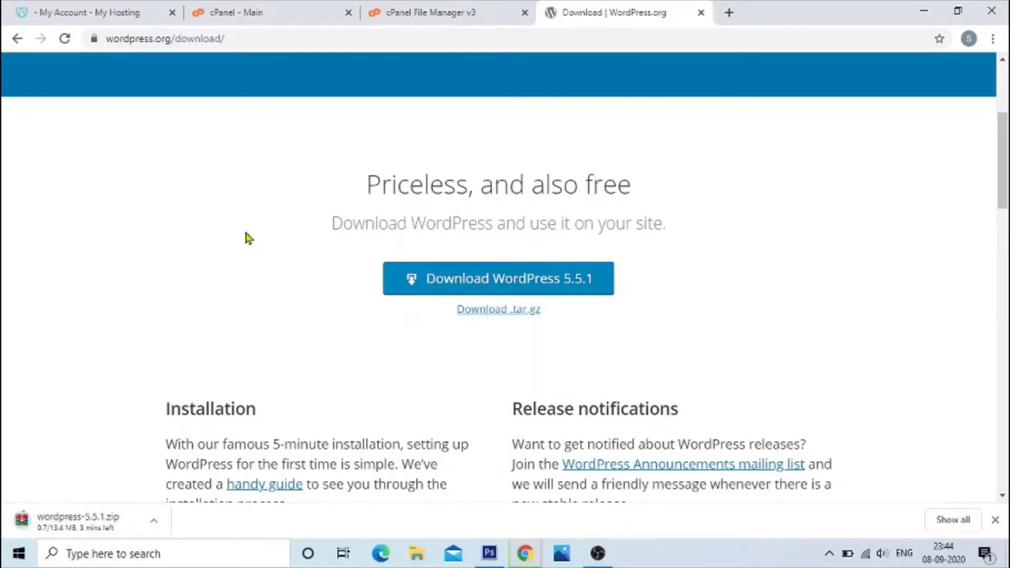
# Step: Create a database named mydb with the MySQL Database Wizard in cPanel
pyautogui.click(449, 14)
pyautogui.click(237, 12)
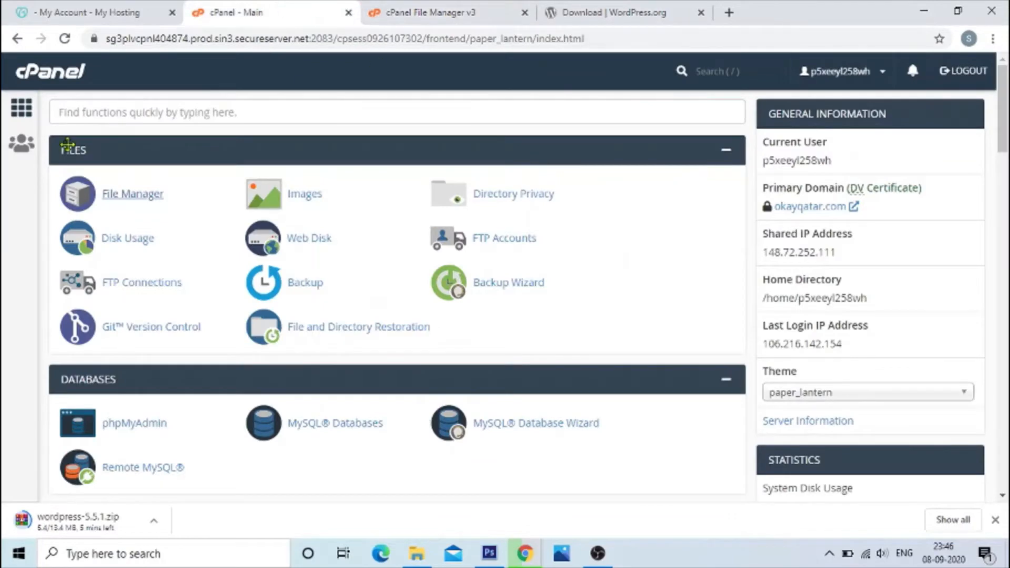
pyautogui.scroll(-3, 199, 295)
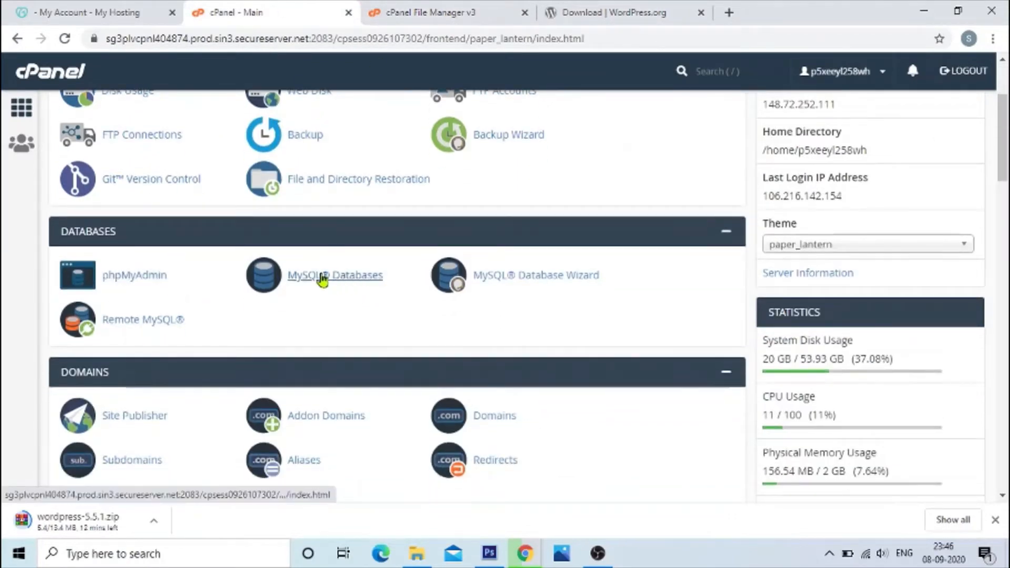
pyautogui.click(526, 283)
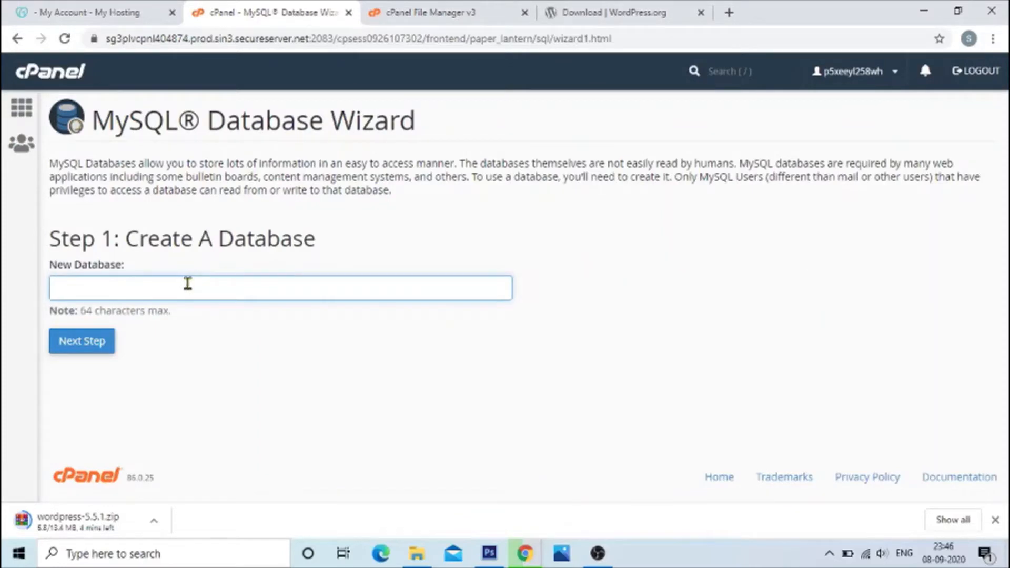
pyautogui.moveTo(126, 240); pyautogui.dragTo(344, 245)
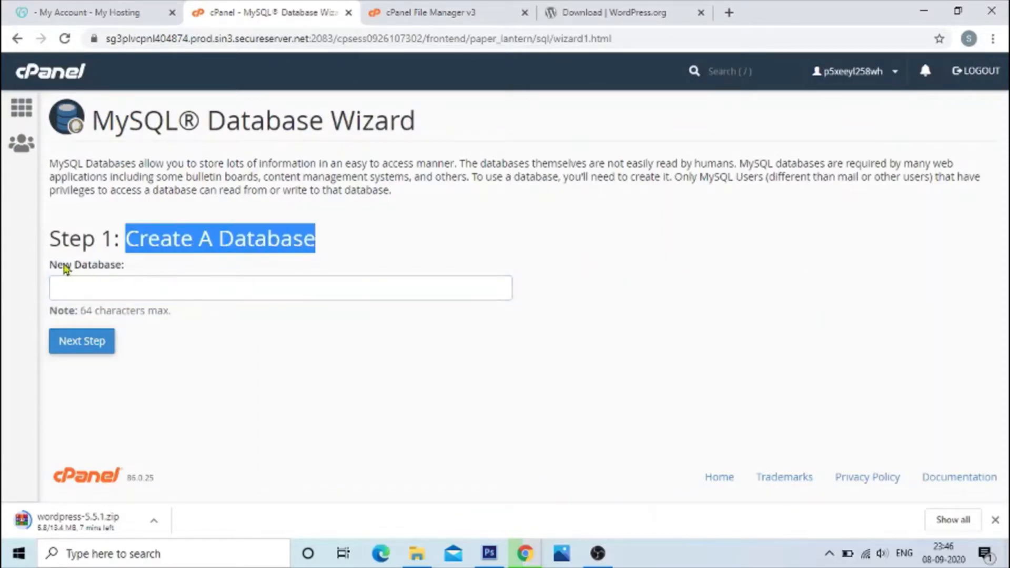
pyautogui.moveTo(50, 268); pyautogui.dragTo(140, 266)
pyautogui.click(168, 268)
pyautogui.click(124, 289)
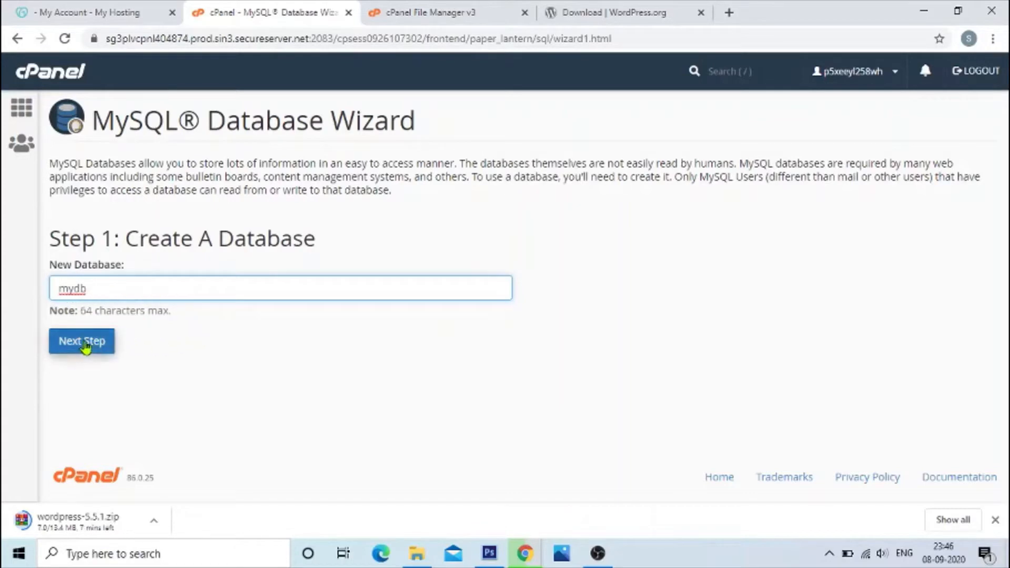
pyautogui.click(85, 347)
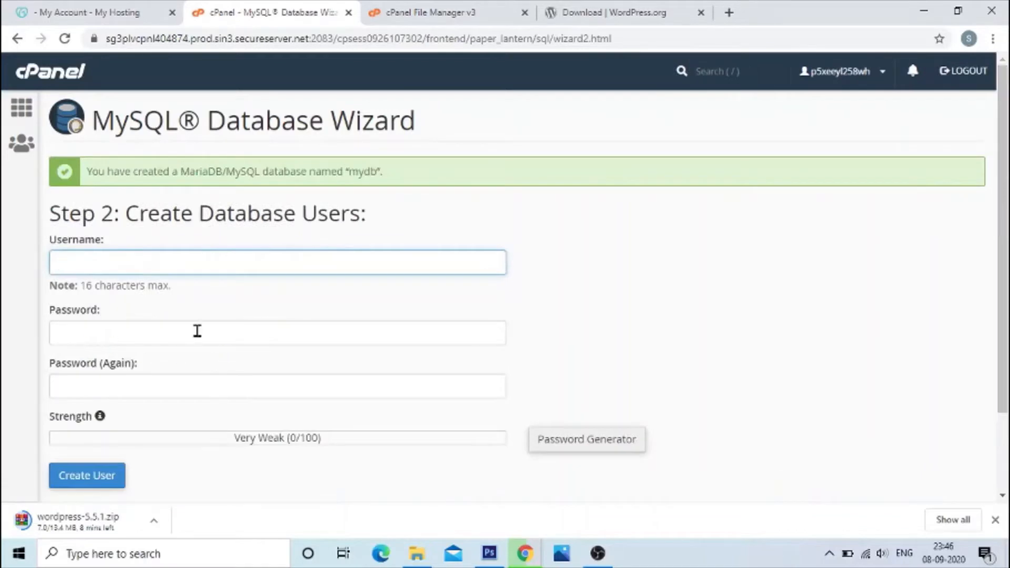
# Step: Review the wizard's database creation message and the Create Database Users heading
pyautogui.moveTo(130, 216); pyautogui.dragTo(384, 216)
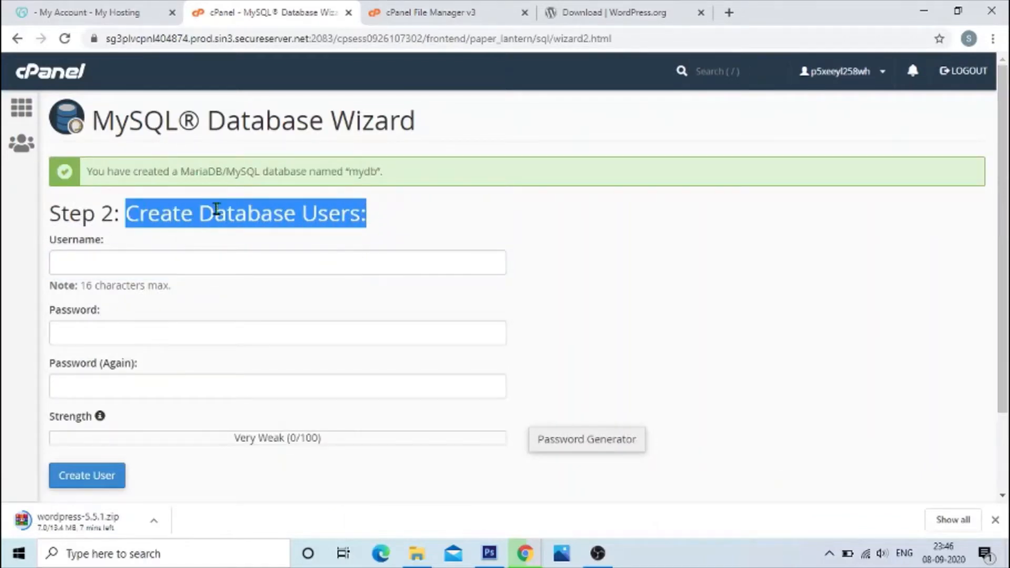
pyautogui.moveTo(189, 172); pyautogui.dragTo(399, 174)
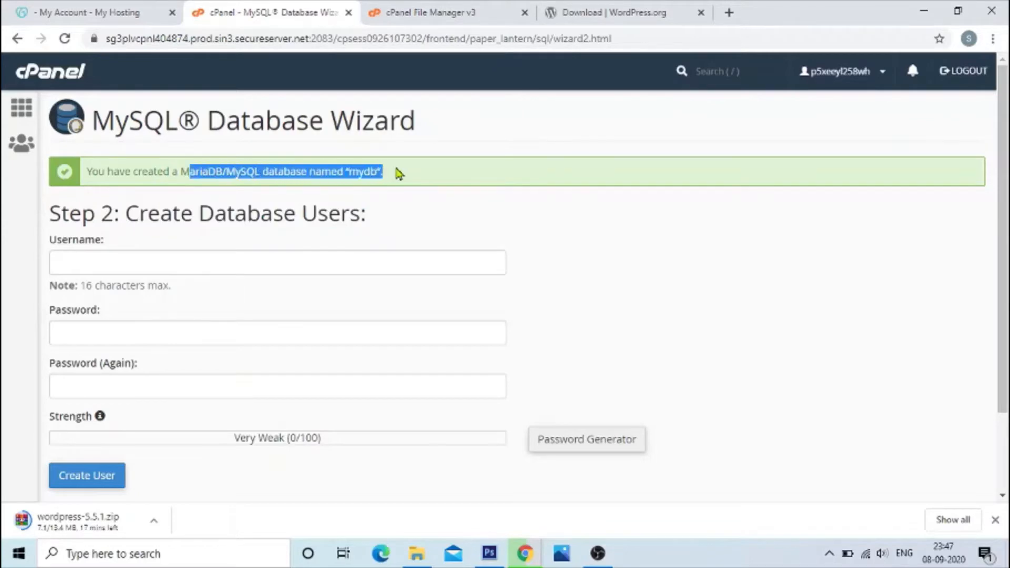
pyautogui.moveTo(91, 171); pyautogui.dragTo(404, 175)
pyautogui.click(113, 172)
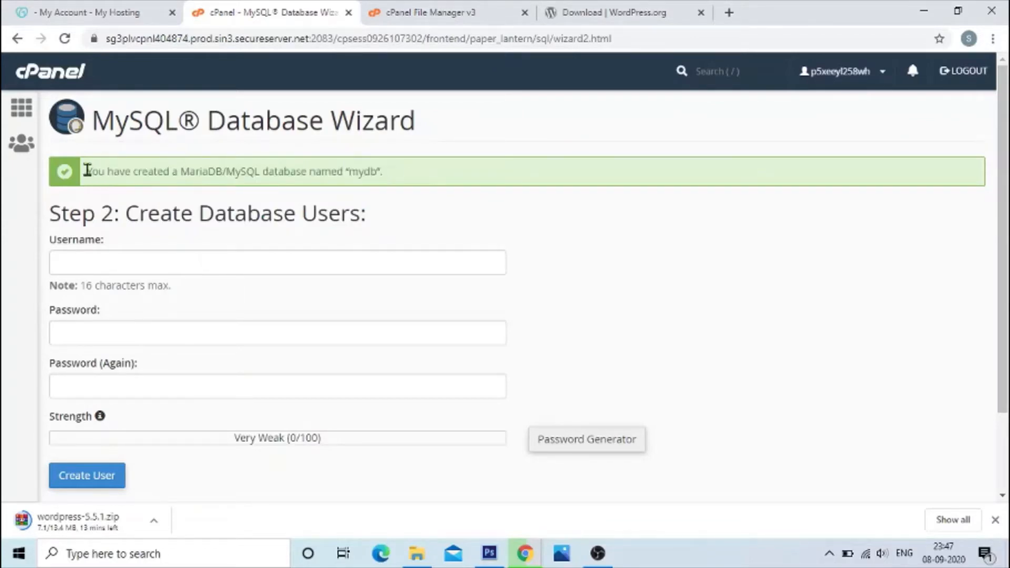
pyautogui.moveTo(87, 171); pyautogui.dragTo(173, 169)
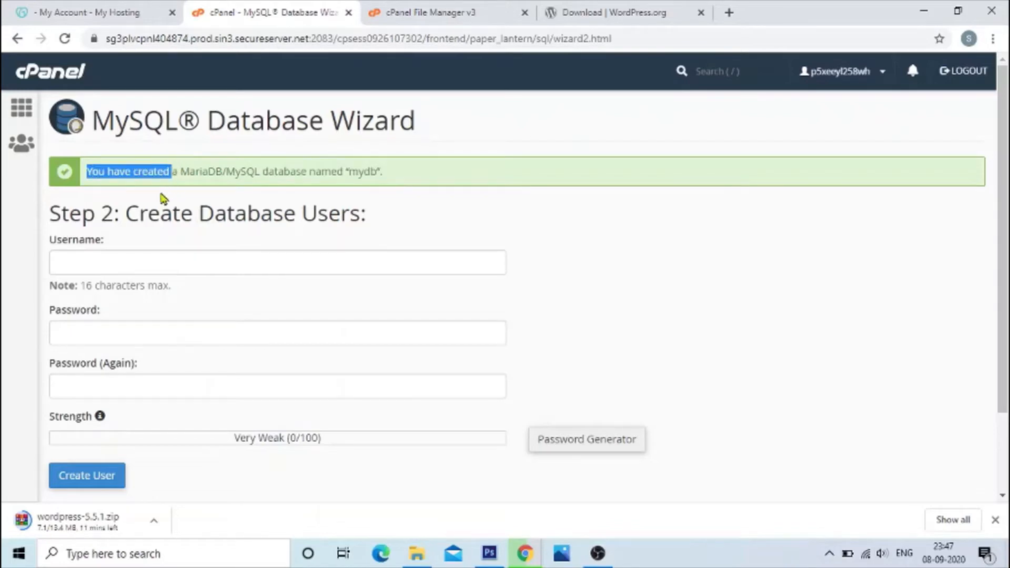
pyautogui.moveTo(344, 171); pyautogui.dragTo(402, 178)
pyautogui.click(185, 236)
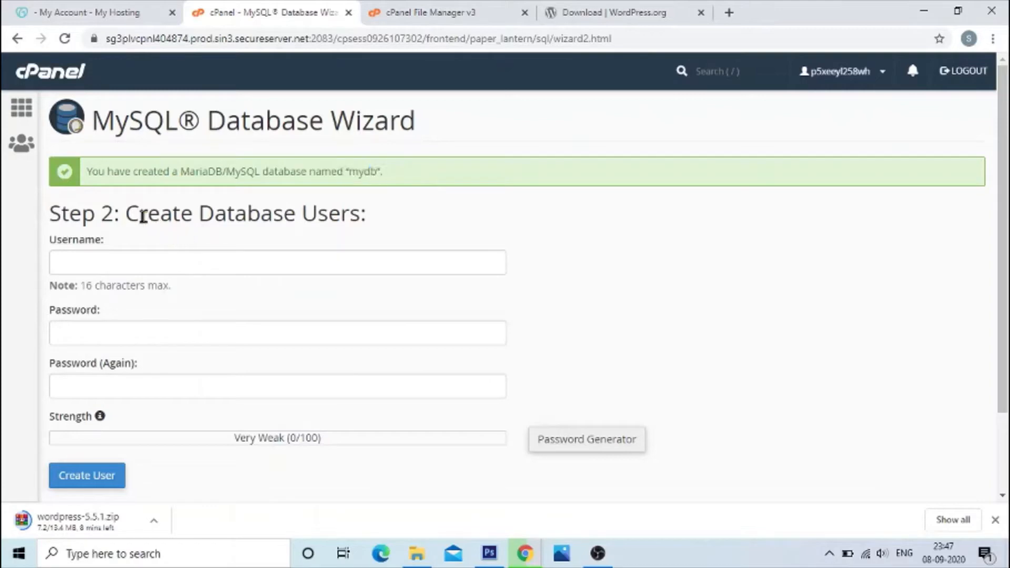
pyautogui.moveTo(130, 213); pyautogui.dragTo(369, 215)
pyautogui.moveTo(350, 172); pyautogui.dragTo(378, 171)
# Step: Set the new database user's username to mydbuser
pyautogui.click(94, 268)
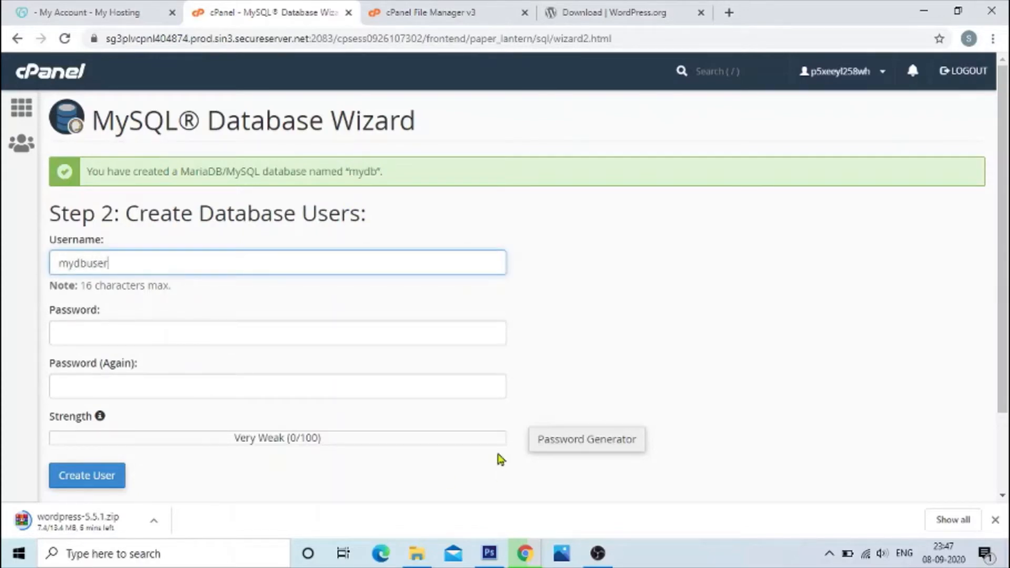
pyautogui.click(112, 332)
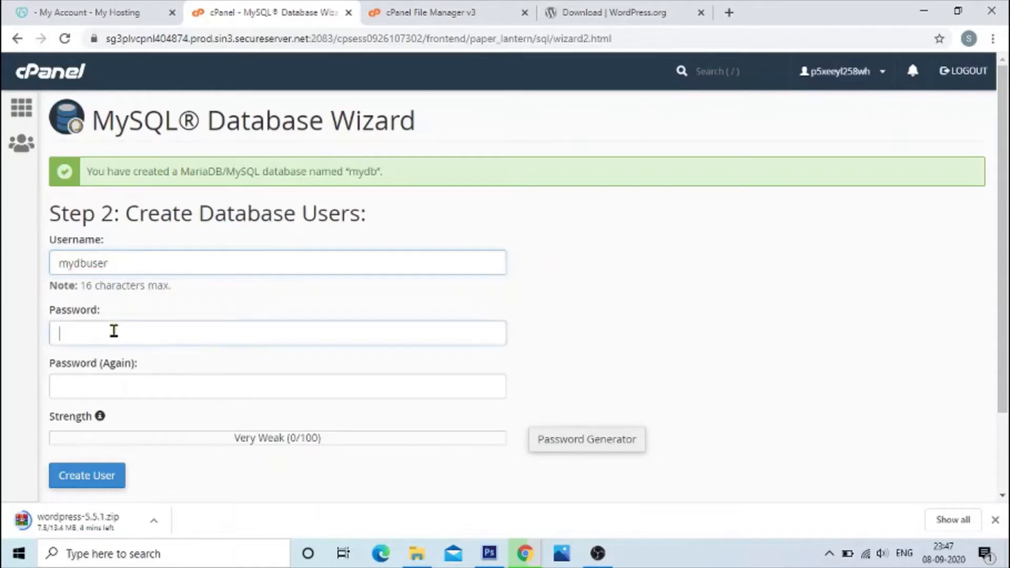
pyautogui.click(572, 440)
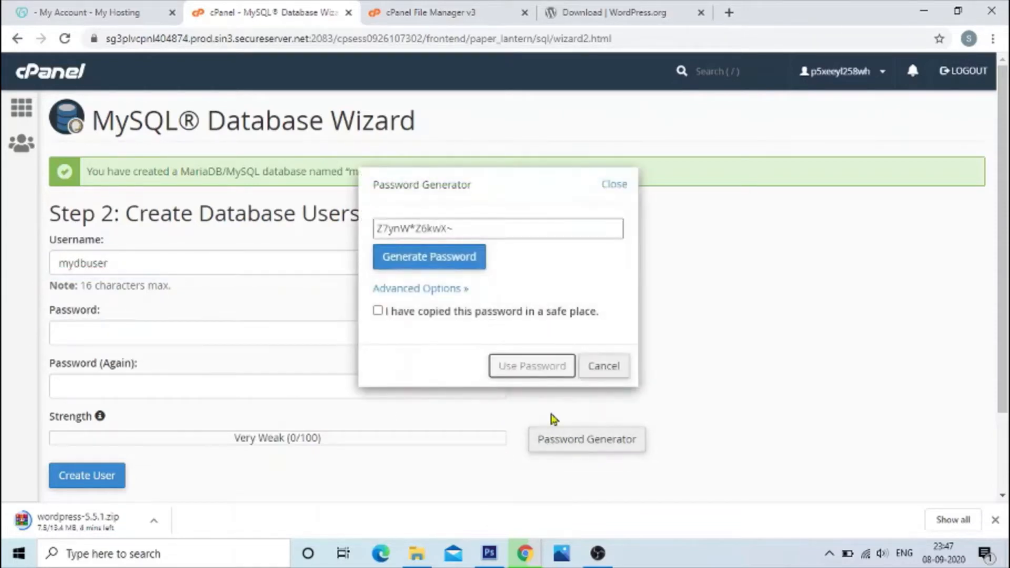
pyautogui.click(456, 263)
pyautogui.click(456, 263)
pyautogui.click(456, 263)
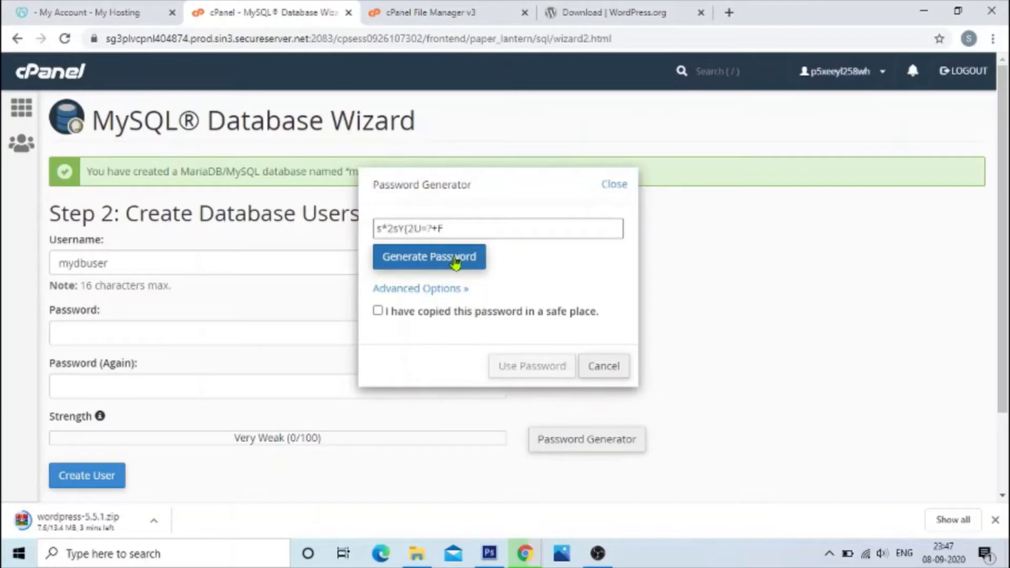
pyautogui.moveTo(460, 227); pyautogui.dragTo(293, 243)
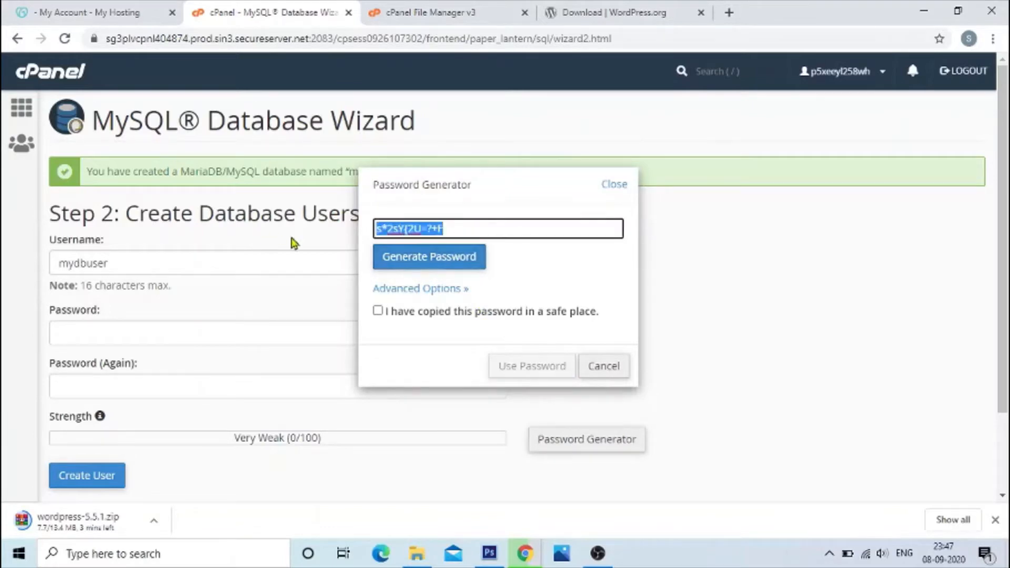
pyautogui.click(604, 368)
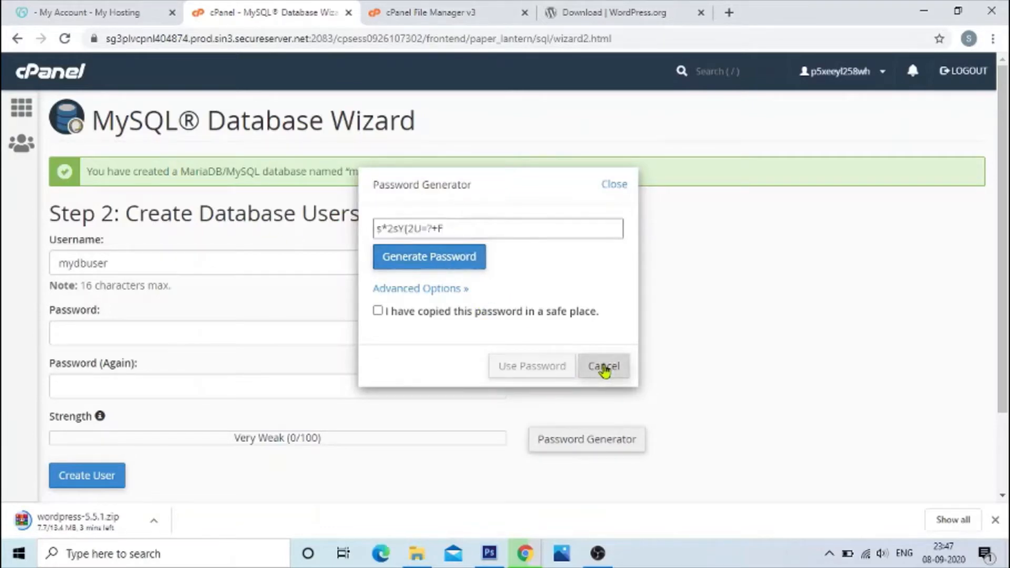
# Step: Enter and confirm the new database user's password, and create the user mydbuser
pyautogui.click(112, 332)
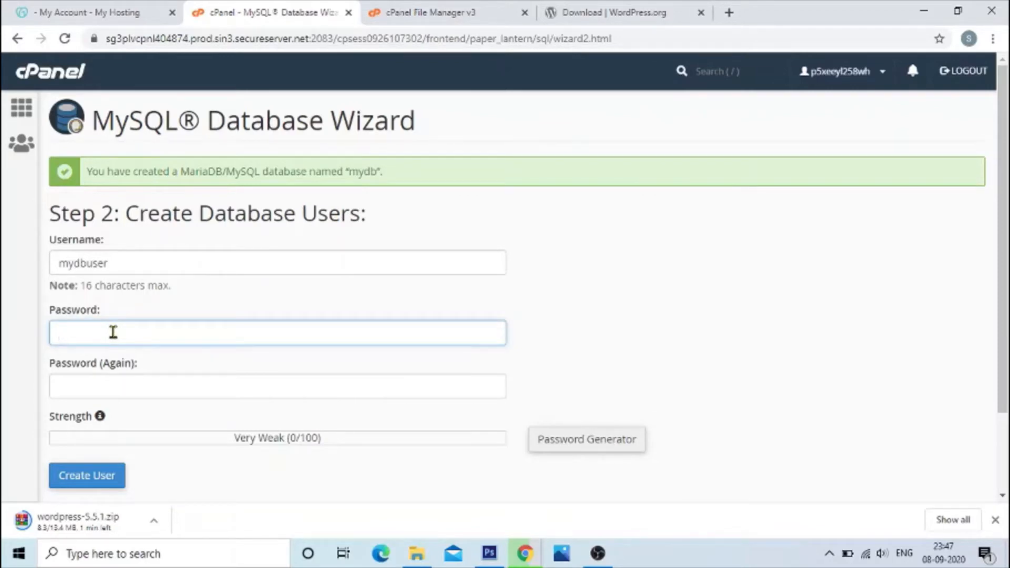
pyautogui.write('•')
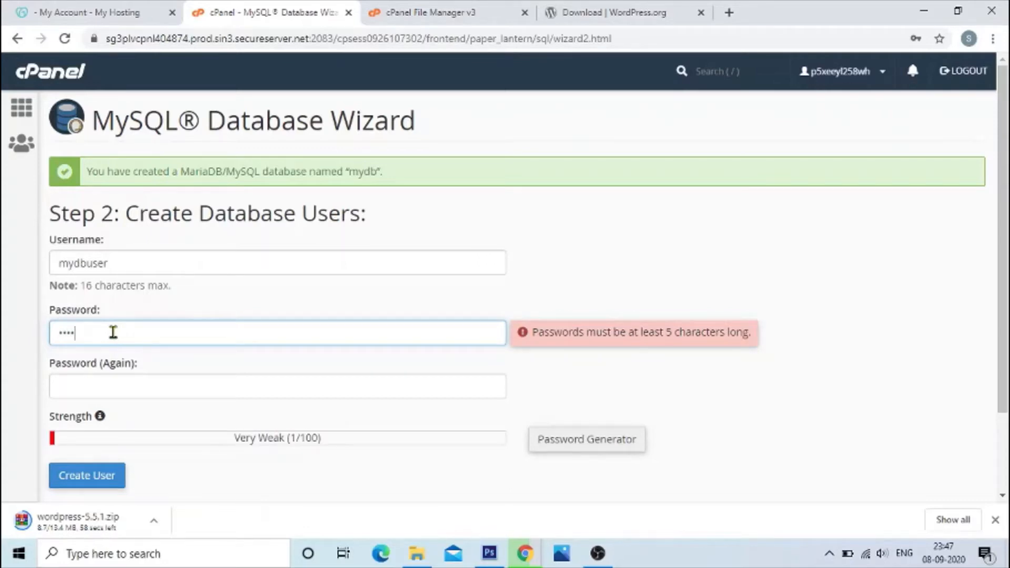
pyautogui.write('••')
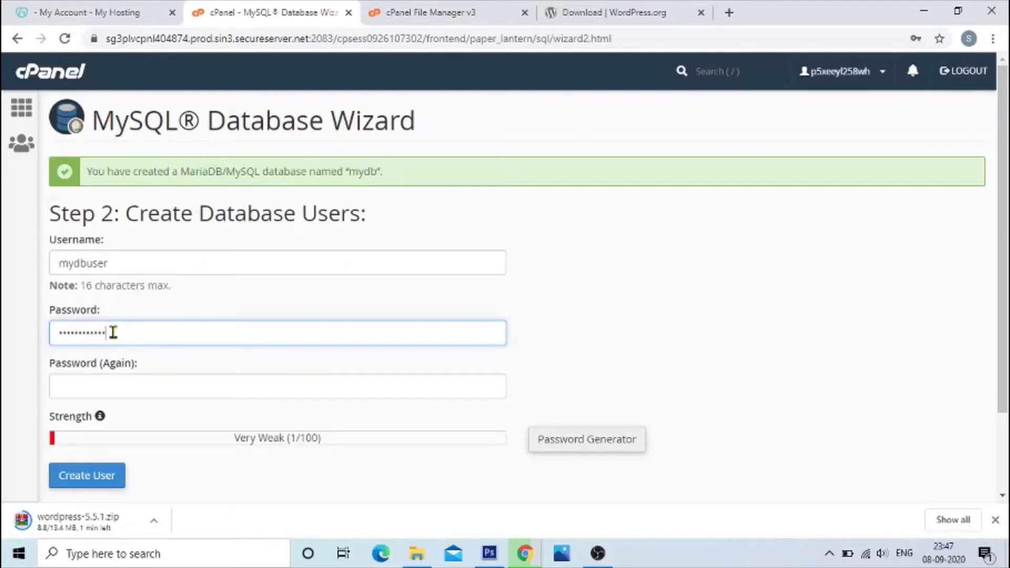
pyautogui.click(155, 386)
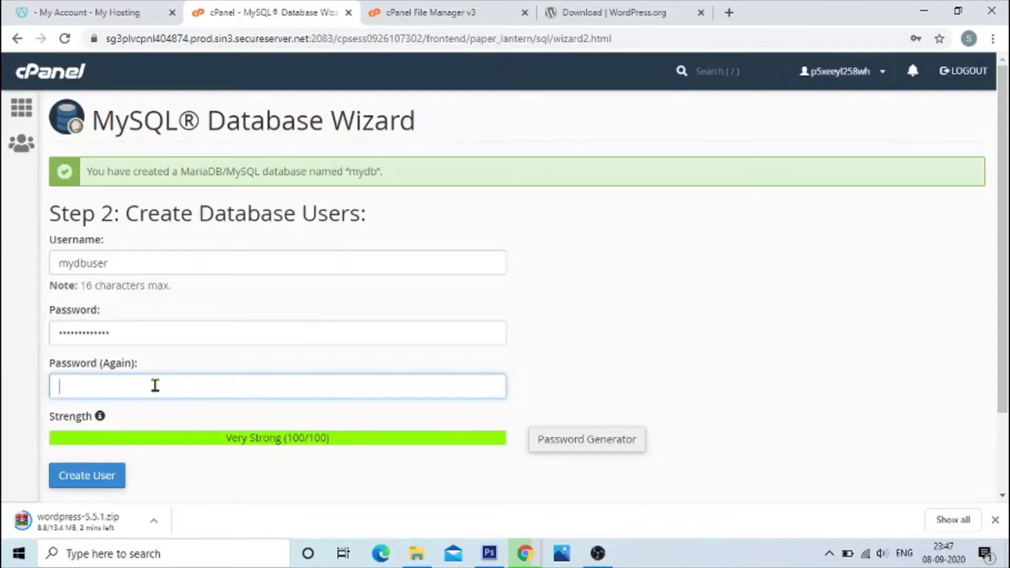
pyautogui.write('•')
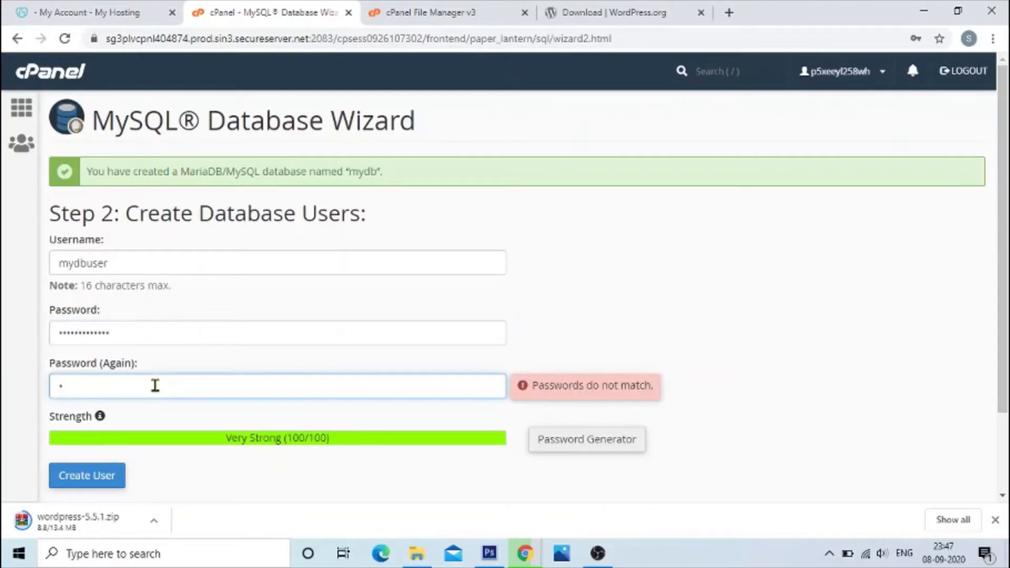
pyautogui.write('••••••')
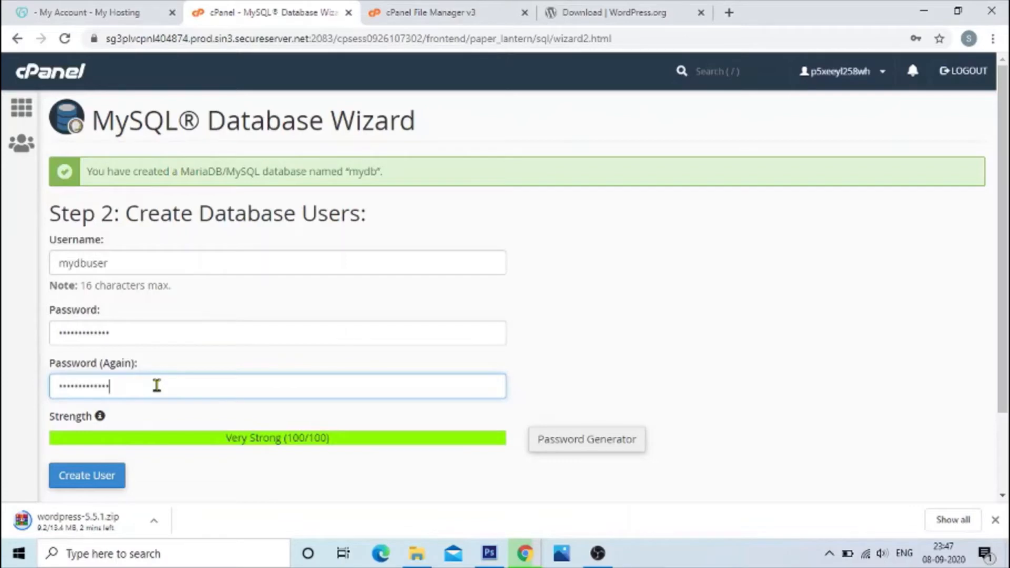
pyautogui.scroll(-2, 157, 386)
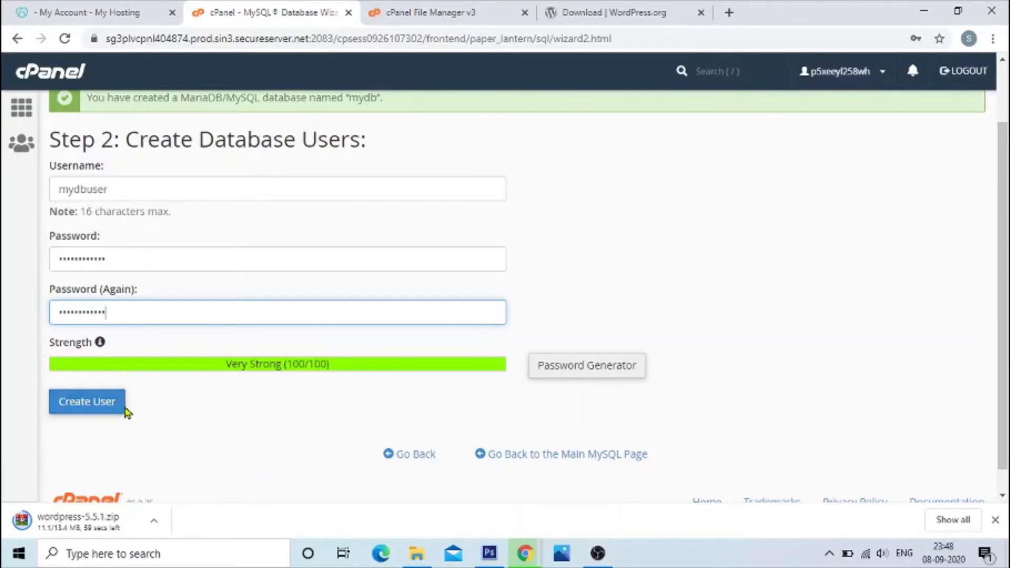
pyautogui.click(85, 408)
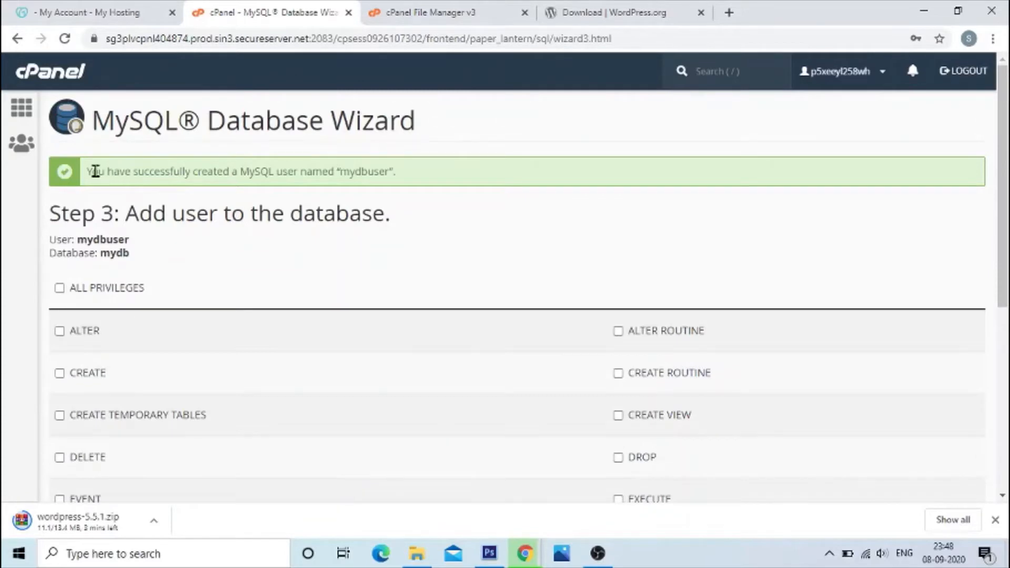
# Step: Review the user creation message and the user and database names listed for the Add user to the database stage
pyautogui.moveTo(89, 171); pyautogui.dragTo(193, 171)
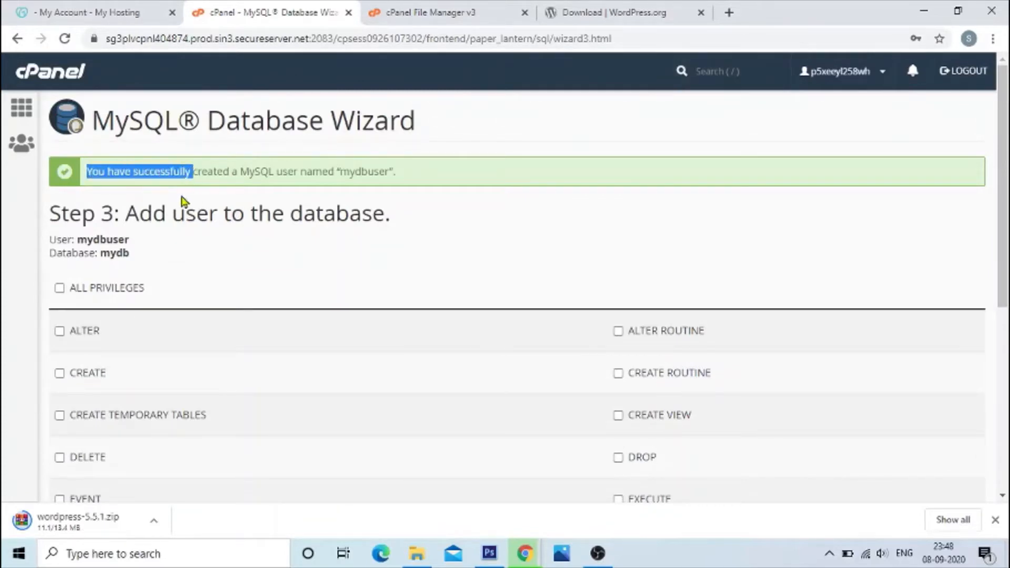
pyautogui.click(173, 171)
pyautogui.moveTo(87, 172); pyautogui.dragTo(236, 169)
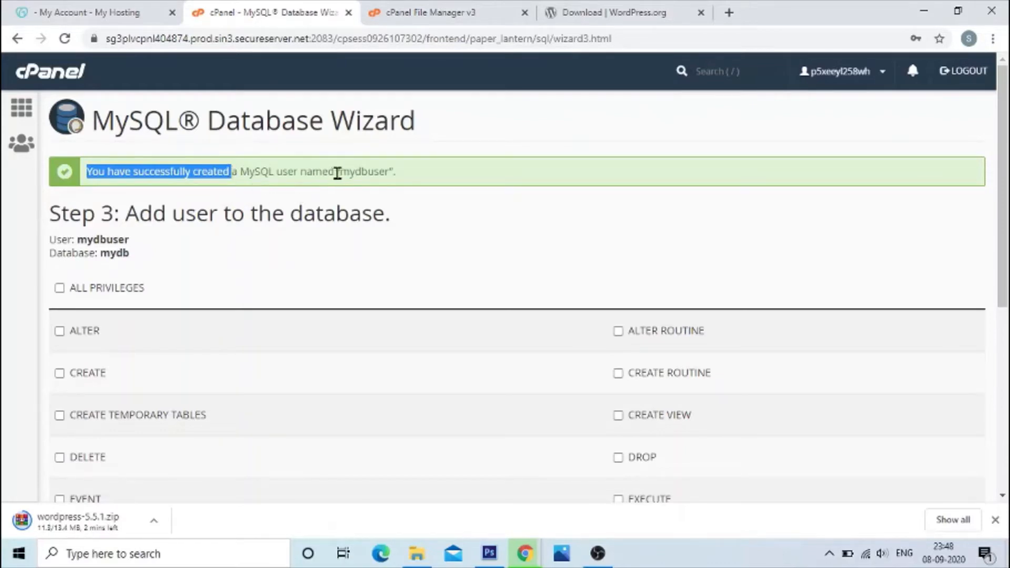
pyautogui.moveTo(337, 173); pyautogui.dragTo(396, 173)
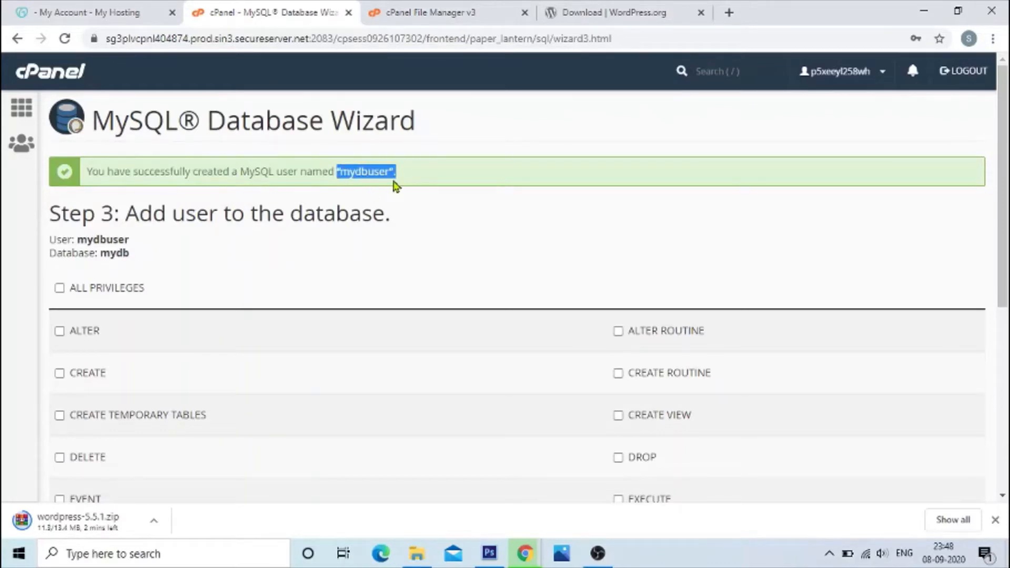
pyautogui.click(184, 241)
pyautogui.moveTo(54, 241); pyautogui.dragTo(143, 254)
pyautogui.click(109, 240)
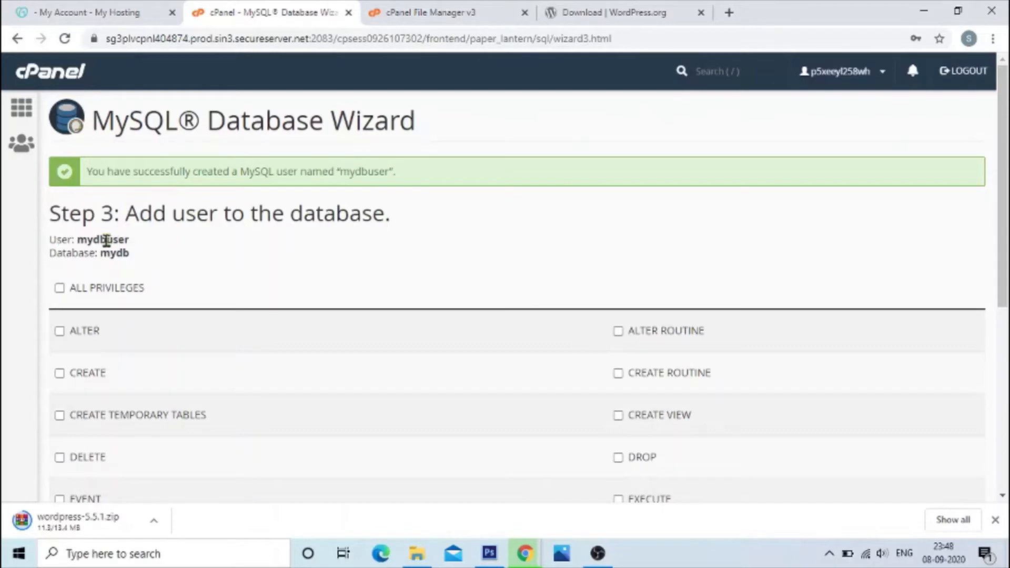
pyautogui.doubleClick(100, 241)
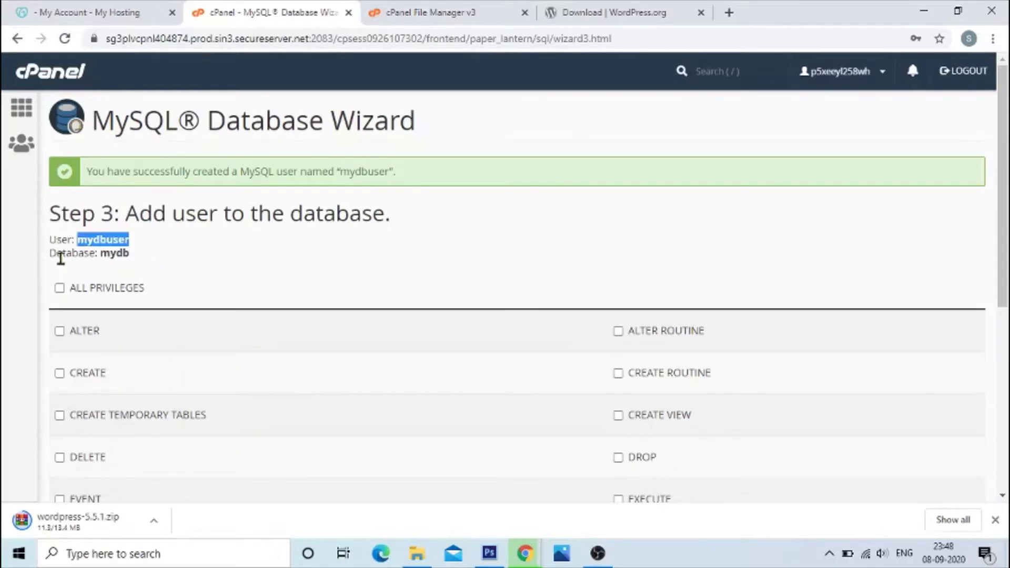
pyautogui.doubleClick(120, 252)
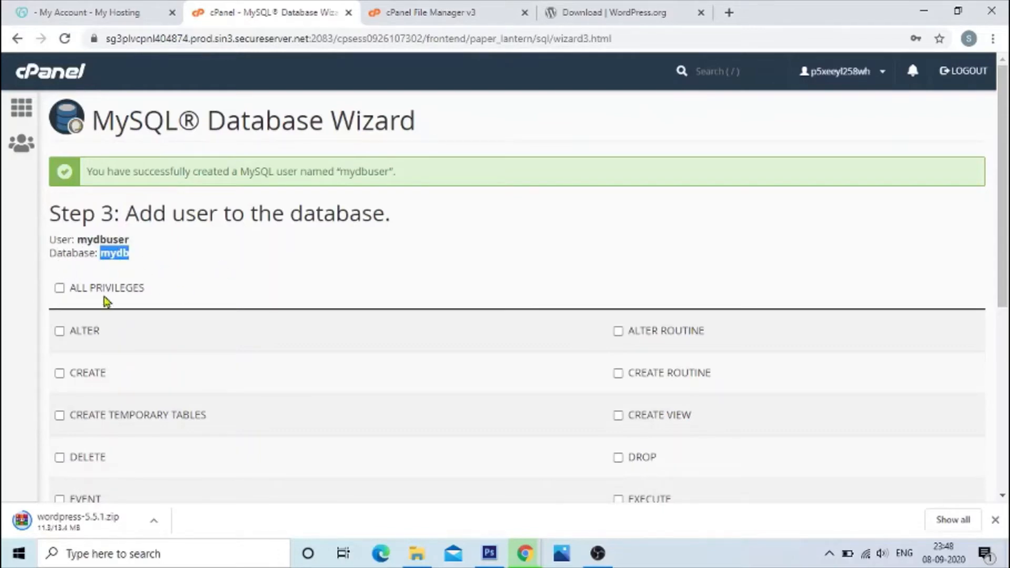
# Step: Grant mydbuser ALL PRIVILEGES on the mydb database and continue to the wizard's final stage
pyautogui.click(60, 289)
pyautogui.scroll(-6, 509, 304)
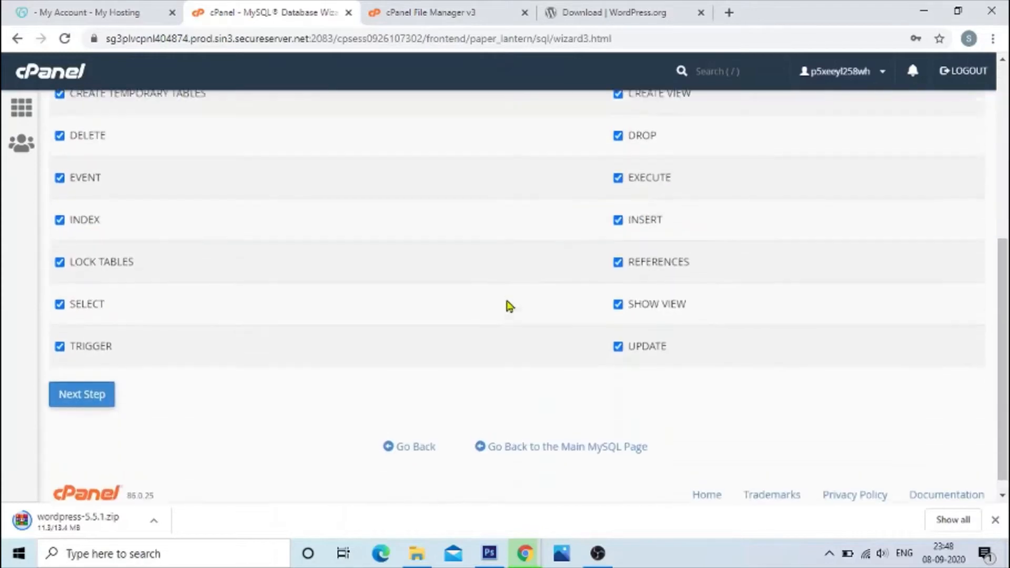
pyautogui.scroll(5, 509, 304)
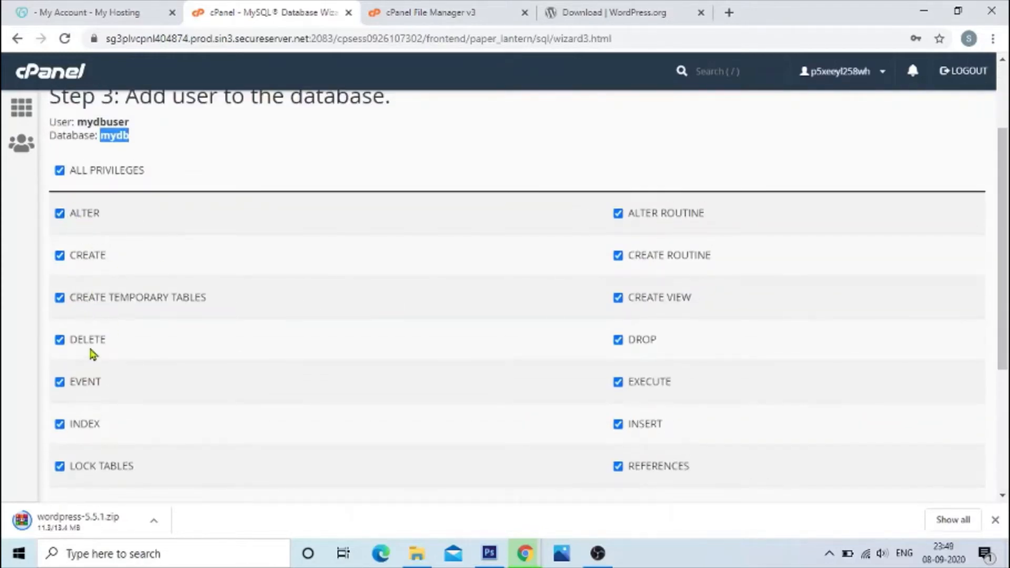
pyautogui.scroll(-3, 90, 363)
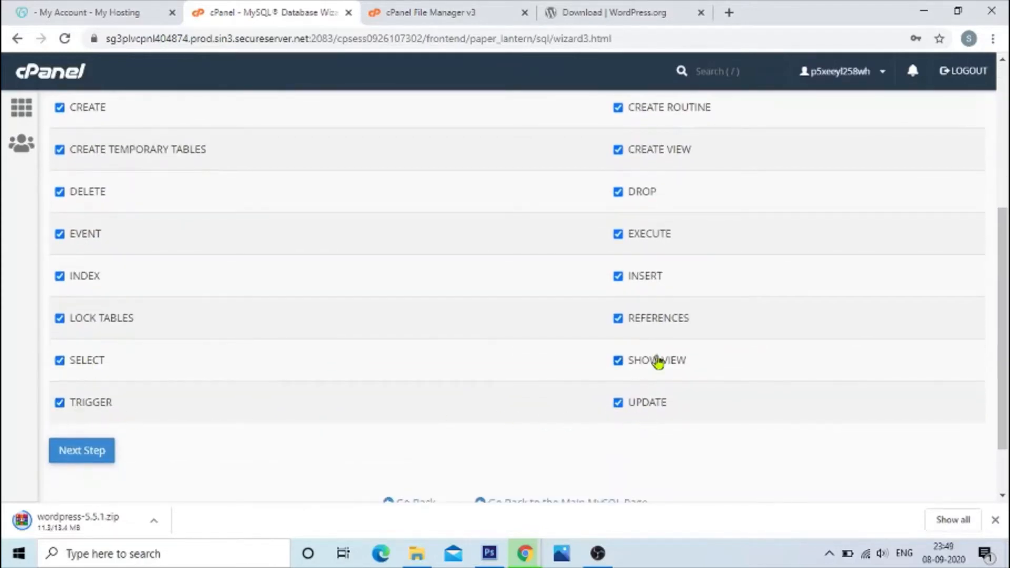
pyautogui.scroll(3, 665, 217)
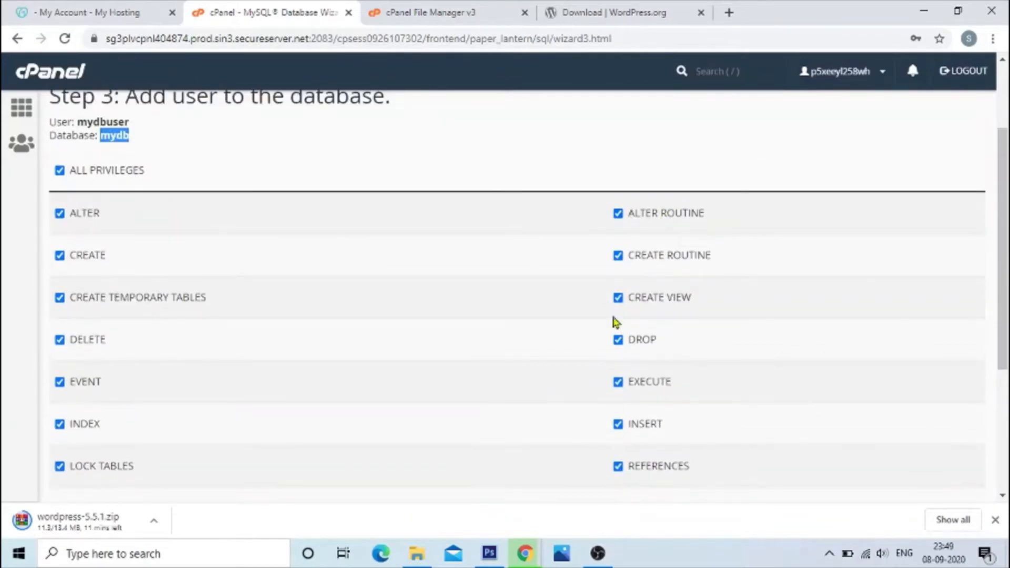
pyautogui.scroll(-3, 314, 332)
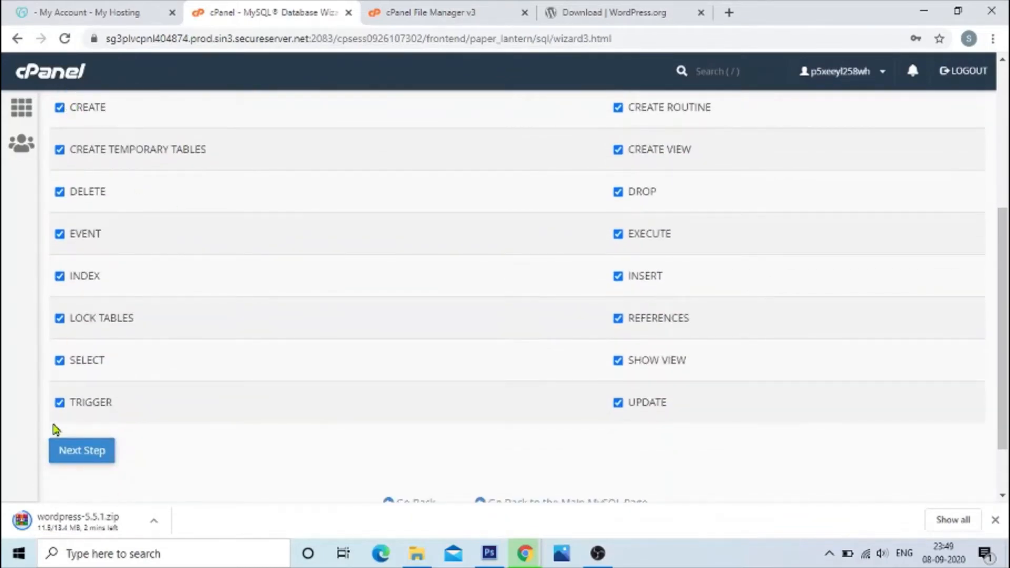
pyautogui.scroll(5, 746, 203)
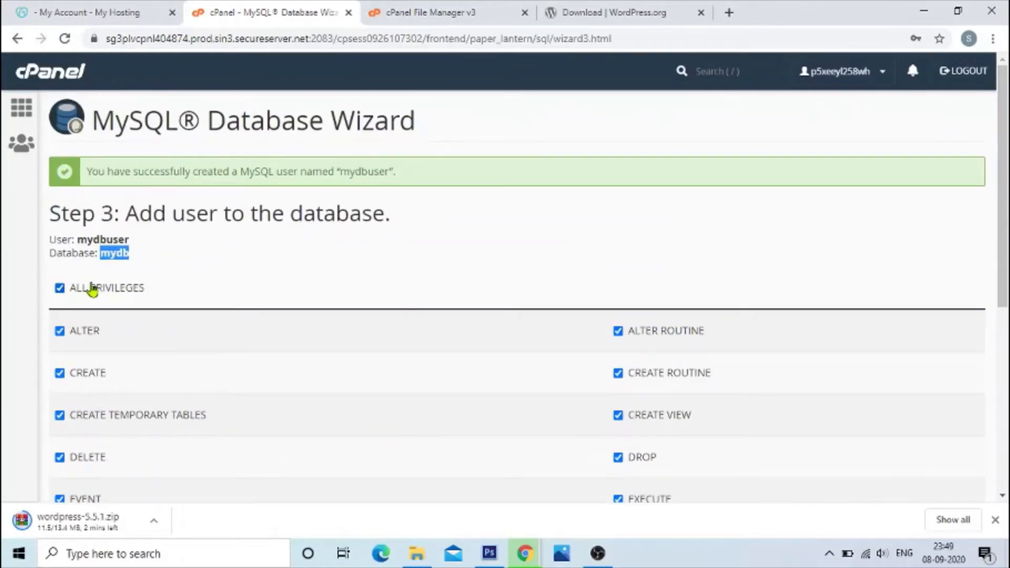
pyautogui.scroll(-5, 331, 294)
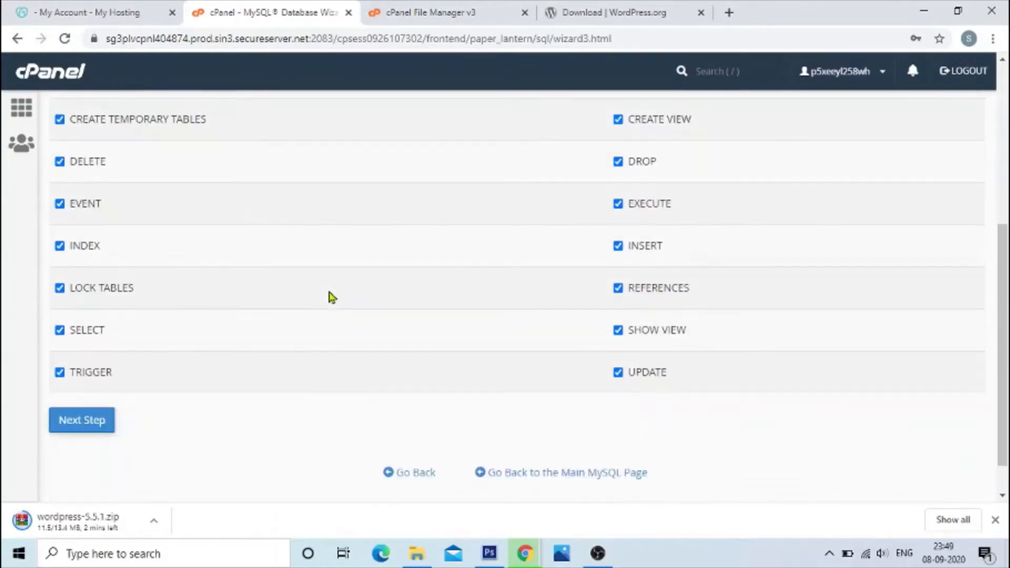
pyautogui.click(84, 421)
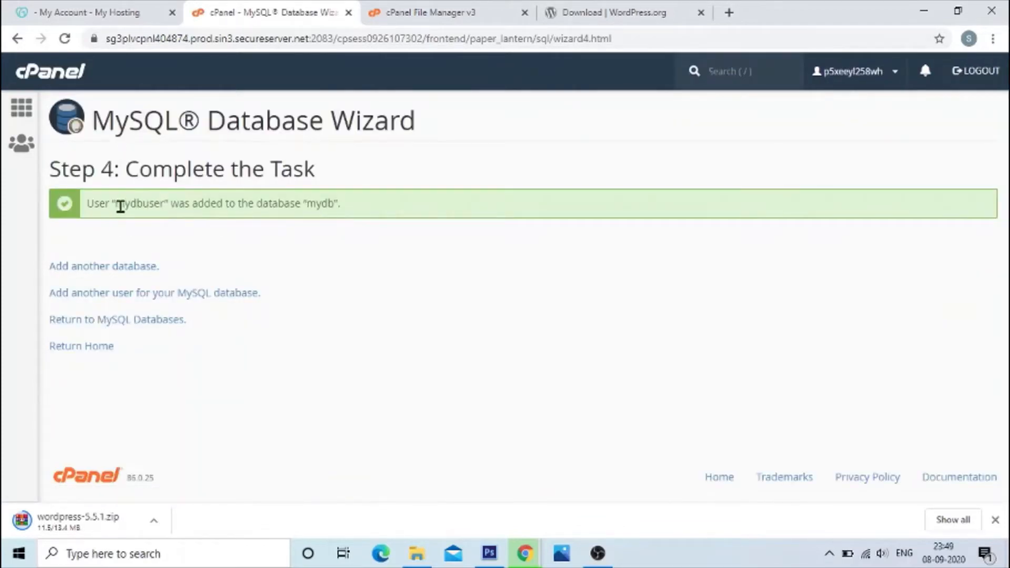
# Step: Review the user and database names in the wizard's completion message, and return to the cPanel home page
pyautogui.moveTo(115, 203); pyautogui.dragTo(343, 208)
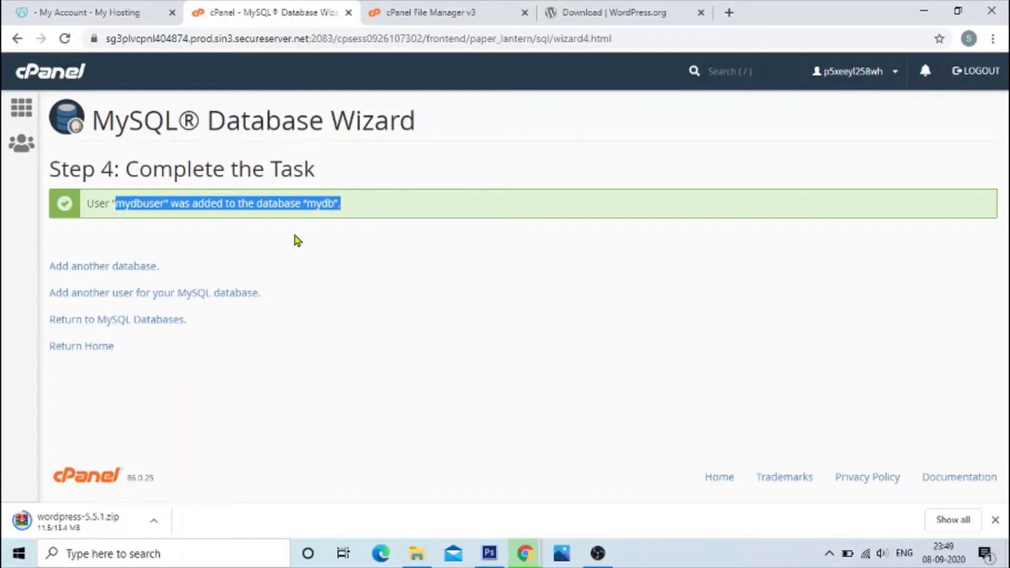
pyautogui.click(198, 237)
pyautogui.doubleClick(131, 203)
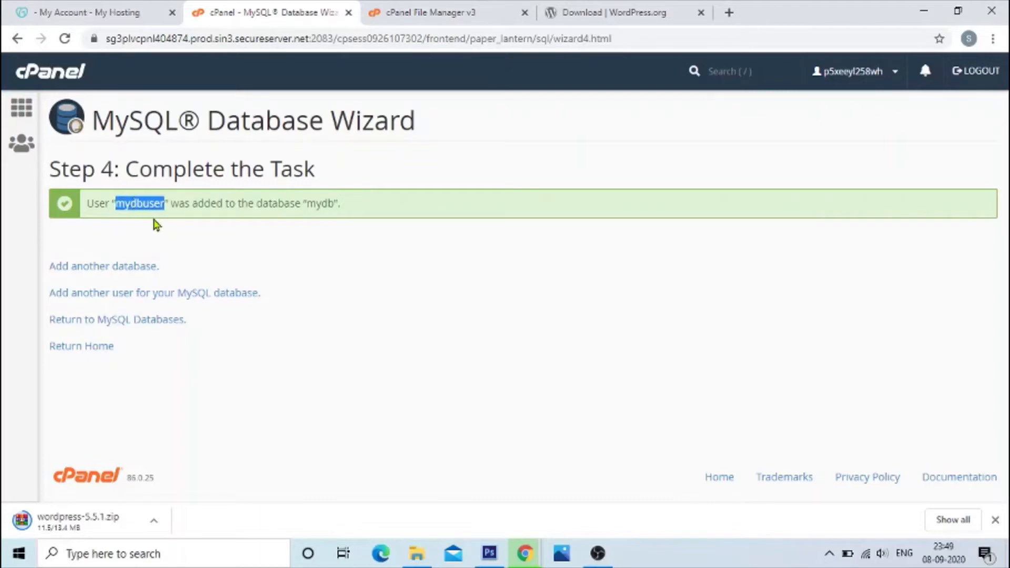
pyautogui.doubleClick(323, 203)
pyautogui.click(439, 232)
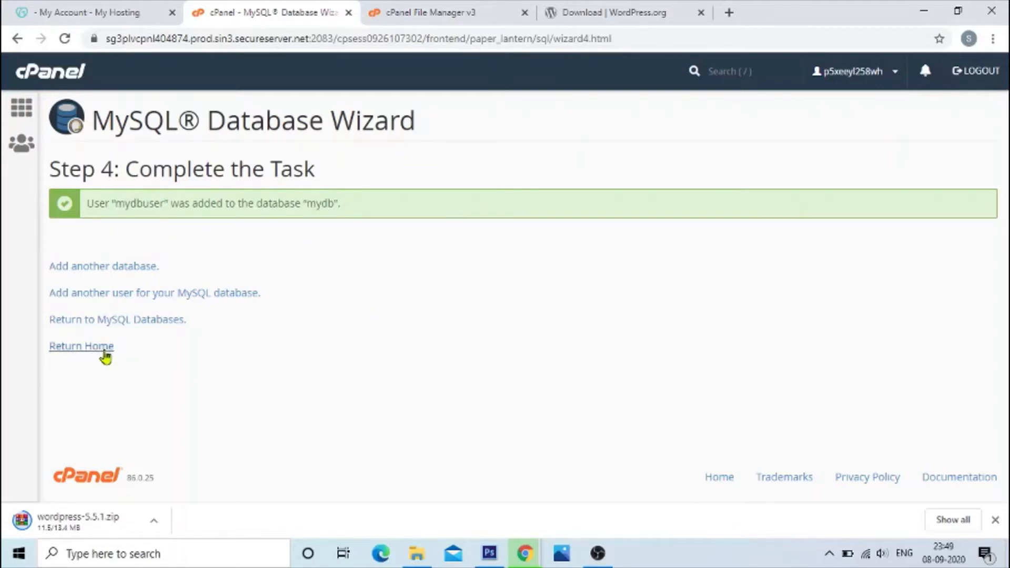
pyautogui.click(97, 351)
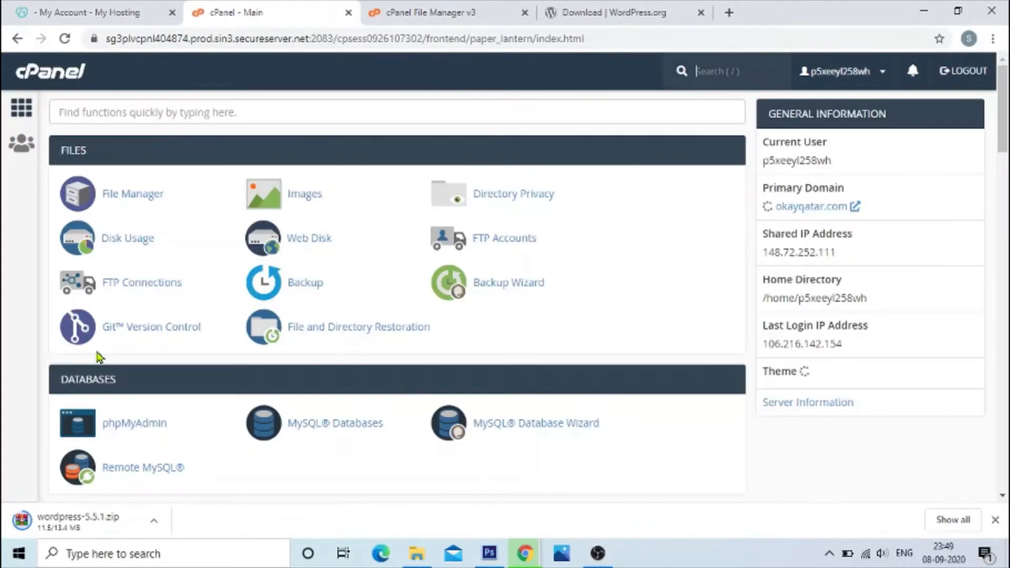
# Step: Open phpMyAdmin from the Databases section and view the structure of the mydb database
pyautogui.scroll(-1, 273, 328)
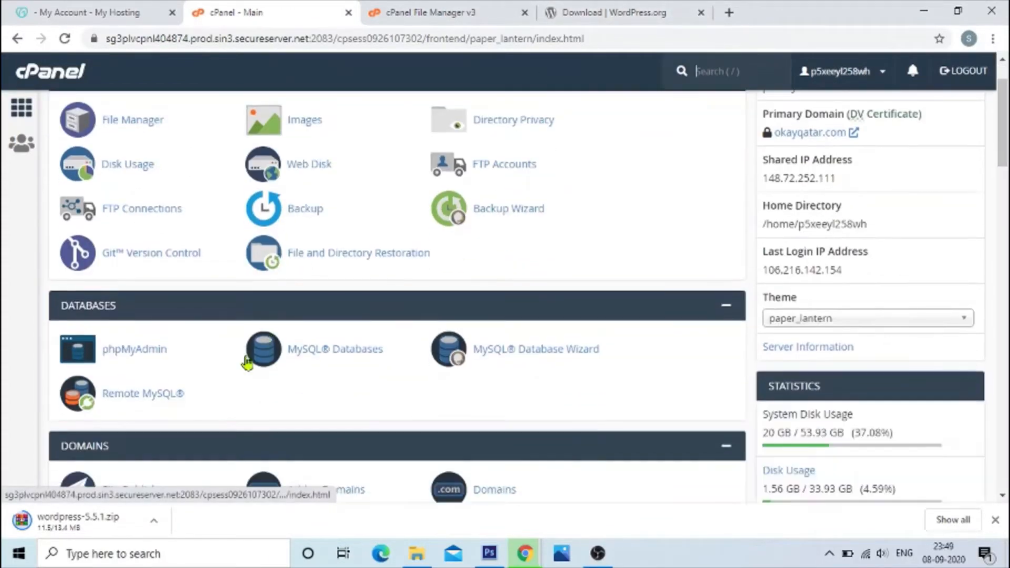
pyautogui.click(140, 354)
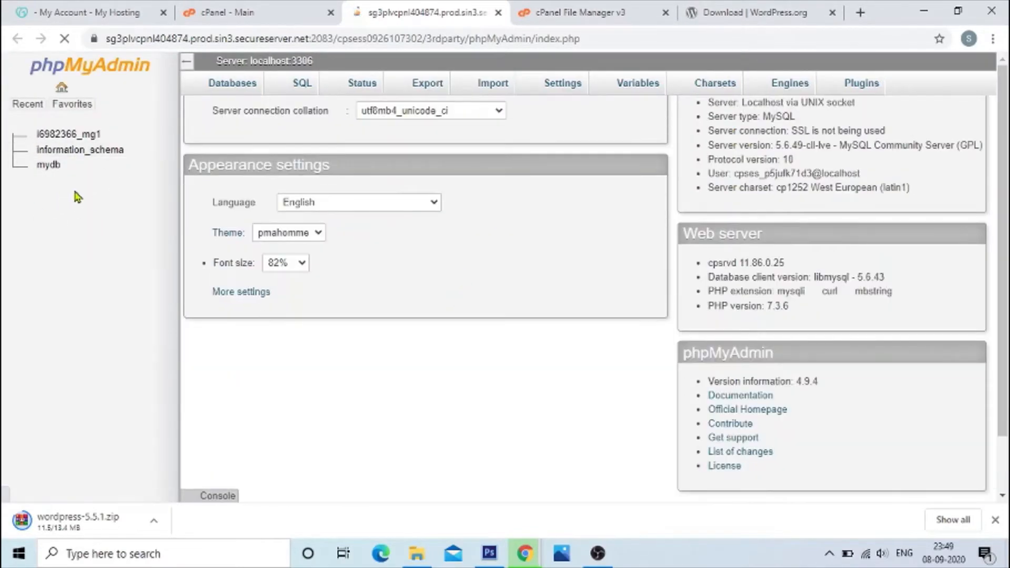
pyautogui.click(50, 167)
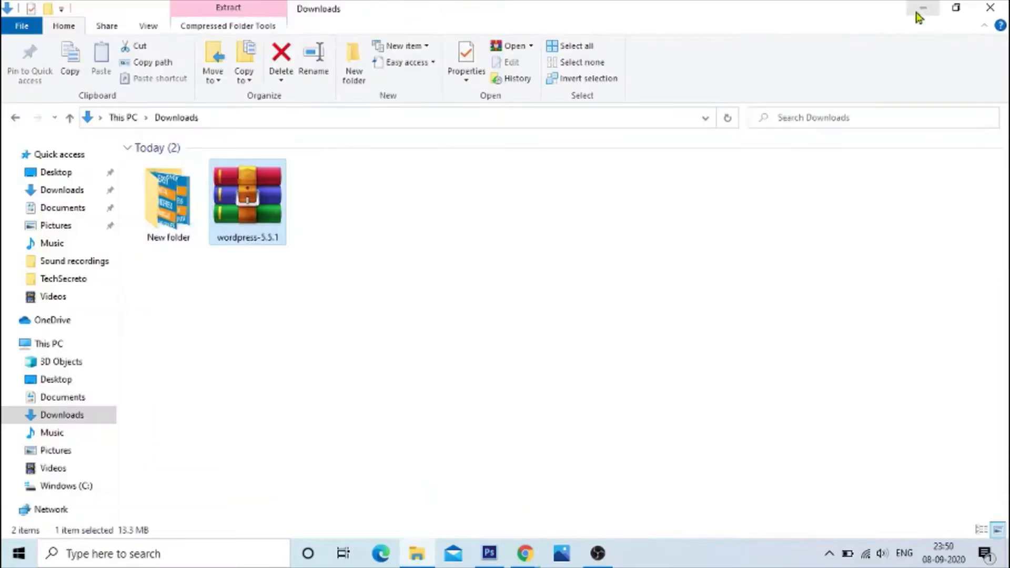
# Step: Return to the File Manager and open the file upload page for the public_html/home folder
pyautogui.click(919, 16)
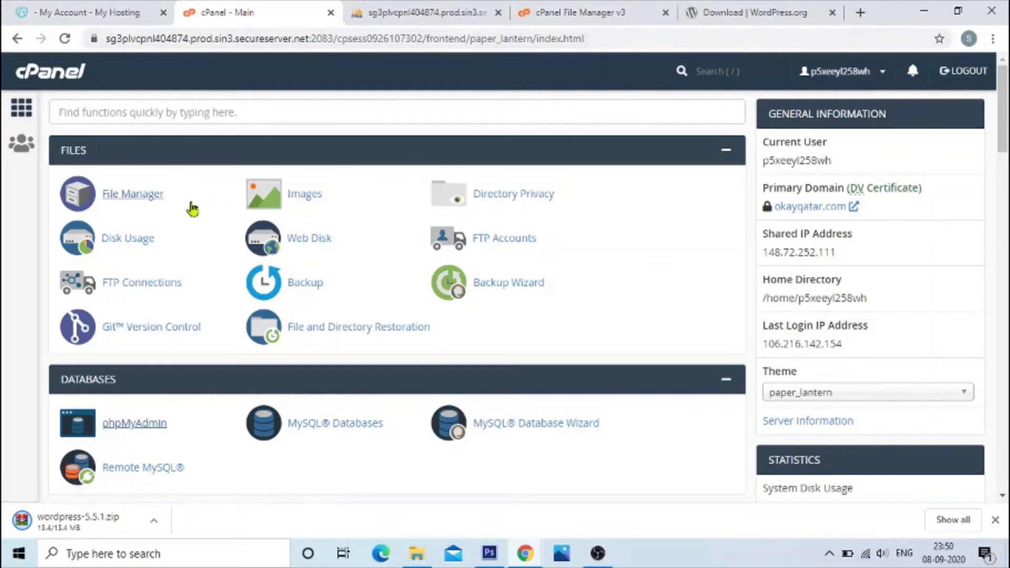
pyautogui.click(594, 13)
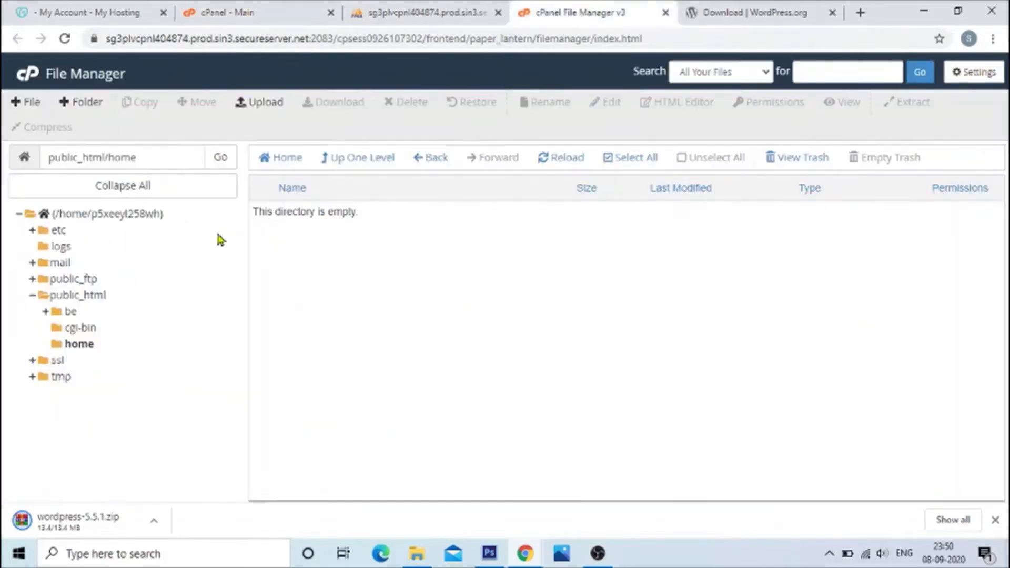
pyautogui.click(418, 12)
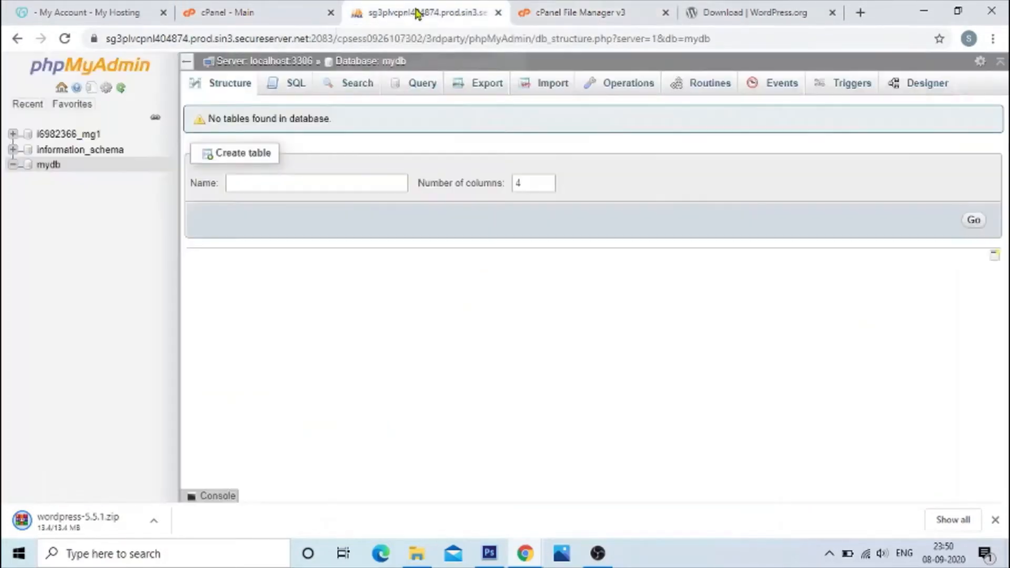
pyautogui.click(272, 15)
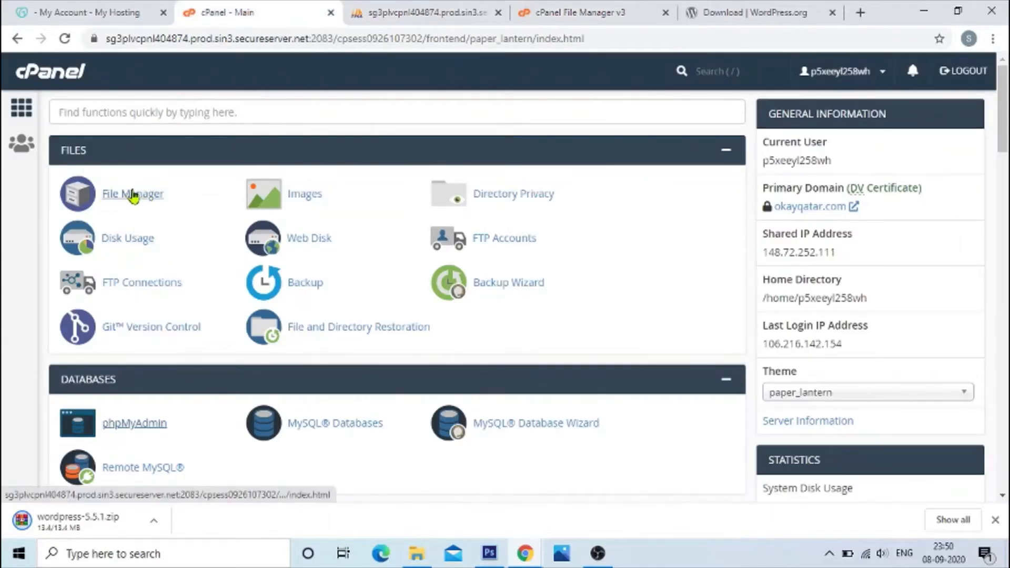
pyautogui.click(579, 13)
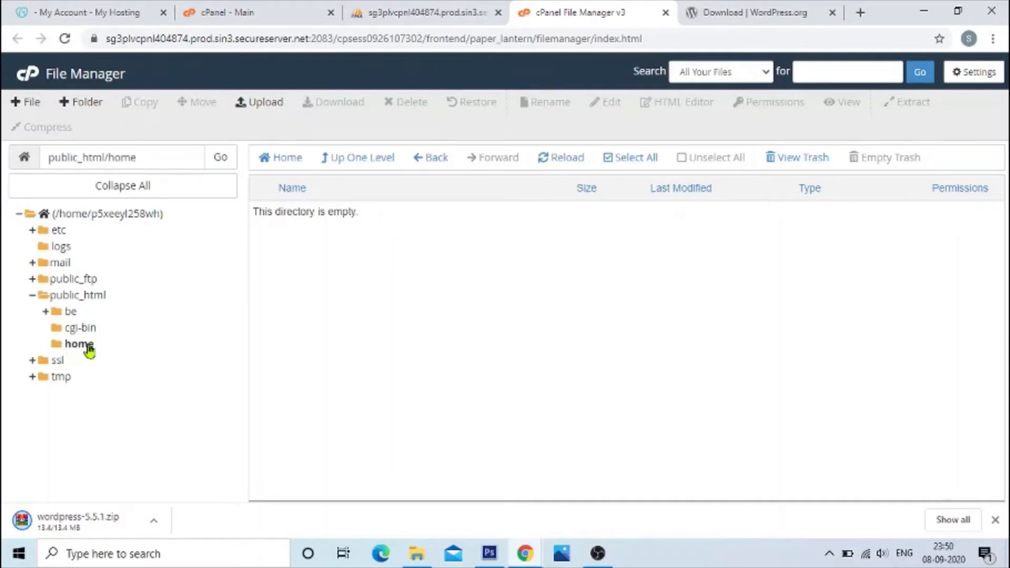
pyautogui.click(264, 110)
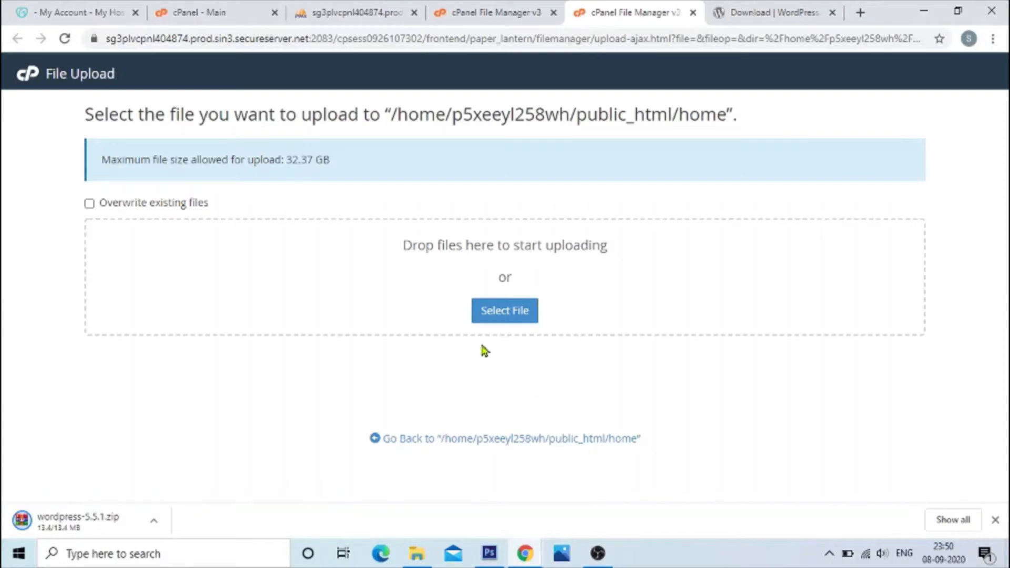
# Step: Upload wordpress-5.5.1.zip from the local Downloads folder to public_html/home
pyautogui.click(508, 313)
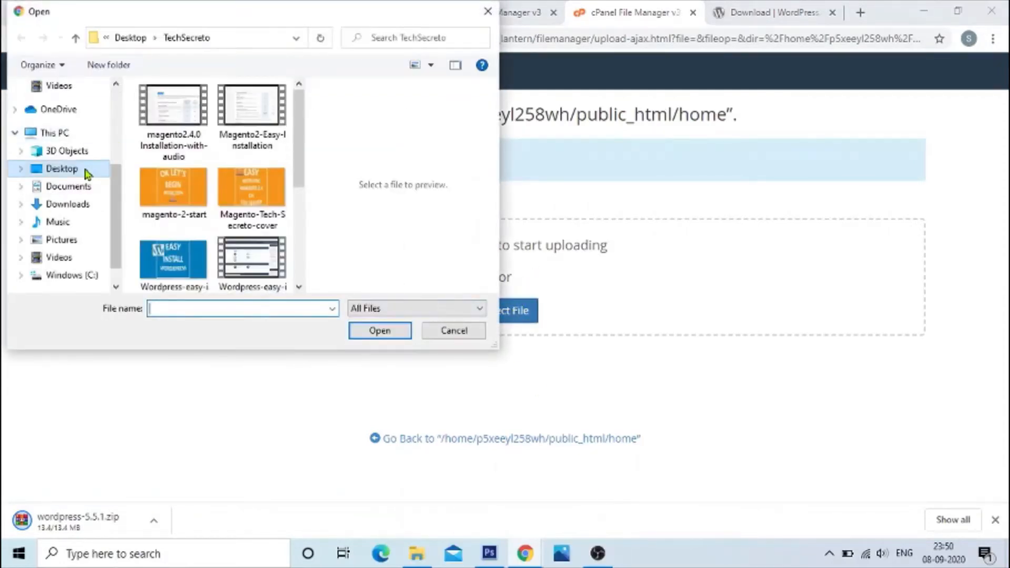
pyautogui.click(74, 204)
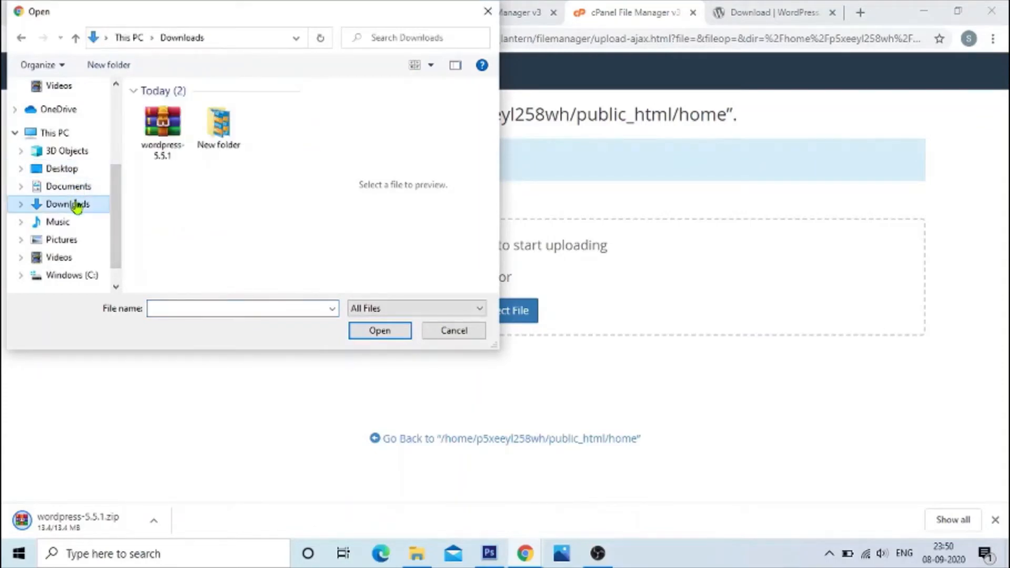
pyautogui.doubleClick(163, 126)
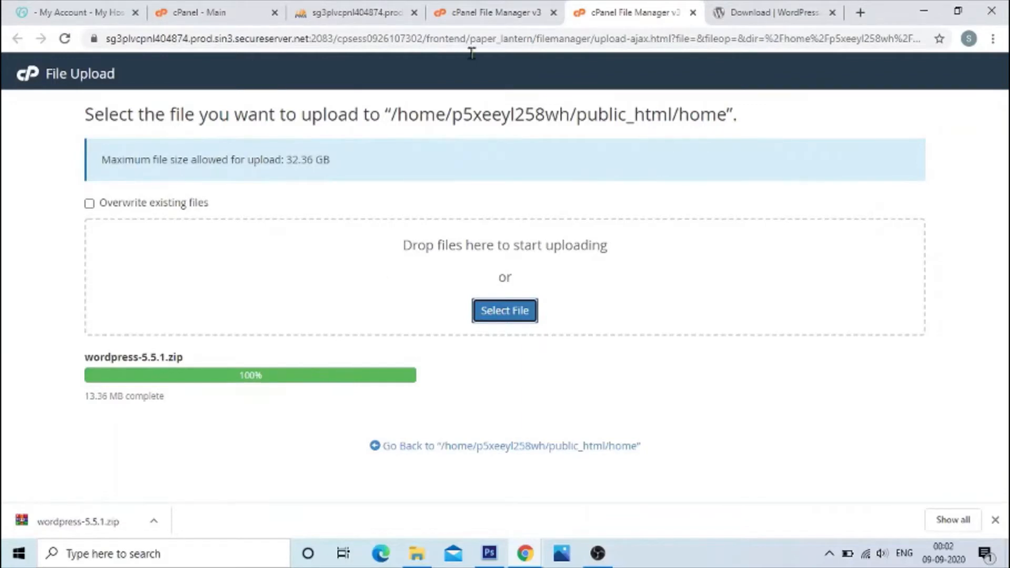
# Step: Return to the File Manager and refresh the public_html/home listing by going up to public_html and reopening the folder
pyautogui.click(474, 12)
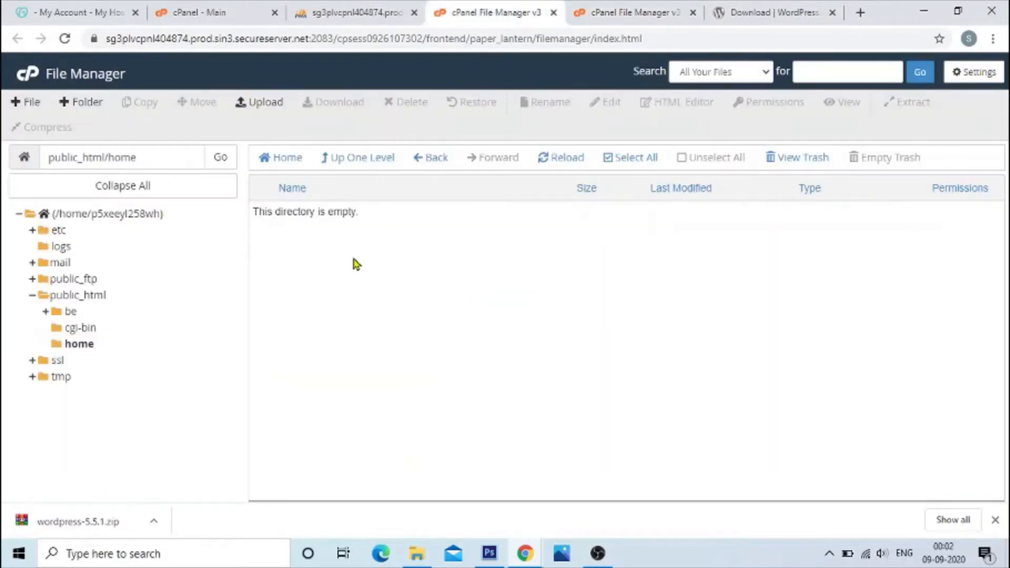
pyautogui.click(351, 165)
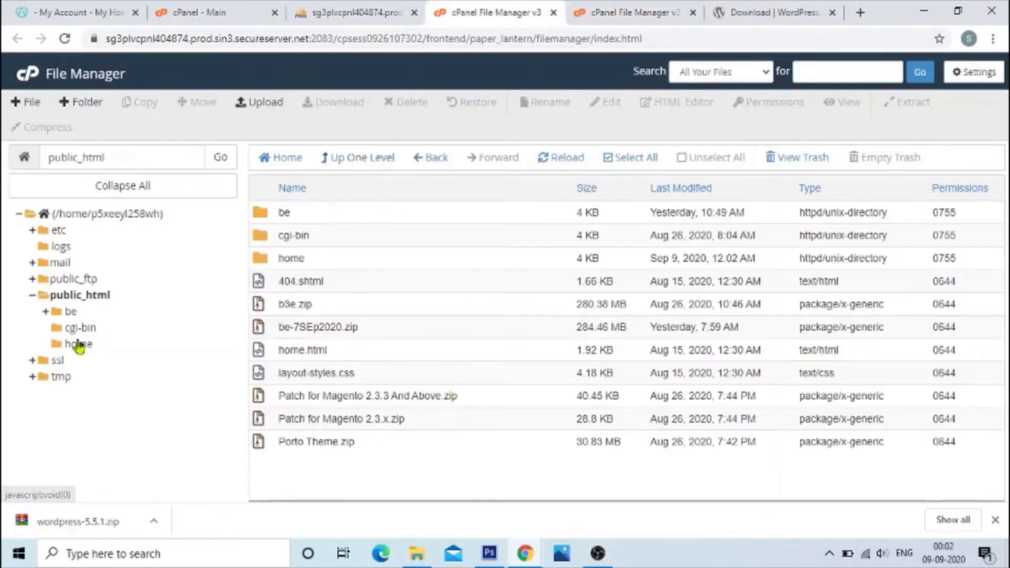
pyautogui.click(97, 342)
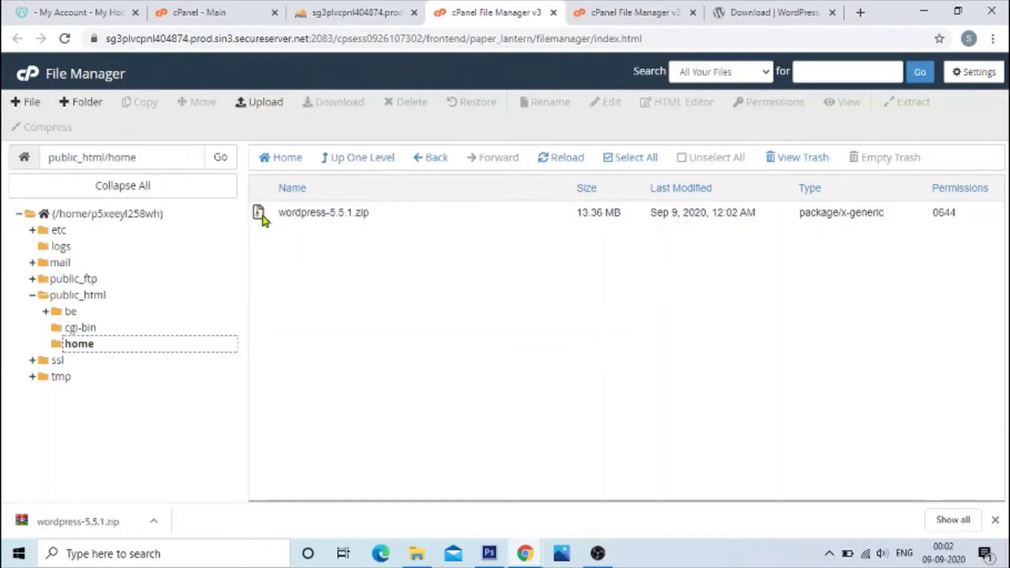
# Step: Extract wordpress-5.5.1.zip into /public_html/home and look through the extracted wordpress folder
pyautogui.click(262, 217)
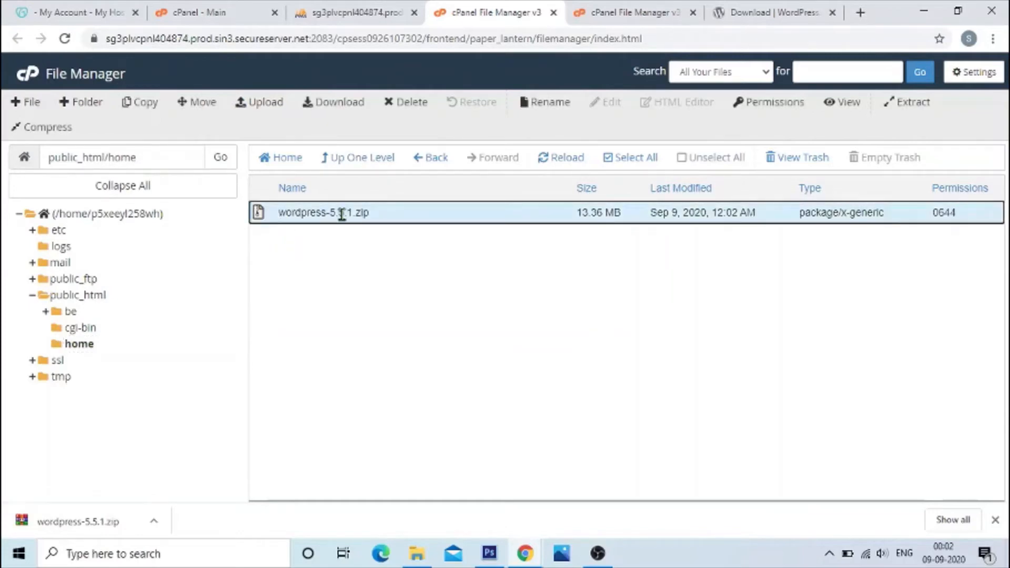
pyautogui.rightClick(315, 215)
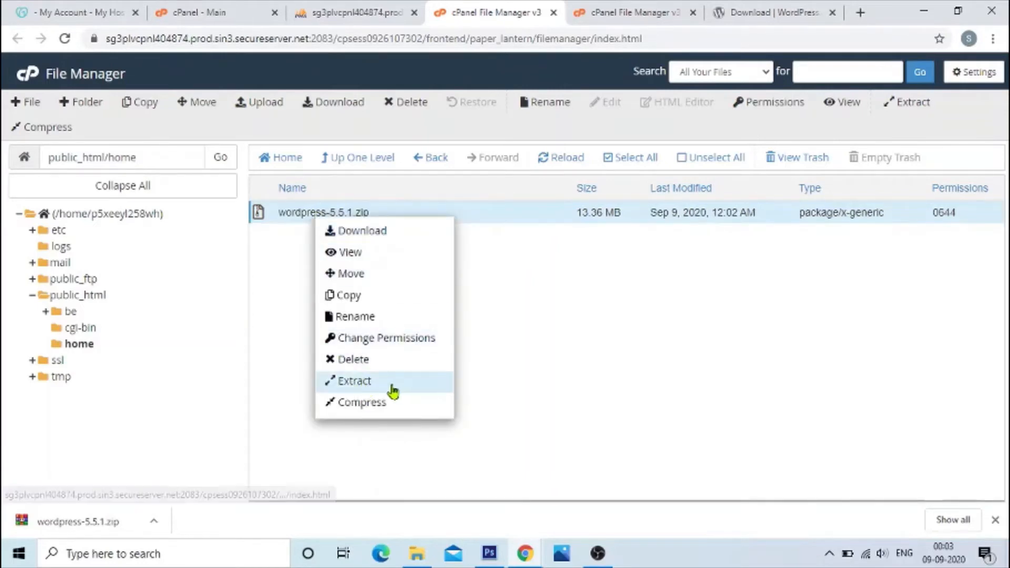
pyautogui.click(373, 383)
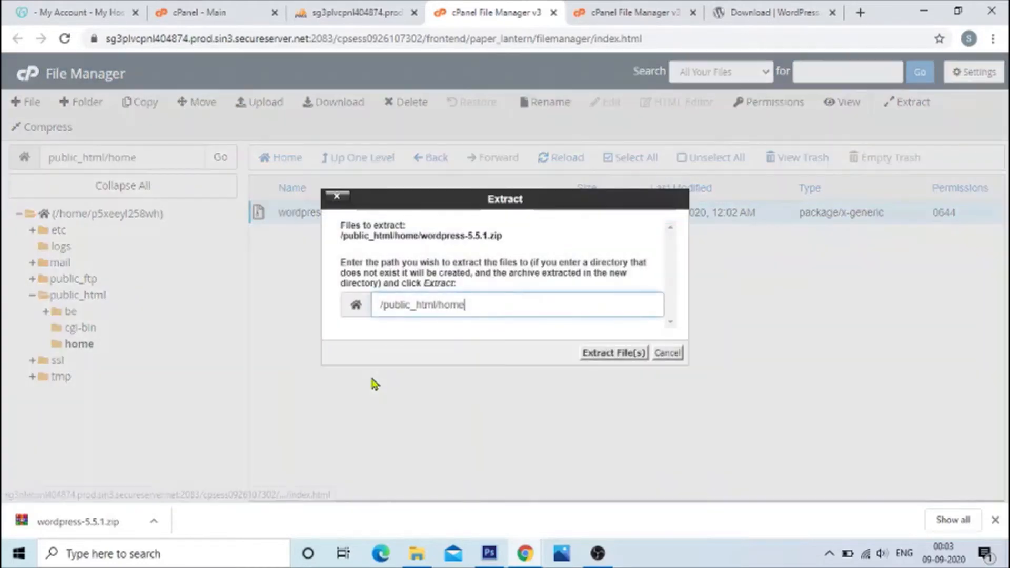
pyautogui.click(614, 353)
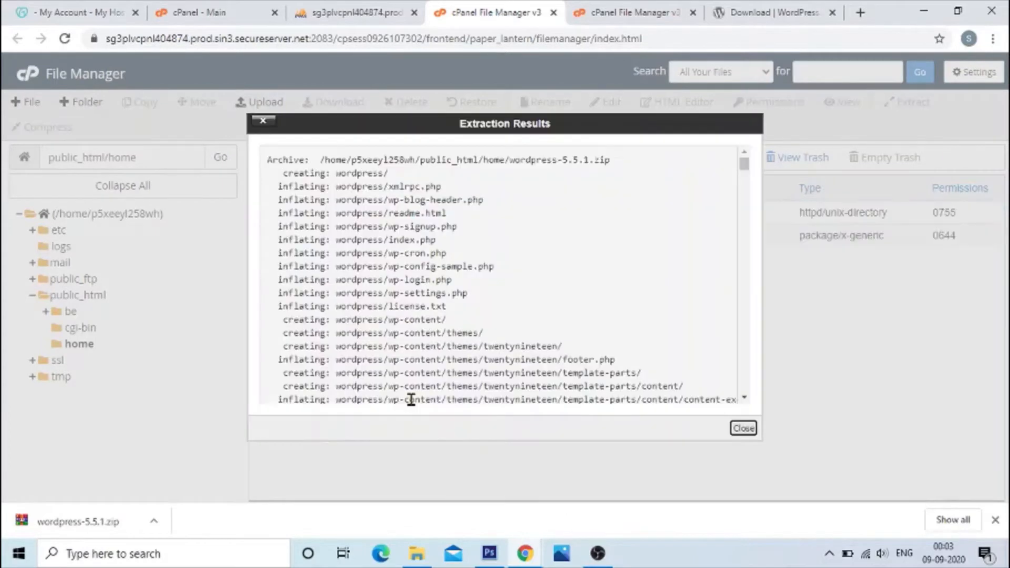
pyautogui.click(743, 430)
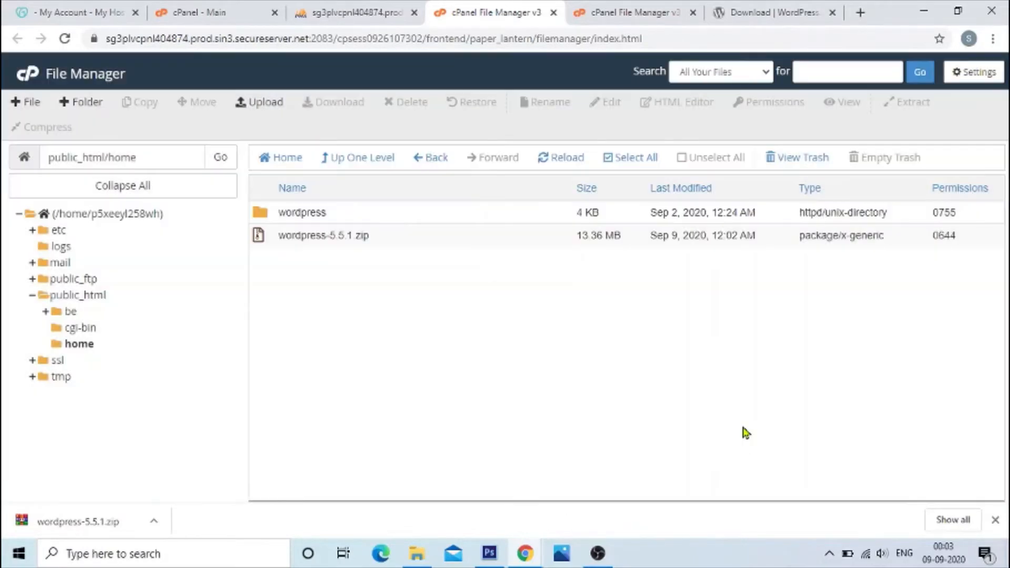
pyautogui.doubleClick(267, 218)
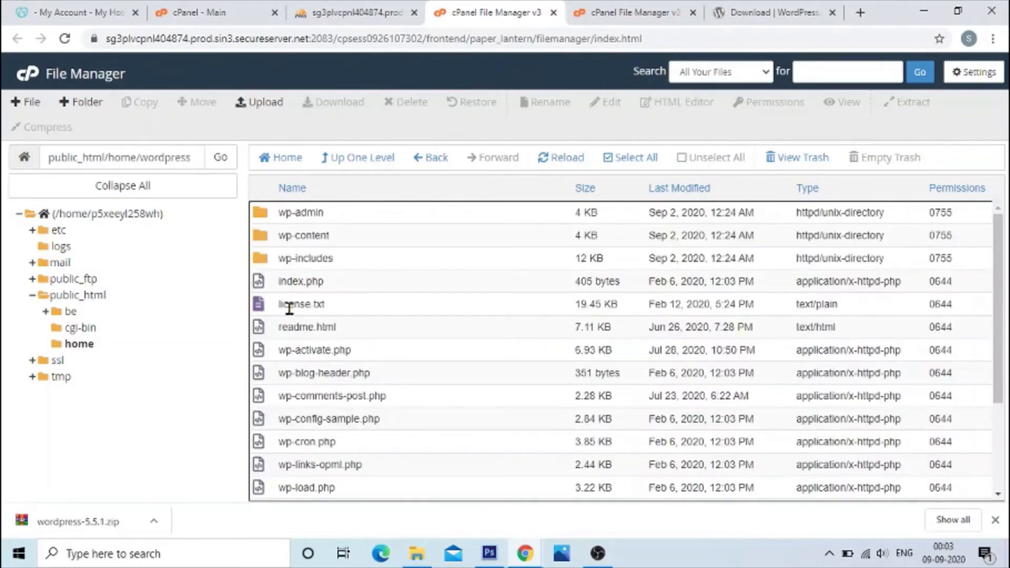
pyautogui.click(353, 158)
pyautogui.click(258, 242)
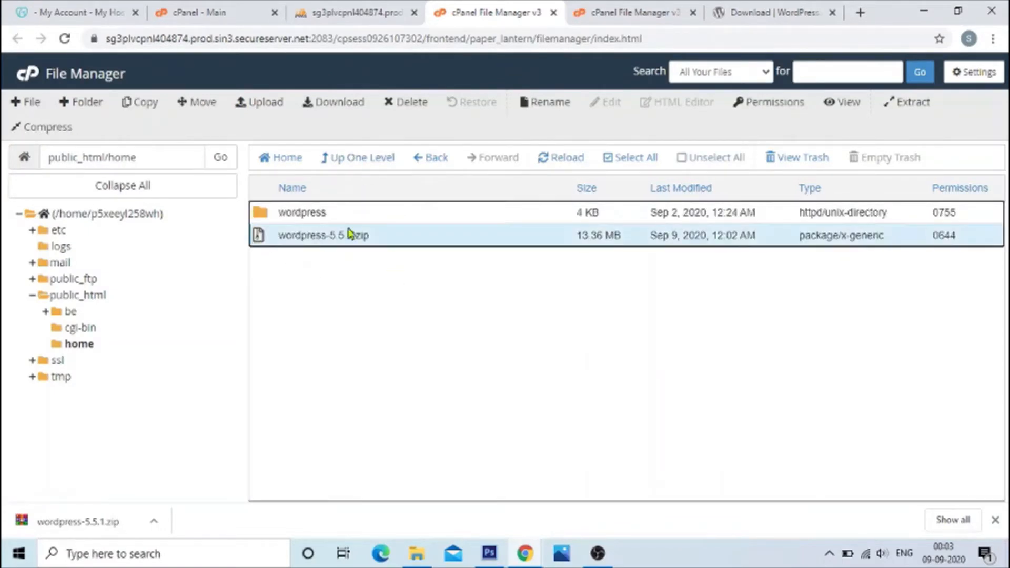
pyautogui.click(408, 107)
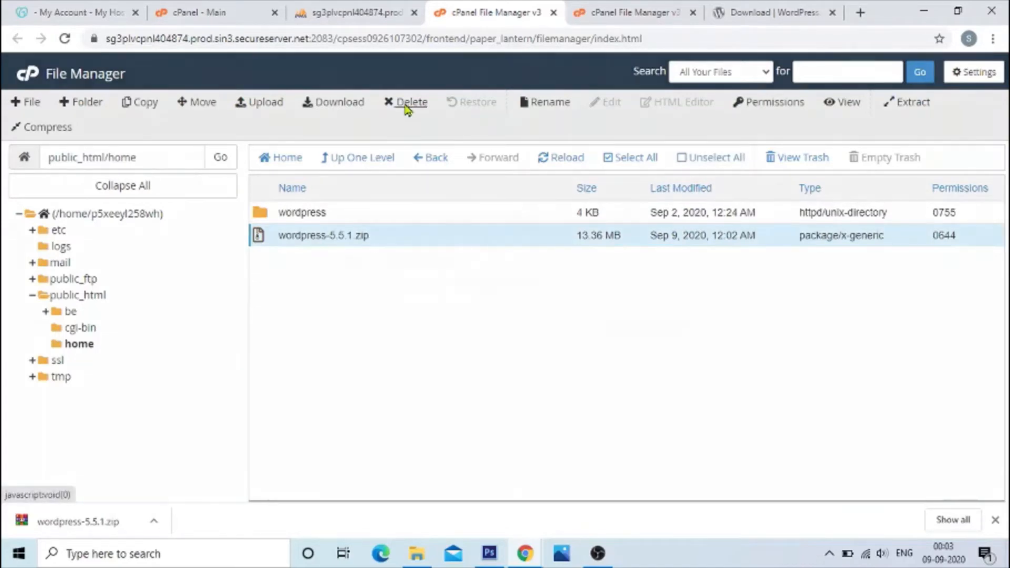
pyautogui.click(665, 325)
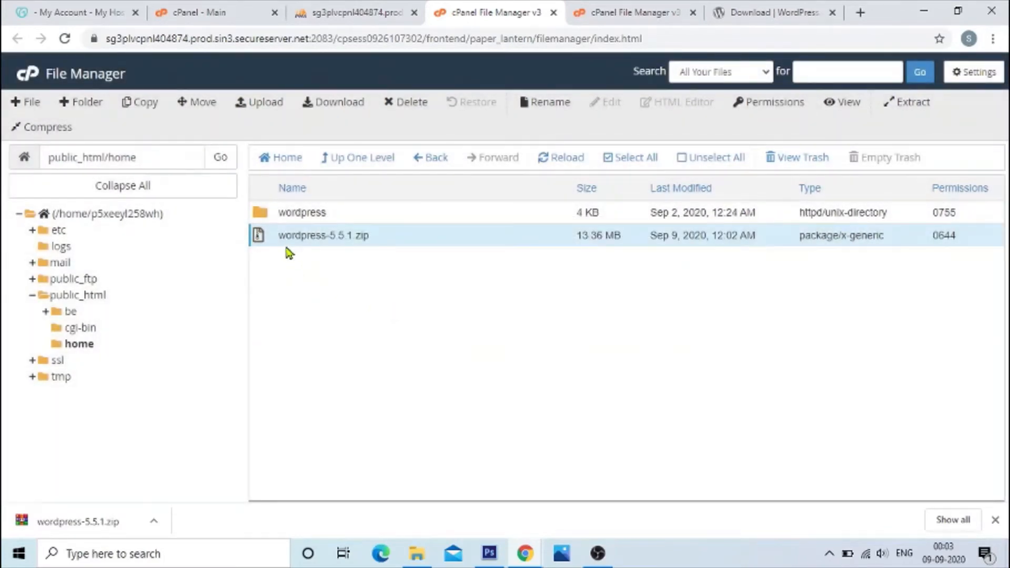
# Step: Move all files and folders inside the wordpress folder to /public_html/home/
pyautogui.doubleClick(261, 216)
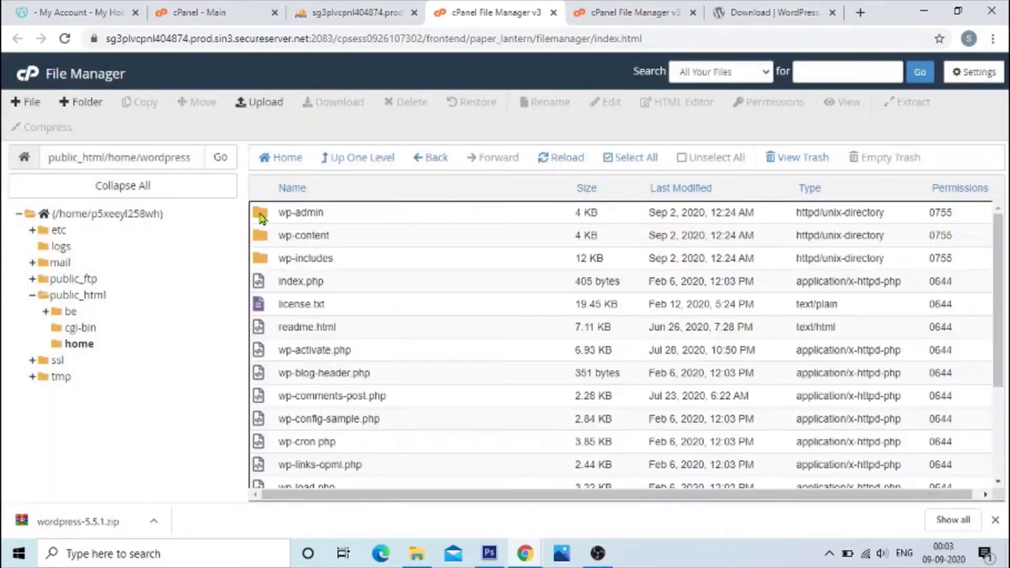
pyautogui.click(647, 159)
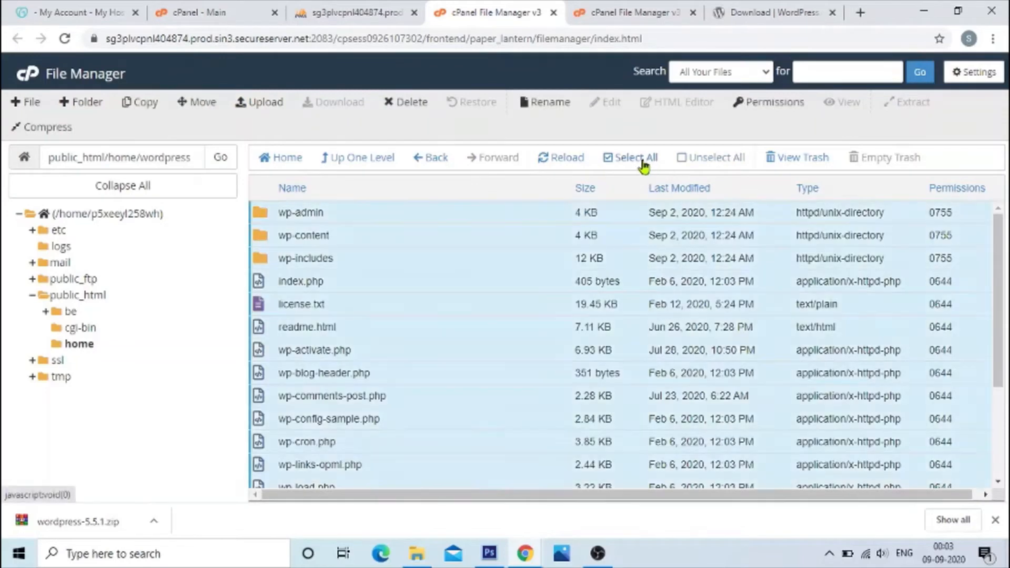
pyautogui.click(202, 103)
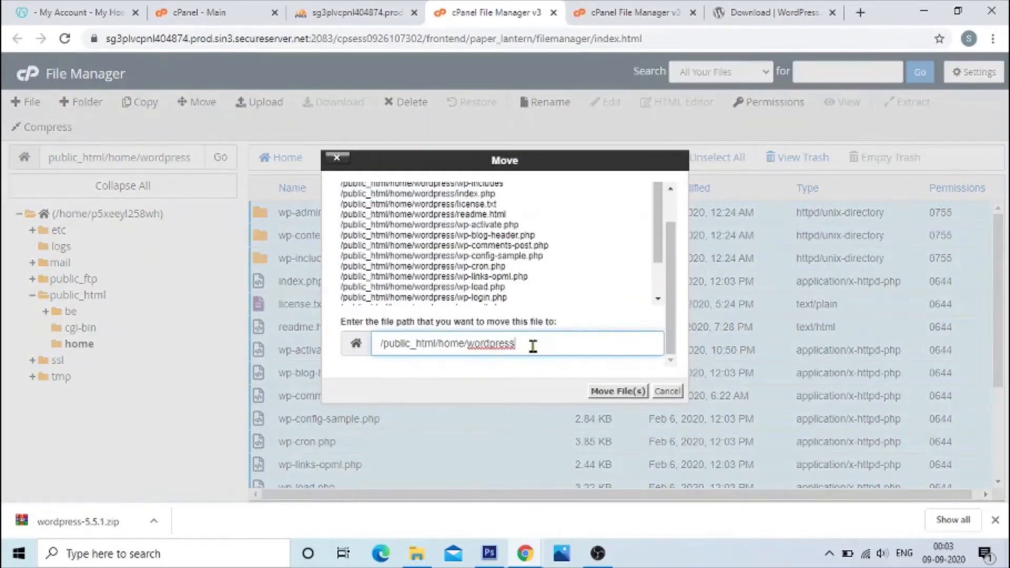
pyautogui.press('BackSpace')
pyautogui.moveTo(471, 345); pyautogui.dragTo(356, 351)
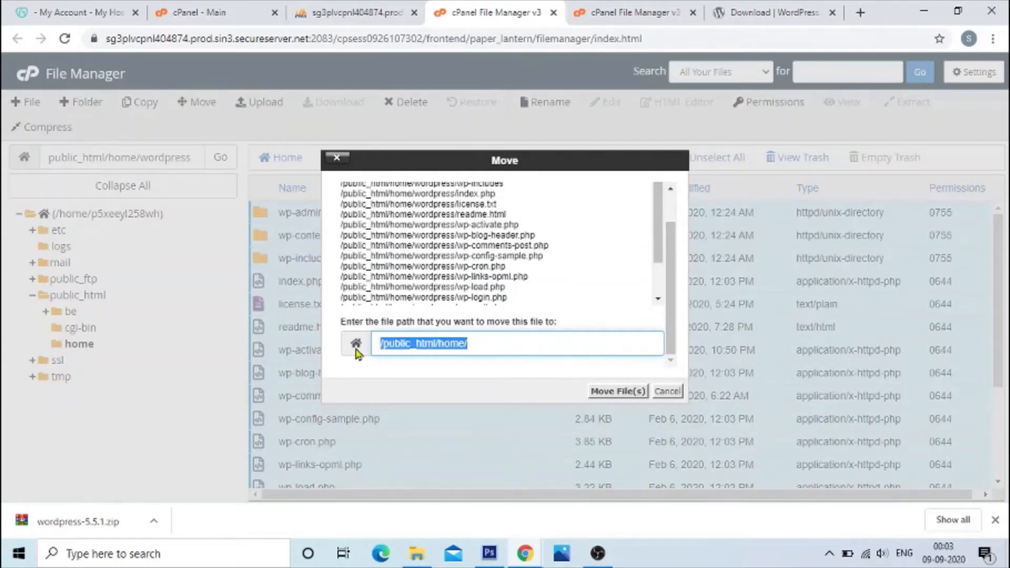
pyautogui.click(615, 393)
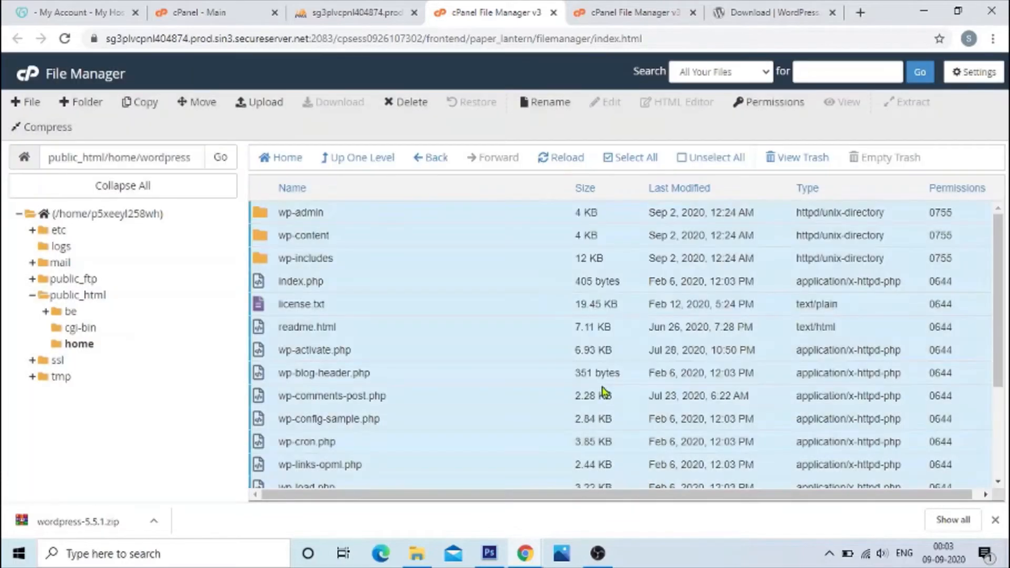
# Step: Check the contents of the wordpress folder in public_html/home, and delete the folder permanently, skipping the trash
pyautogui.click(361, 158)
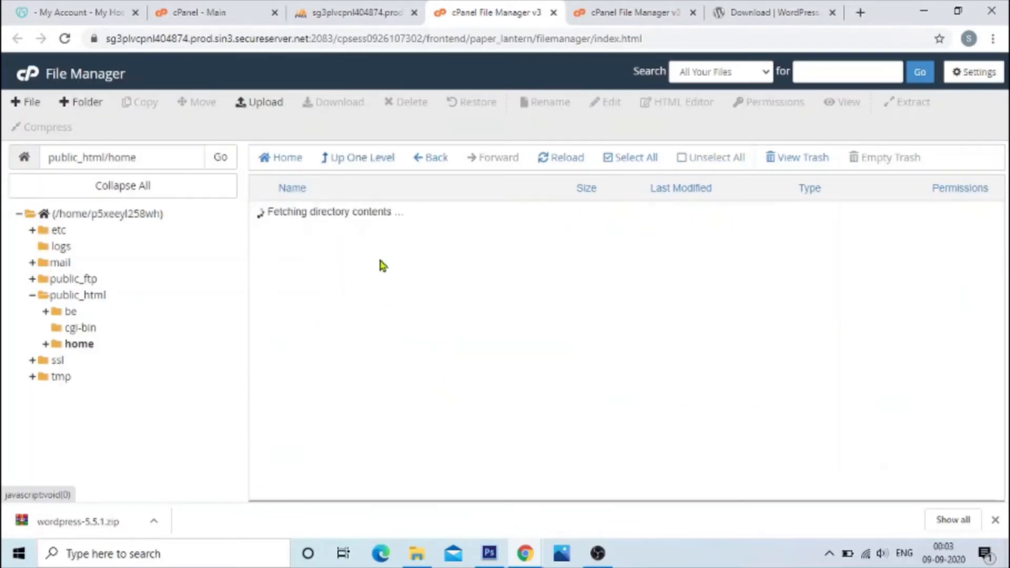
pyautogui.doubleClick(260, 213)
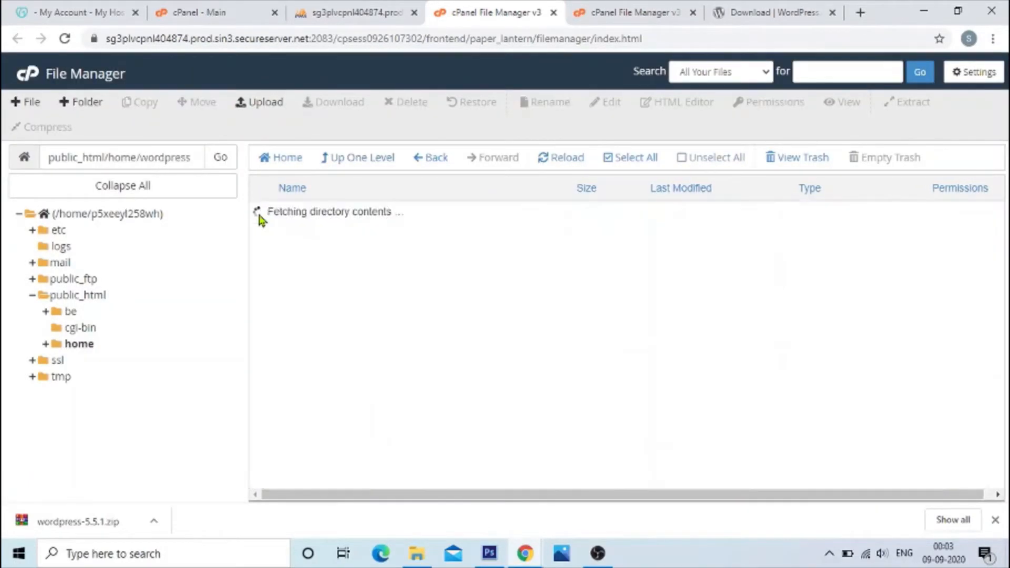
pyautogui.click(358, 158)
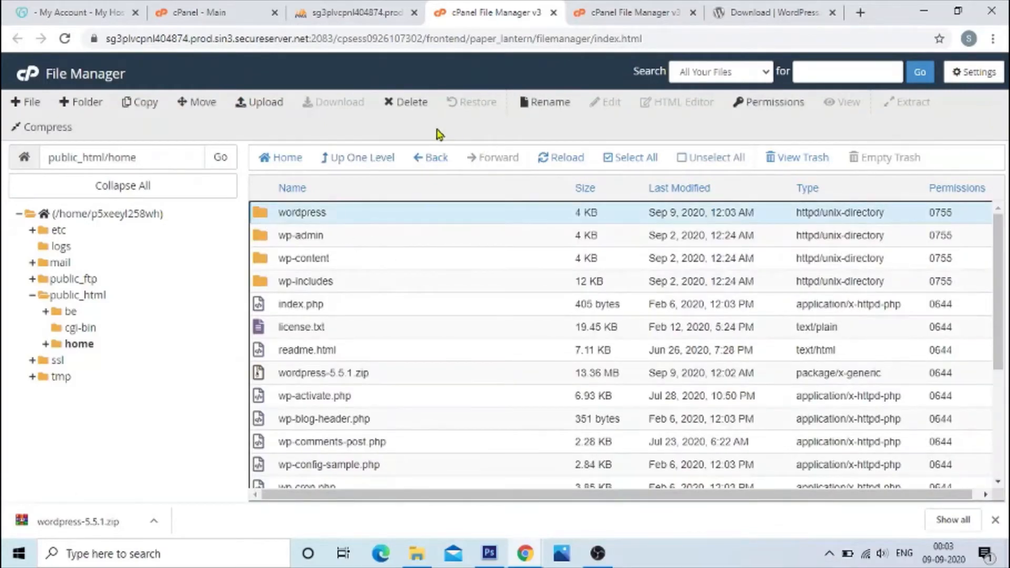
pyautogui.click(412, 104)
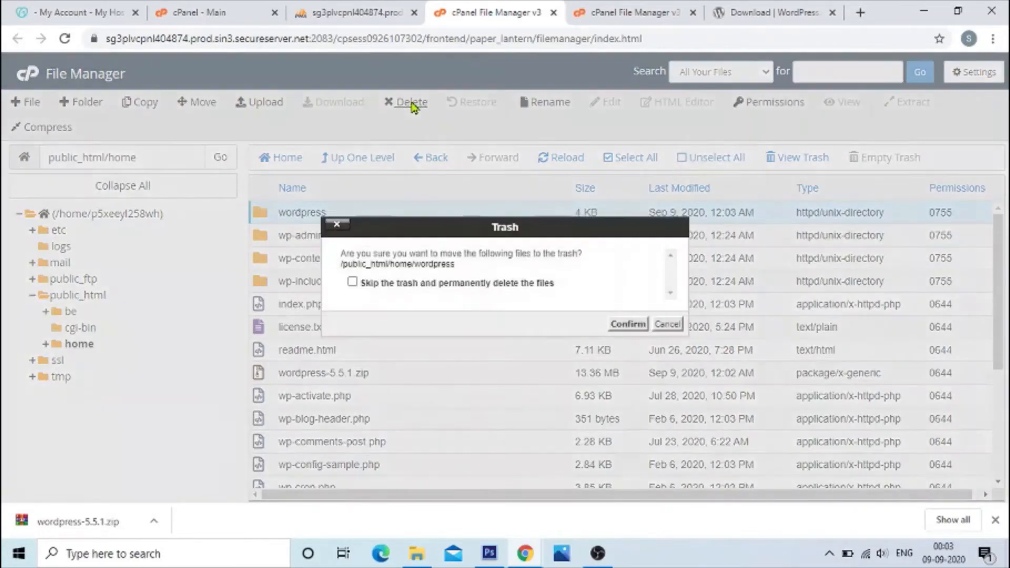
pyautogui.click(417, 287)
pyautogui.click(613, 323)
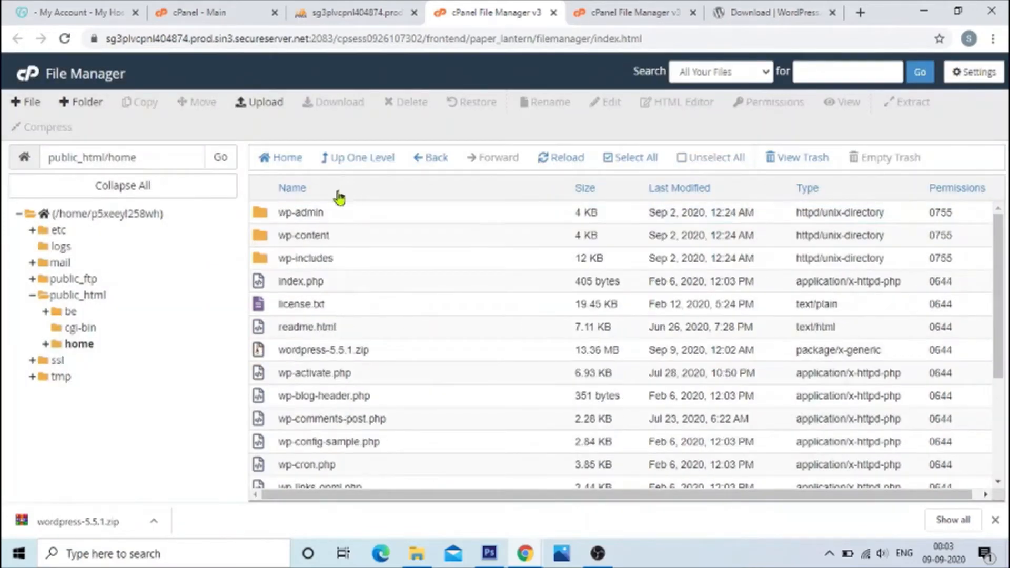
# Step: Look through the WordPress files in public_html/home and open wp-config-sample.php for editing
pyautogui.scroll(-3, 330, 338)
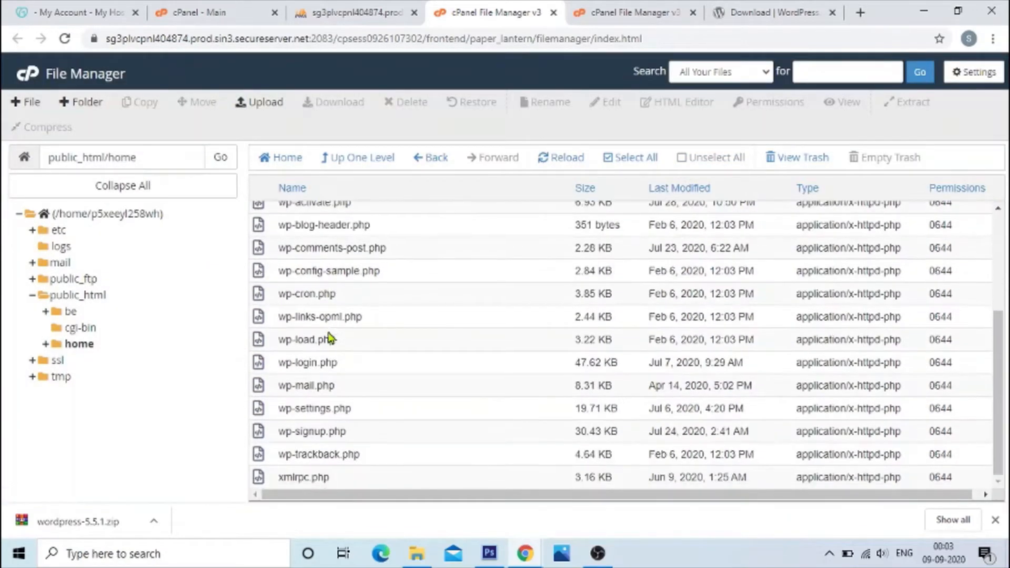
pyautogui.scroll(3, 330, 339)
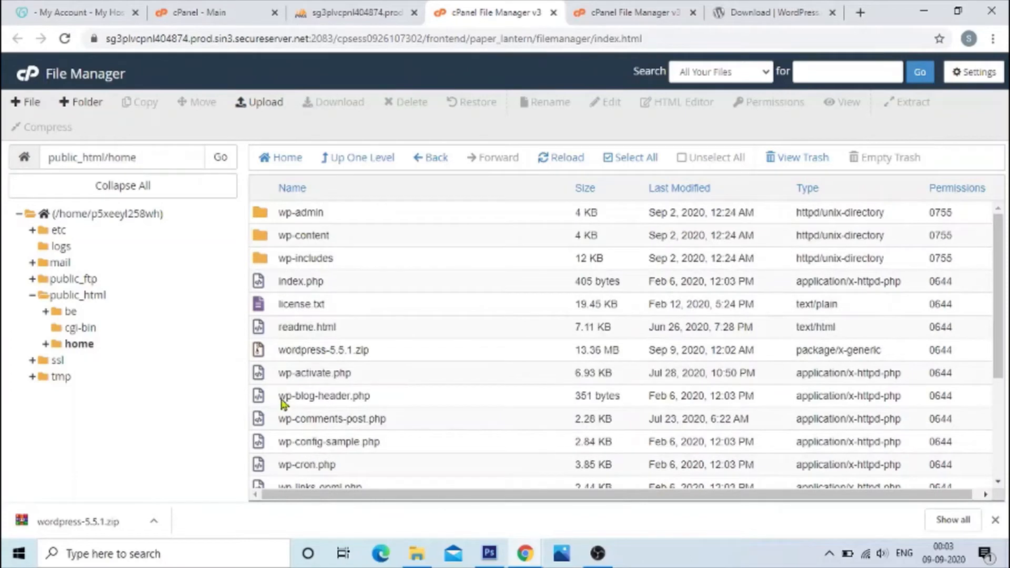
pyautogui.scroll(-1, 315, 325)
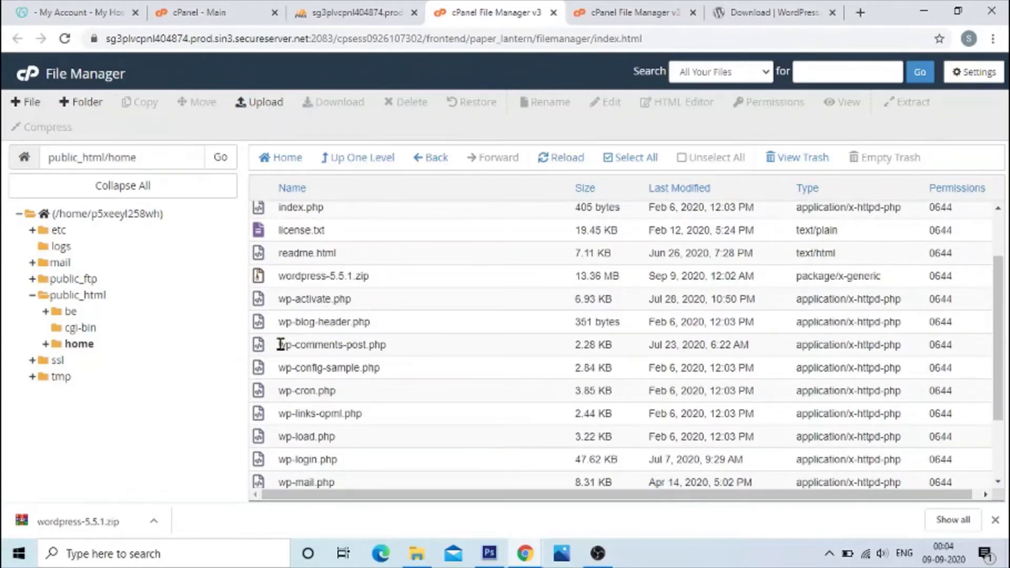
pyautogui.scroll(-2, 322, 347)
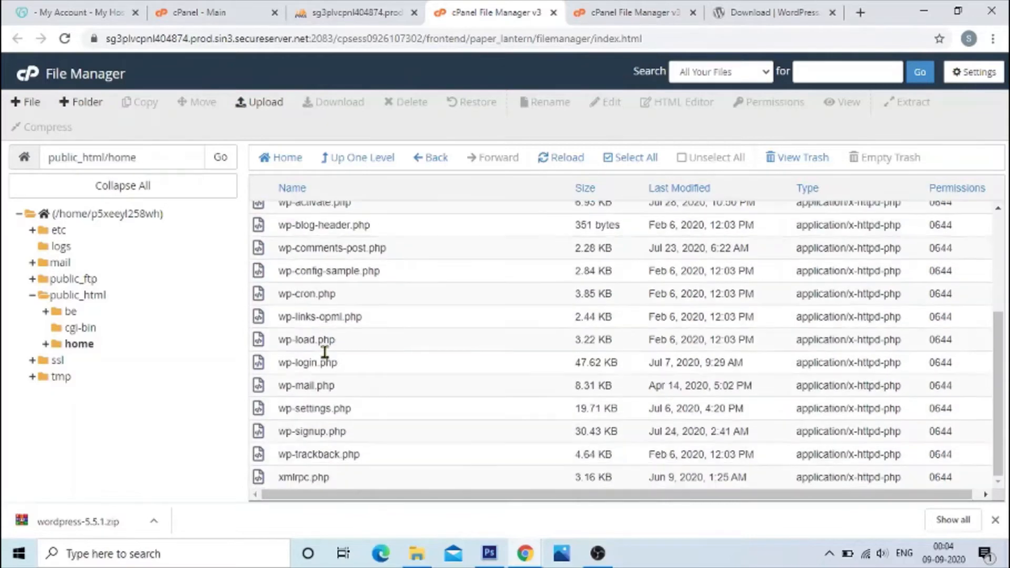
pyautogui.scroll(3, 326, 362)
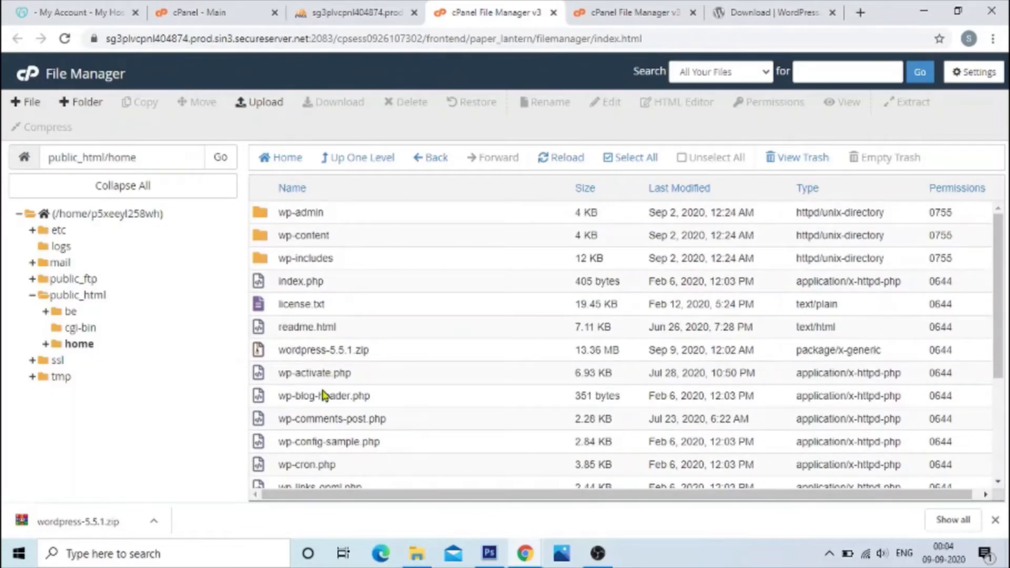
pyautogui.scroll(-2, 324, 396)
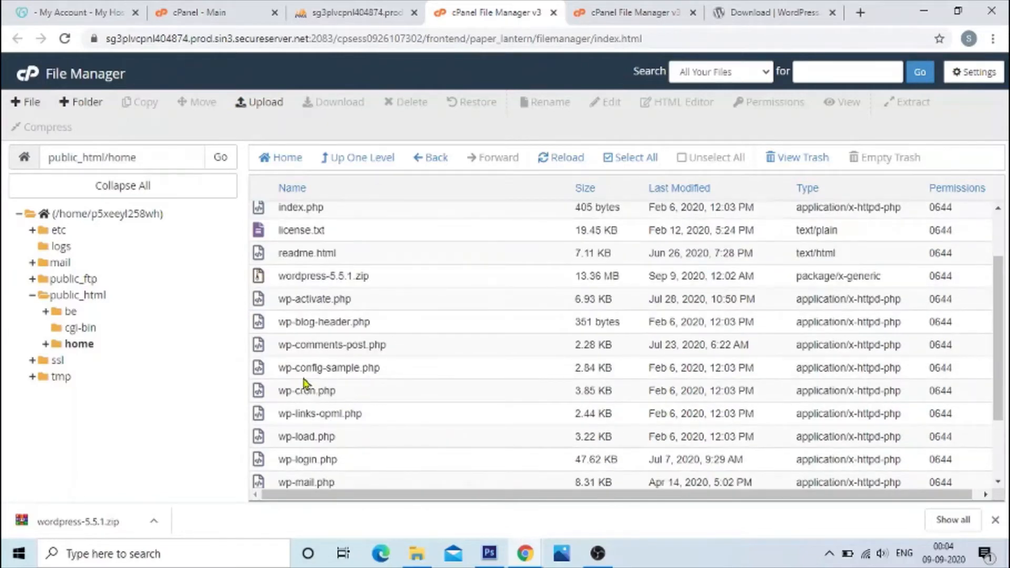
pyautogui.click(258, 372)
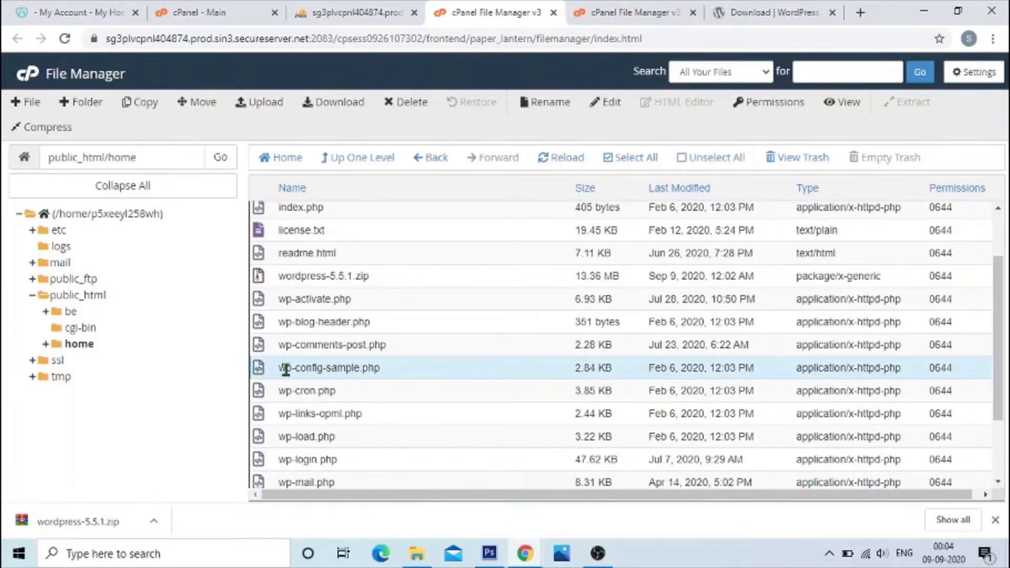
pyautogui.moveTo(283, 368); pyautogui.dragTo(362, 369)
pyautogui.click(607, 104)
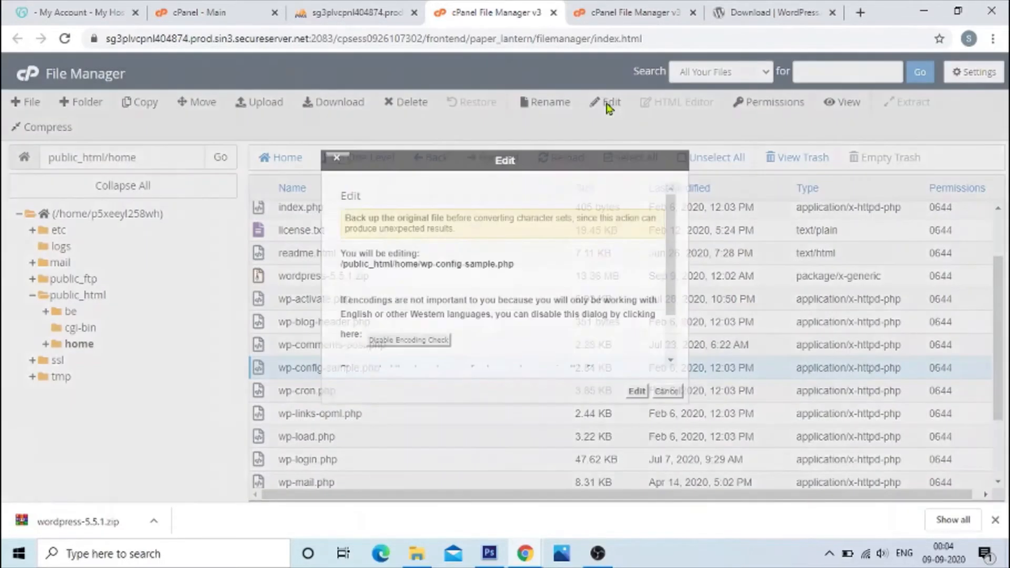
pyautogui.click(635, 391)
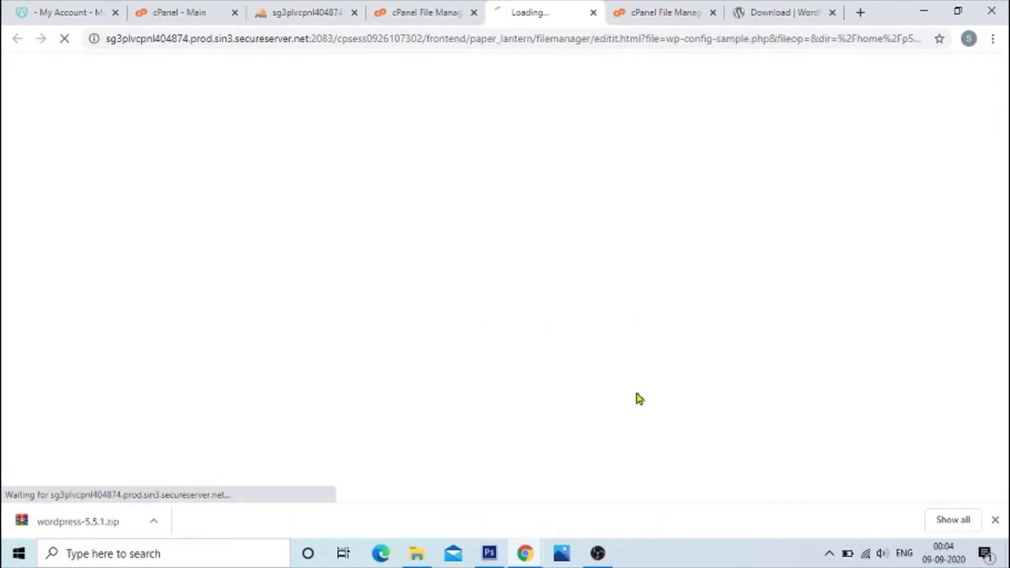
# Step: Review the DB_NAME, DB_USER and DB_PASSWORD placeholders in the MySQL settings of wp-config-sample.php
pyautogui.scroll(-1, 326, 360)
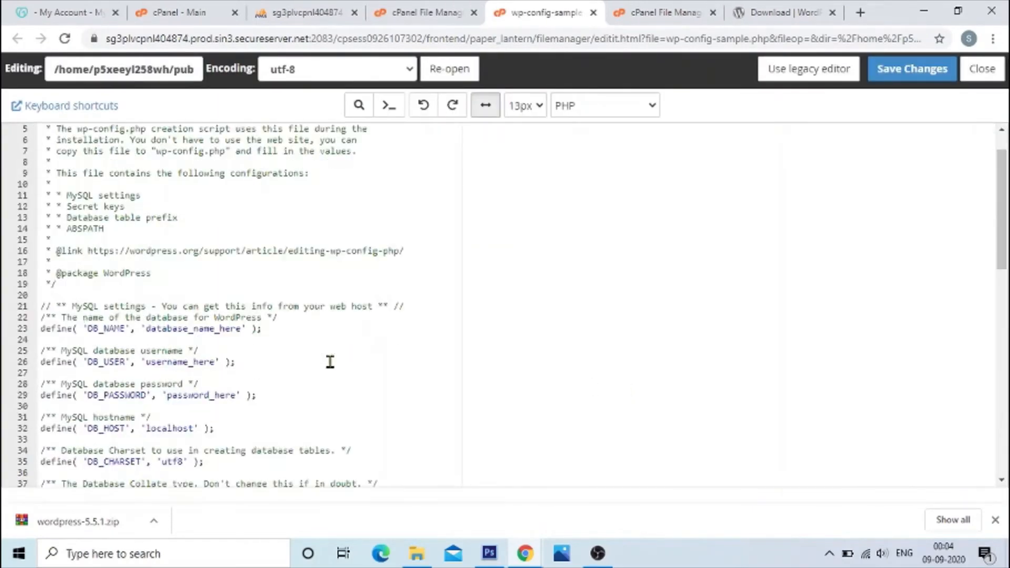
pyautogui.click(104, 331)
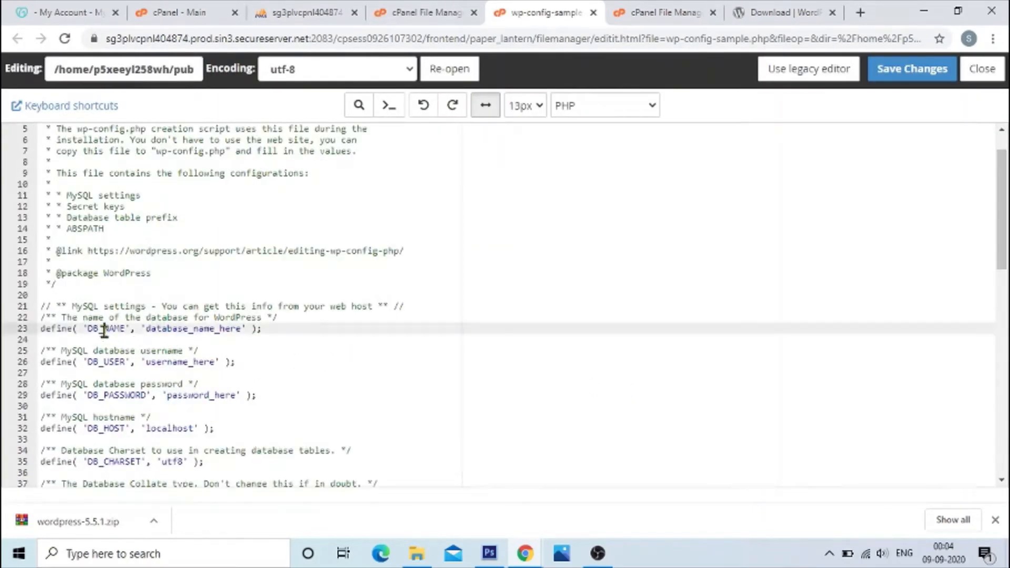
pyautogui.doubleClick(179, 330)
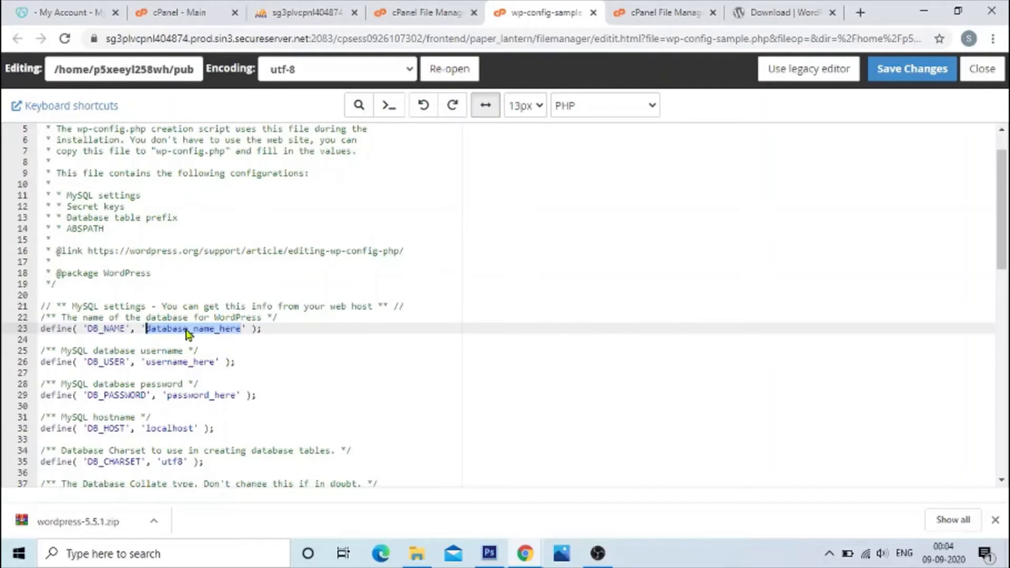
pyautogui.doubleClick(174, 363)
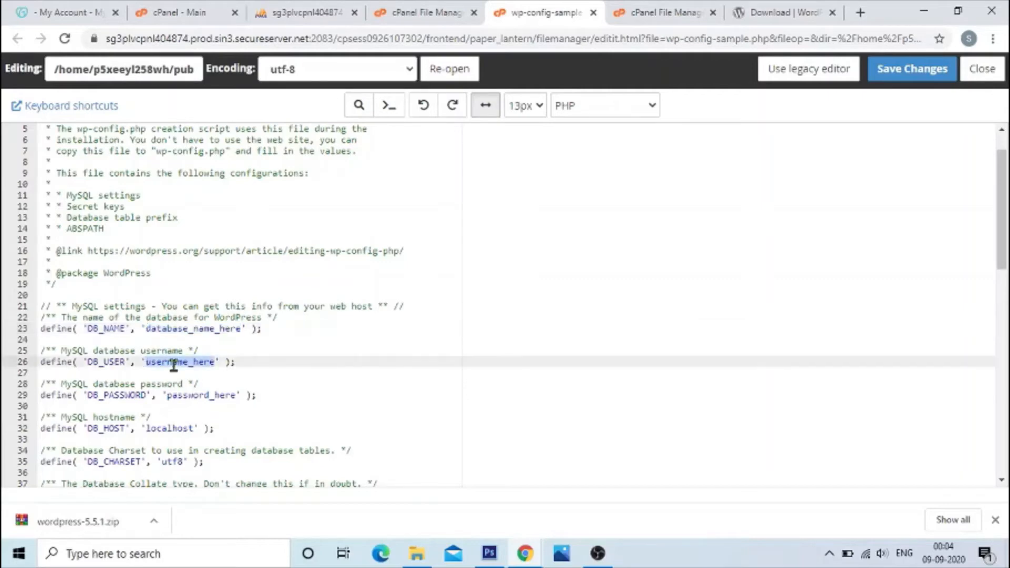
pyautogui.doubleClick(188, 395)
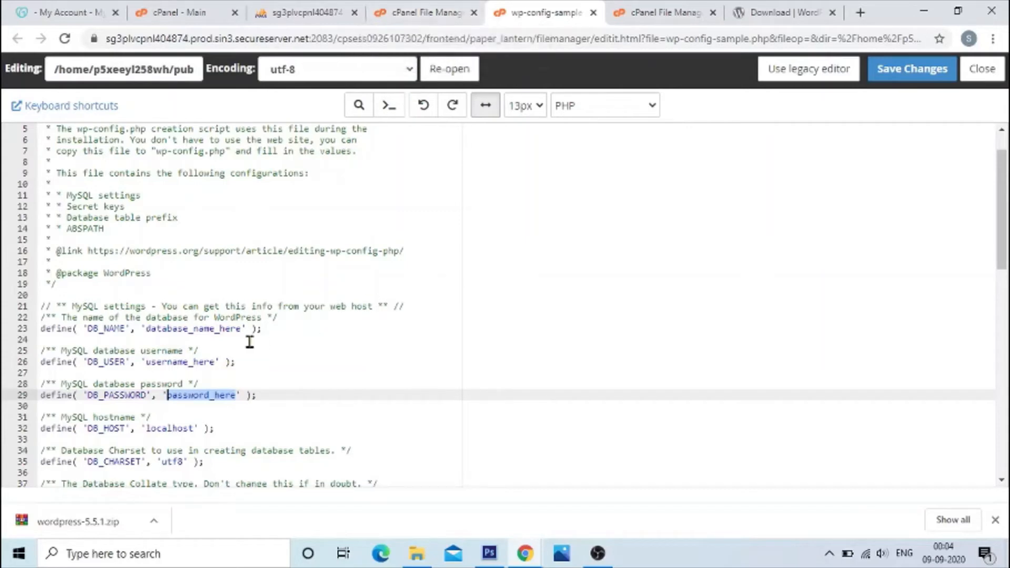
pyautogui.doubleClick(171, 329)
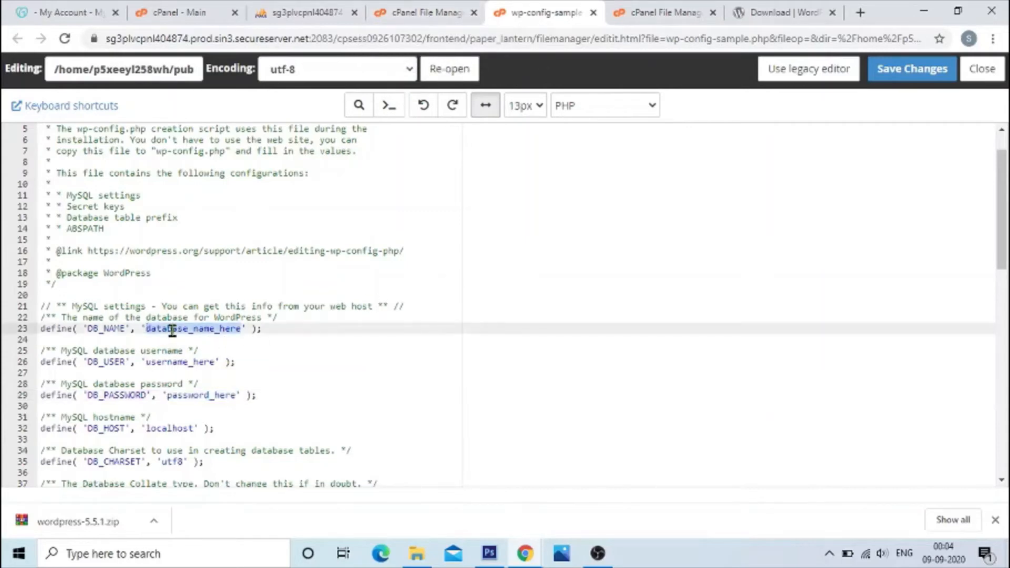
pyautogui.moveTo(525, 553)
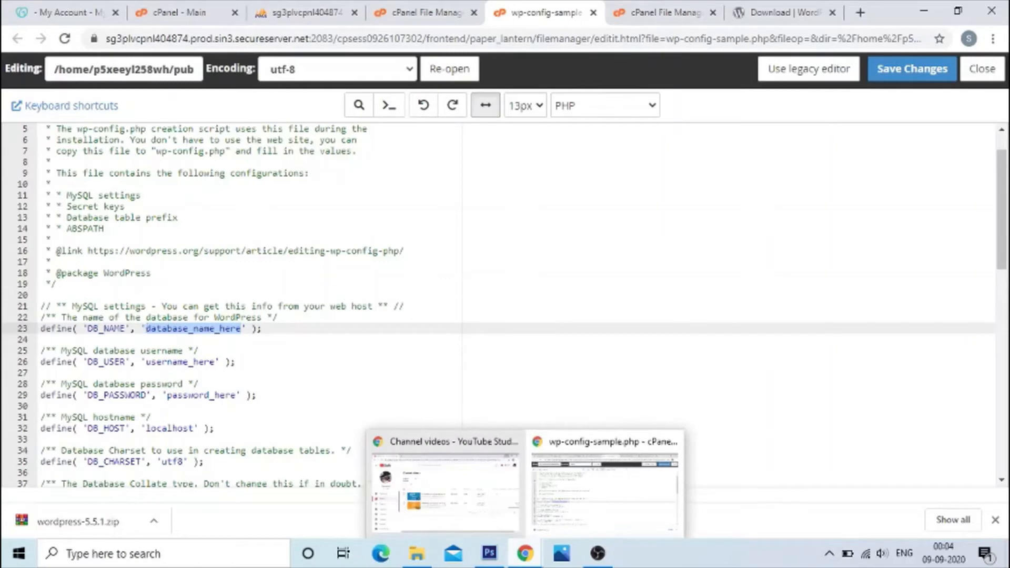
# Step: Look up the name of the created database in phpMyAdmin and return to the wp-config-sample.php editor
pyautogui.click(308, 13)
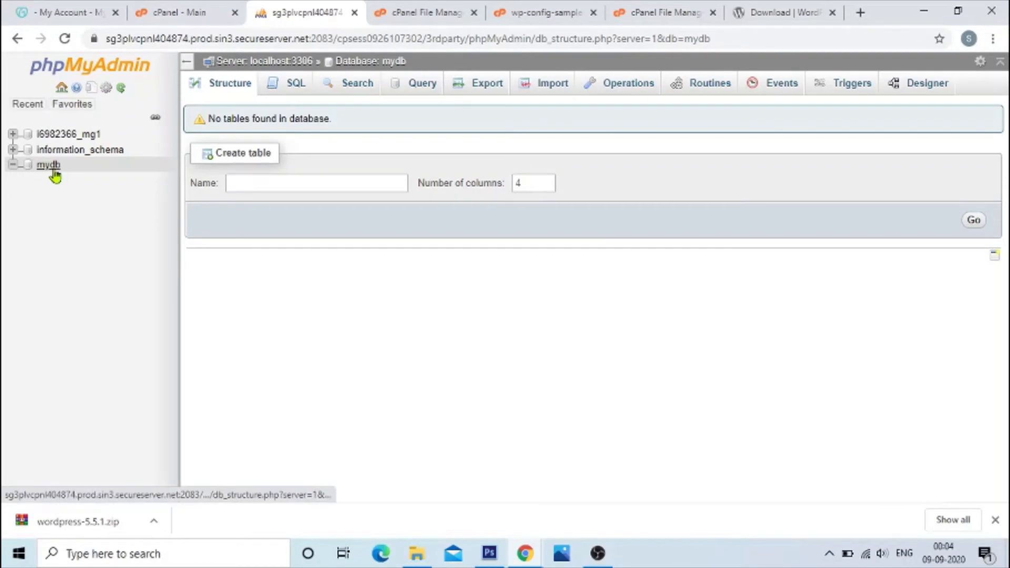
pyautogui.click(454, 14)
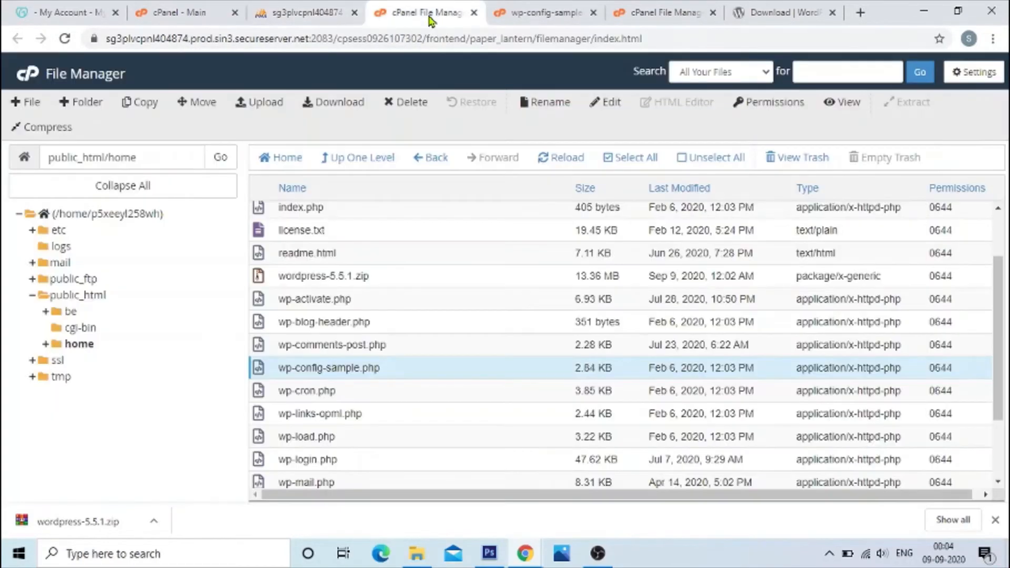
pyautogui.click(678, 15)
pyautogui.click(547, 13)
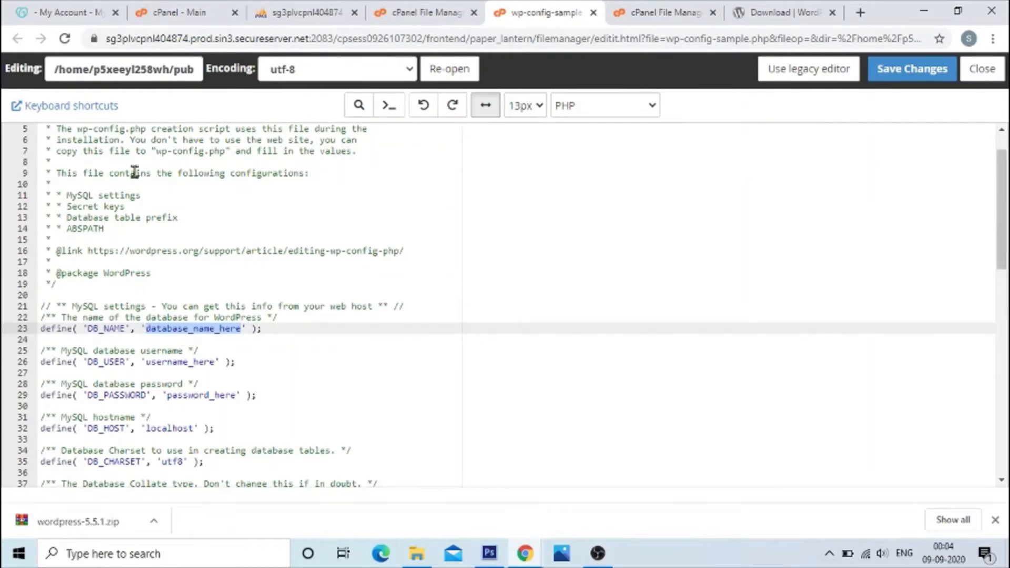
pyautogui.click(315, 14)
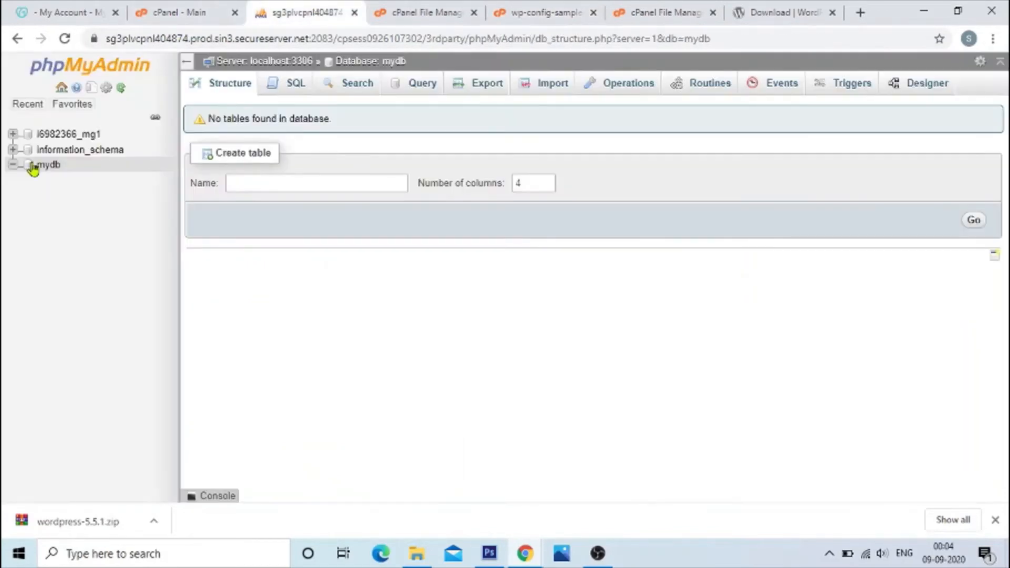
pyautogui.click(542, 14)
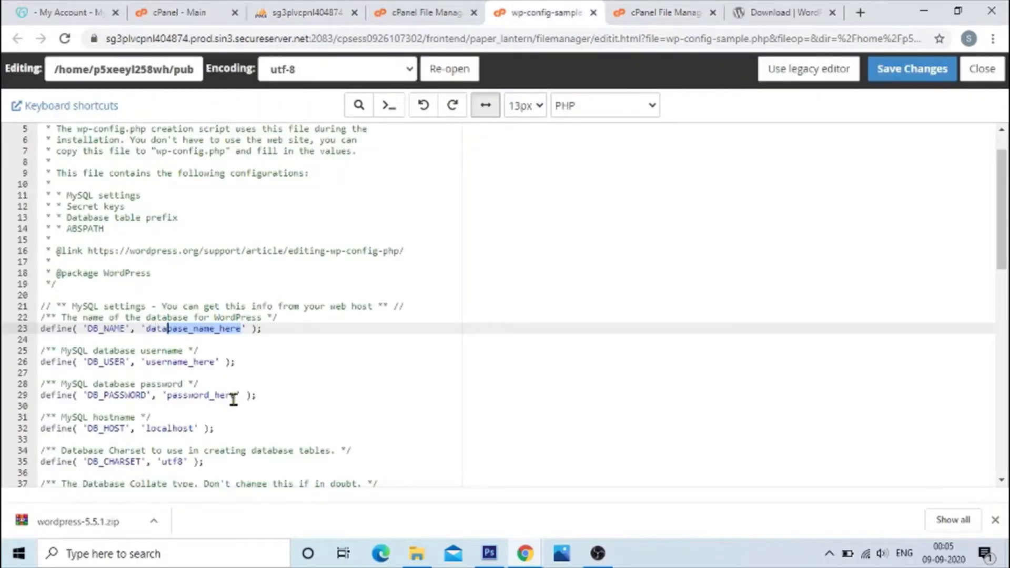
# Step: Replace the database_name_here placeholder in the DB_NAME line with mydb
pyautogui.hotkey('shift', 'Right')
pyautogui.hotkey('shift', 'Right')
pyautogui.hotkey('shift', 'Right')
pyautogui.hotkey('shift', 'Right')
pyautogui.hotkey('shift', 'Right')
pyautogui.hotkey('shift', 'Right')
pyautogui.hotkey('shift', 'Right')
pyautogui.hotkey('shift', 'Right')
pyautogui.hotkey('shift', 'Right')
pyautogui.hotkey('shift', 'Right')
pyautogui.hotkey('shift', 'Right')
pyautogui.hotkey('shift', 'Right')
pyautogui.hotkey('shift', 'Right')
pyautogui.hotkey('shift', 'Right')
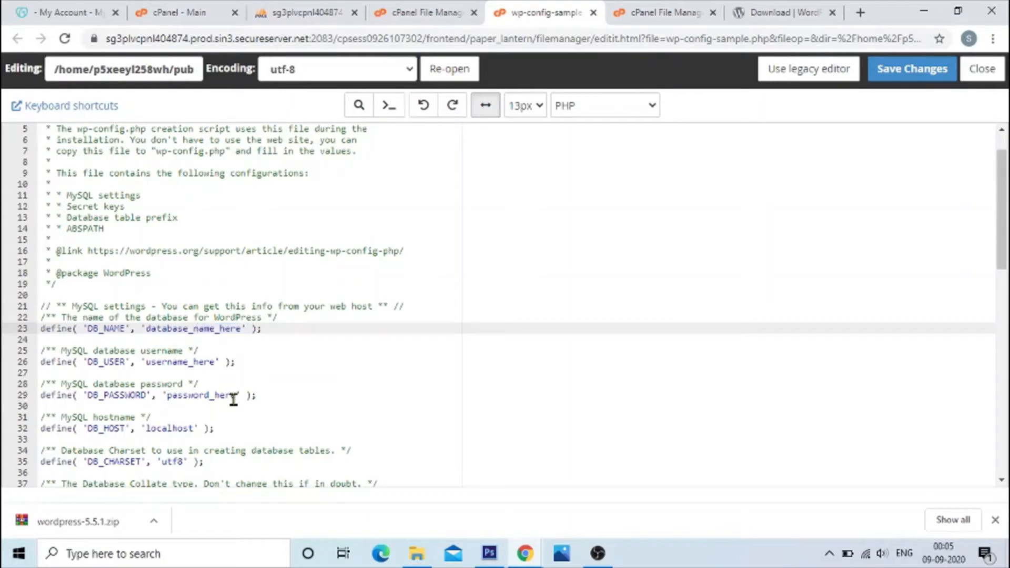
pyautogui.doubleClick(147, 328)
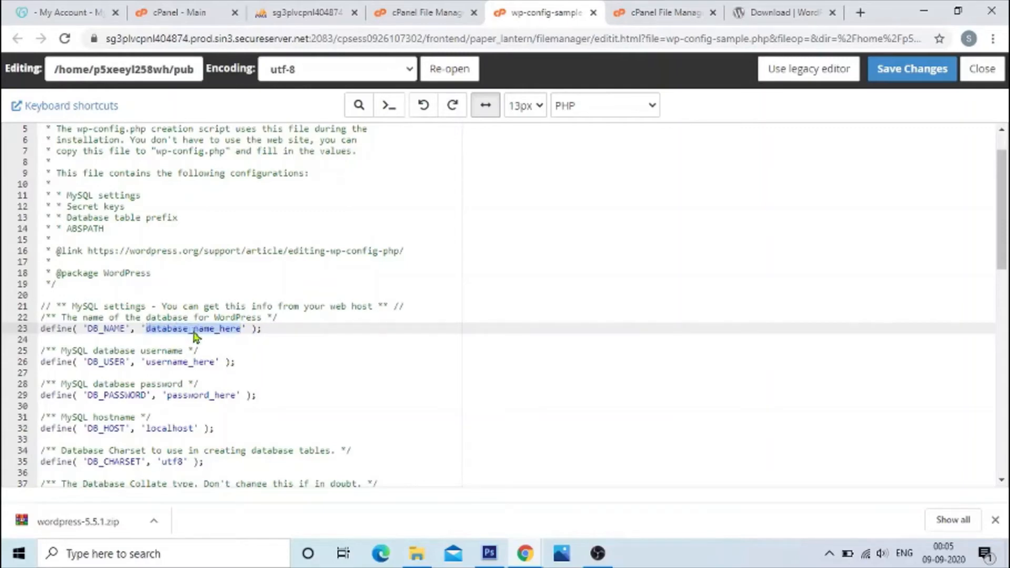
pyautogui.write('w')
pyautogui.write('y')
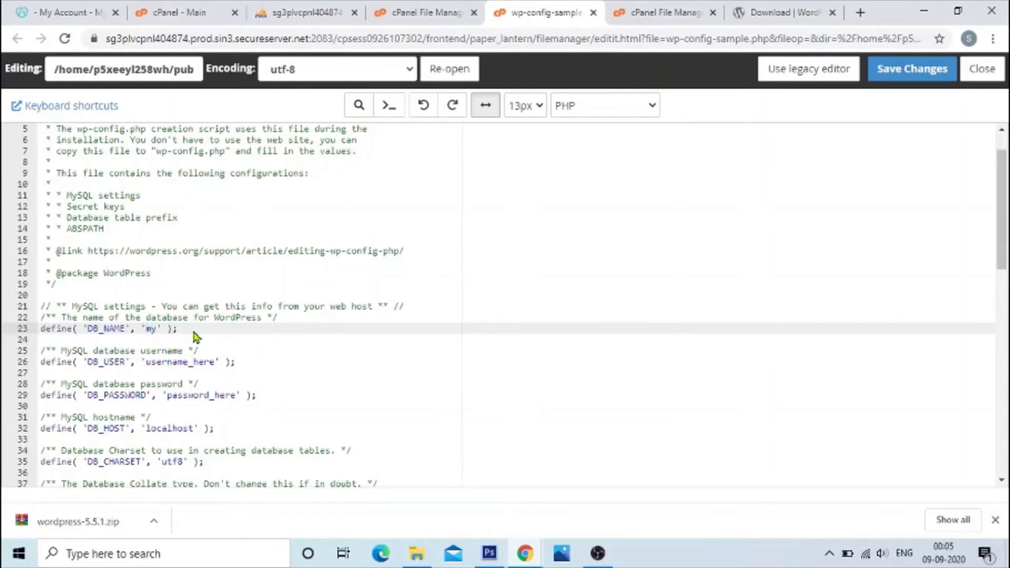
pyautogui.write('db')
# Step: Check the database user in cPanel and replace the username_here placeholder in the DB_USER line with mydbuser
pyautogui.doubleClick(180, 360)
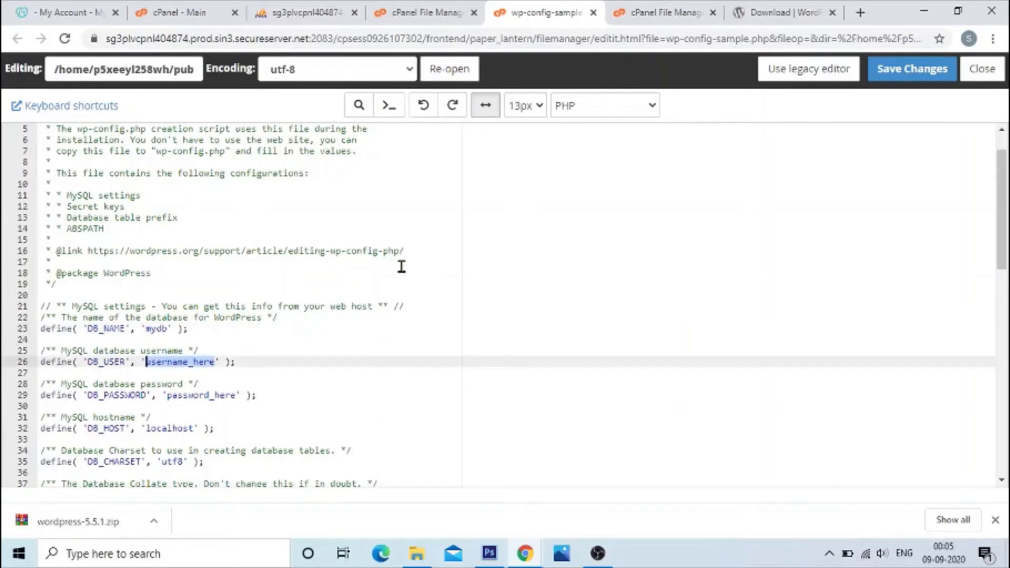
pyautogui.click(288, 11)
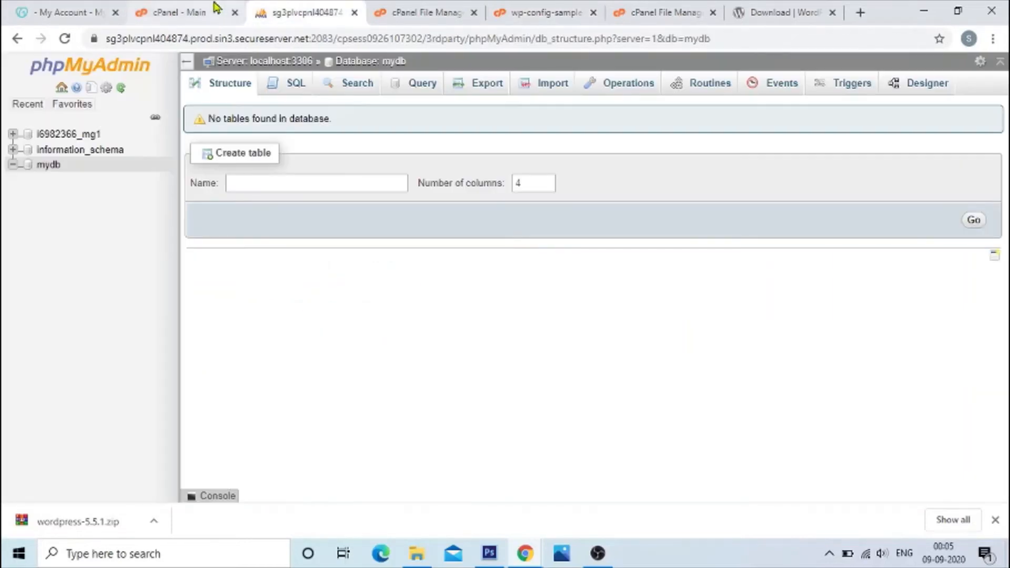
pyautogui.click(216, 7)
pyautogui.scroll(-4, 316, 349)
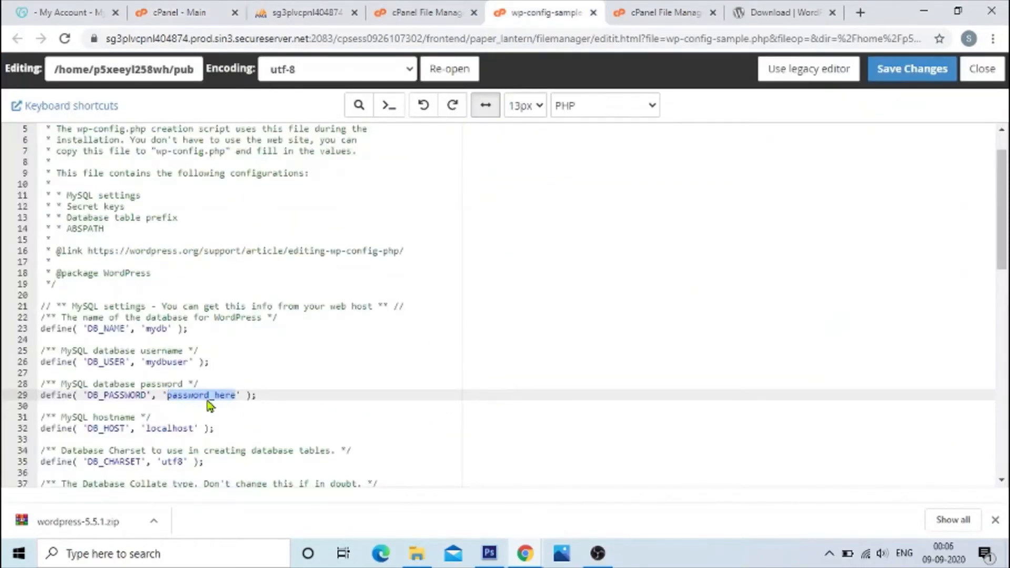
pyautogui.write('database ')
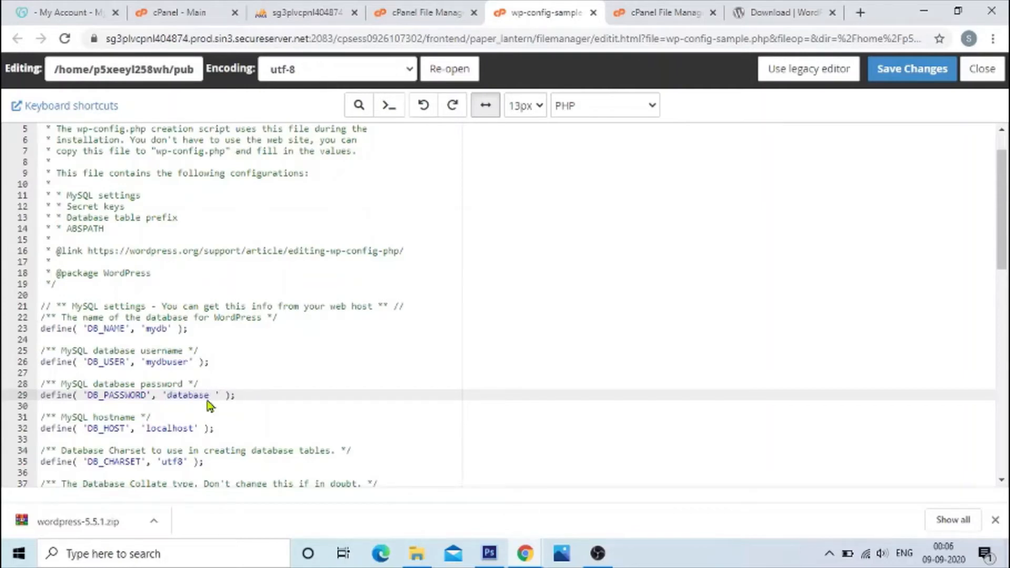
pyautogui.write('assword')
pyautogui.press('BackSpace')
pyautogui.press('BackSpace')
pyautogui.press('BackSpace')
pyautogui.press('BackSpace')
pyautogui.press('BackSpace')
pyautogui.press('BackSpace')
pyautogui.press('BackSpace')
pyautogui.press('BackSpace')
pyautogui.press('BackSpace')
pyautogui.press('BackSpace')
pyautogui.press('BackSpace')
pyautogui.press('BackSpace')
pyautogui.press('BackSpace')
pyautogui.write('enterdatabase password')
pyautogui.press('BackSpace')
pyautogui.press('BackSpace')
pyautogui.press('BackSpace')
pyautogui.press('BackSpace')
pyautogui.press('BackSpace')
pyautogui.press('BackSpace')
pyautogui.press('BackSpace')
pyautogui.press('BackSpace')
pyautogui.press('BackSpace')
pyautogui.press('BackSpace')
pyautogui.press('BackSpace')
pyautogui.press('BackSpace')
pyautogui.press('BackSpace')
pyautogui.press('BackSpace')
pyautogui.press('BackSpace')
pyautogui.press('BackSpace')
pyautogui.write('entern database password')
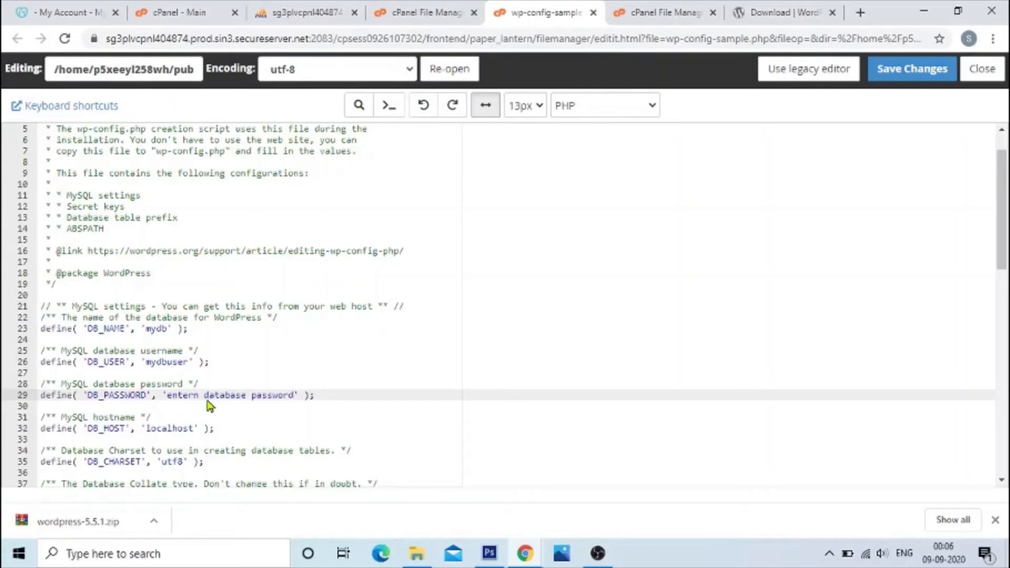
# Step: Replace the whole DB_PASSWORD value with the copied database user password
pyautogui.hotkey('shift', 'Left')
pyautogui.hotkey('shift', 'Left')
pyautogui.hotkey('shift', 'Left')
pyautogui.hotkey('shift', 'Left')
pyautogui.hotkey('shift', 'Left')
pyautogui.hotkey('shift', 'Left')
pyautogui.hotkey('shift', 'Left')
pyautogui.hotkey('shift', 'Left')
pyautogui.hotkey('shift', 'Left')
pyautogui.hotkey('shift', 'Left')
pyautogui.hotkey('shift', 'Left')
pyautogui.hotkey('shift', 'Left')
pyautogui.hotkey('shift', 'Left')
pyautogui.hotkey('shift', 'Left')
pyautogui.hotkey('shift', 'Left')
pyautogui.hotkey('shift', 'Left')
pyautogui.hotkey('shift', 'Left')
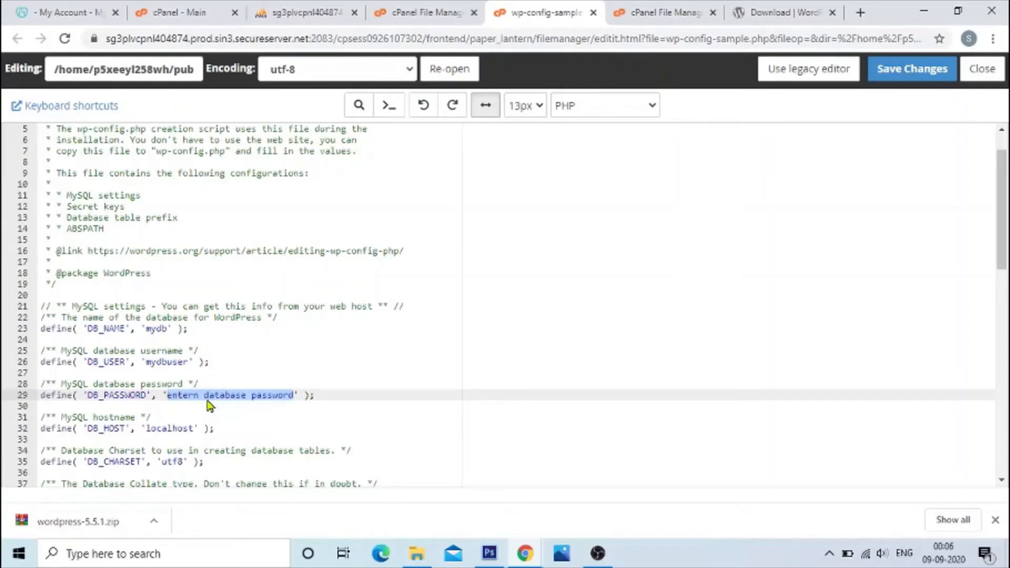
pyautogui.hotkey('ctrl', 'v')
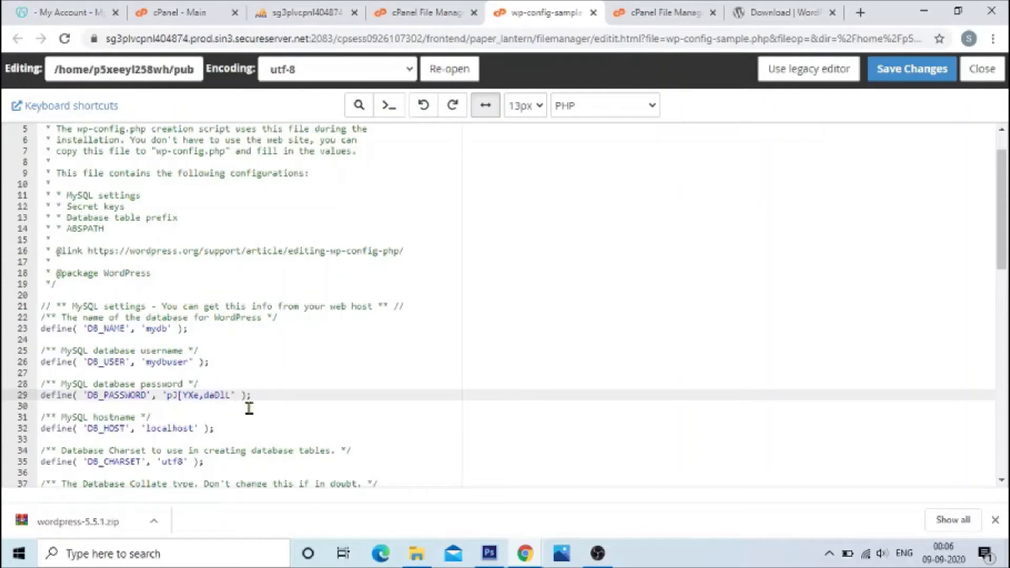
# Step: Check the localhost value in the DB_HOST line and save the changes to wp-config-sample.php
pyautogui.scroll(-1, 286, 408)
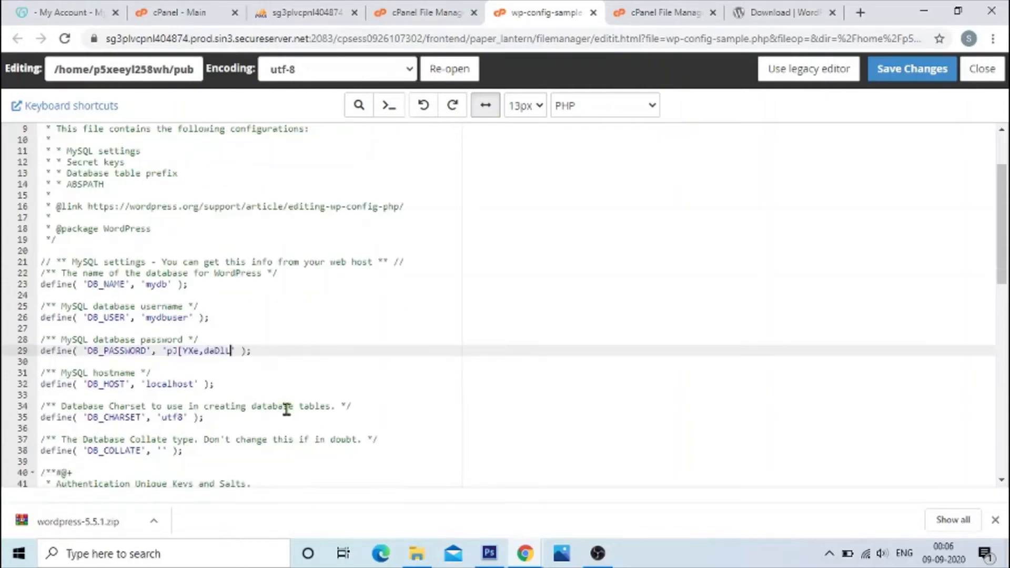
pyautogui.click(158, 384)
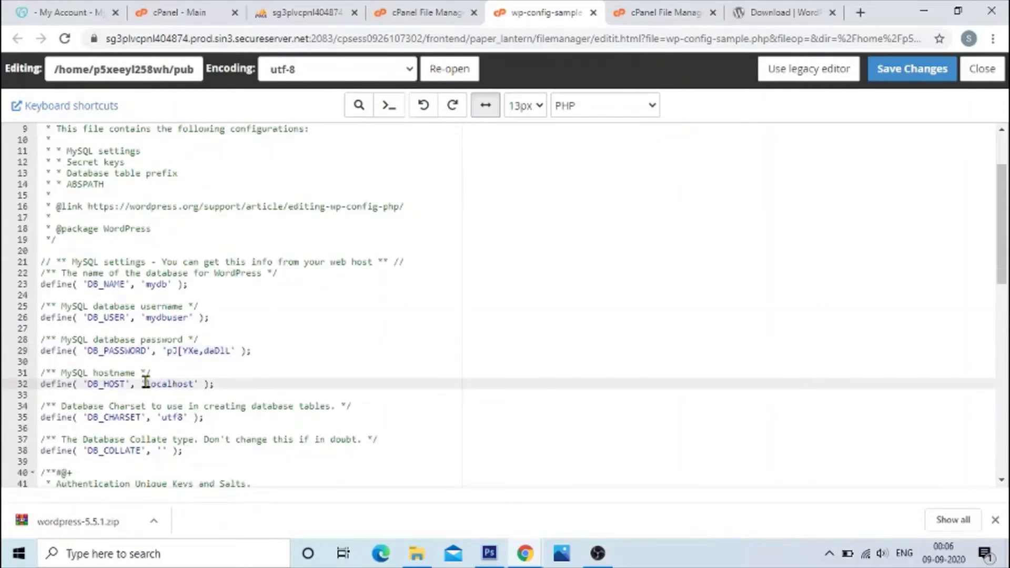
pyautogui.moveTo(147, 384); pyautogui.dragTo(195, 384)
pyautogui.scroll(3, 922, 152)
pyautogui.click(920, 70)
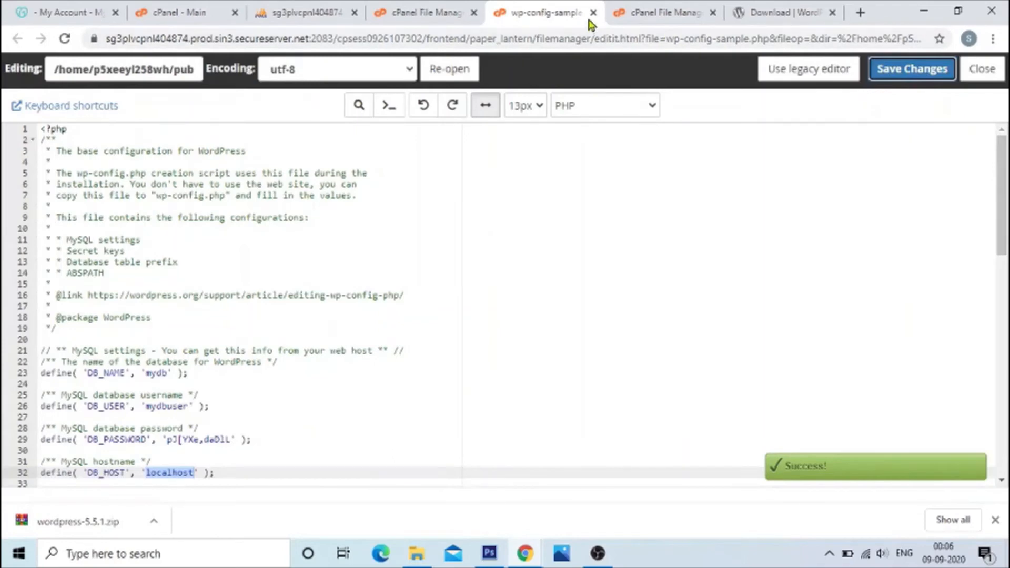
# Step: Close the wp-config-sample.php editor and the file upload page, and return to the public_html/home file list
pyautogui.click(593, 13)
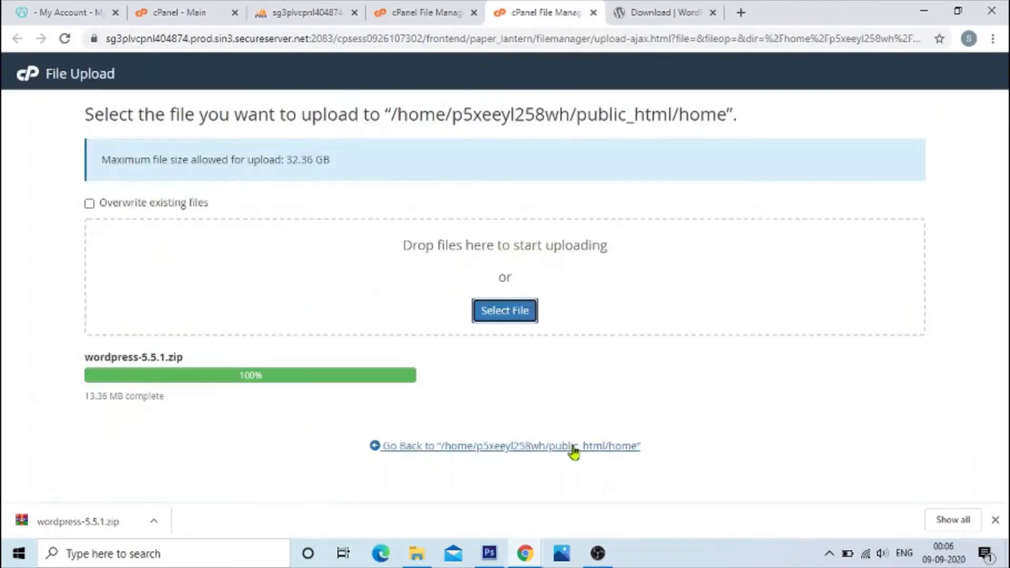
pyautogui.click(693, 12)
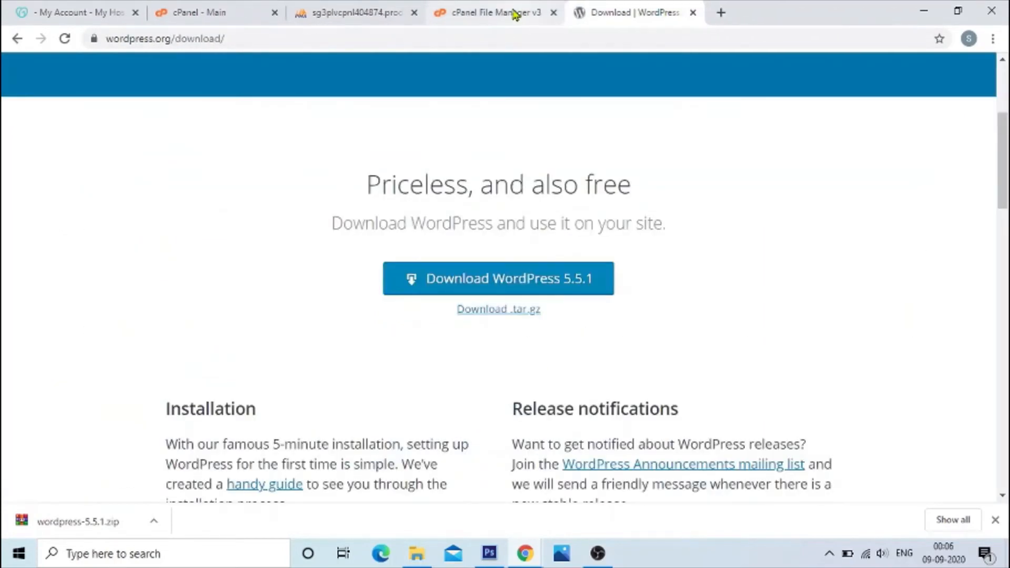
pyautogui.click(517, 13)
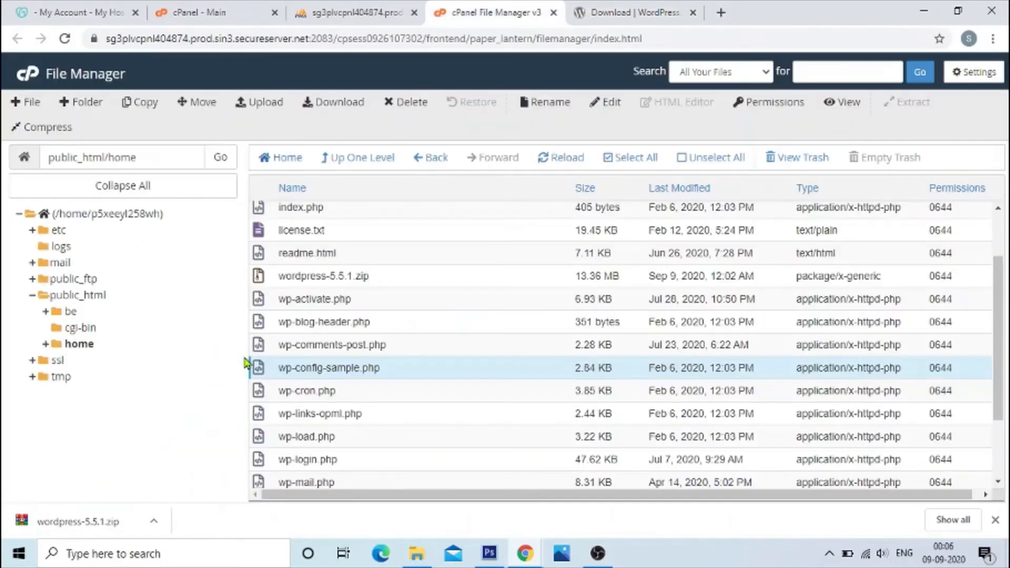
# Step: Rename wp-config-sample.php in public_html/home to wp-config.php
pyautogui.rightClick(277, 374)
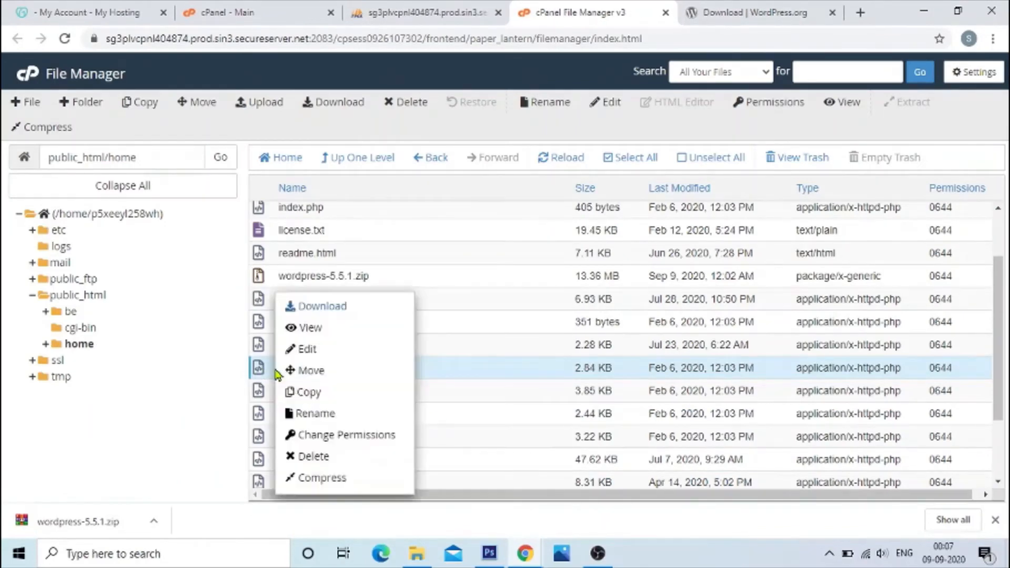
pyautogui.click(332, 415)
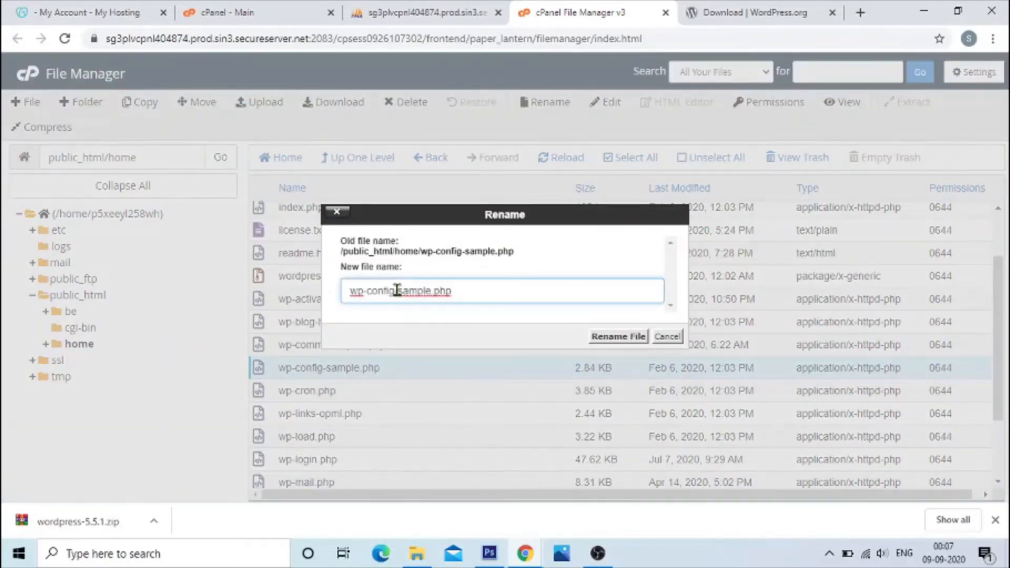
pyautogui.moveTo(398, 291); pyautogui.dragTo(432, 291)
pyautogui.press('BackSpace')
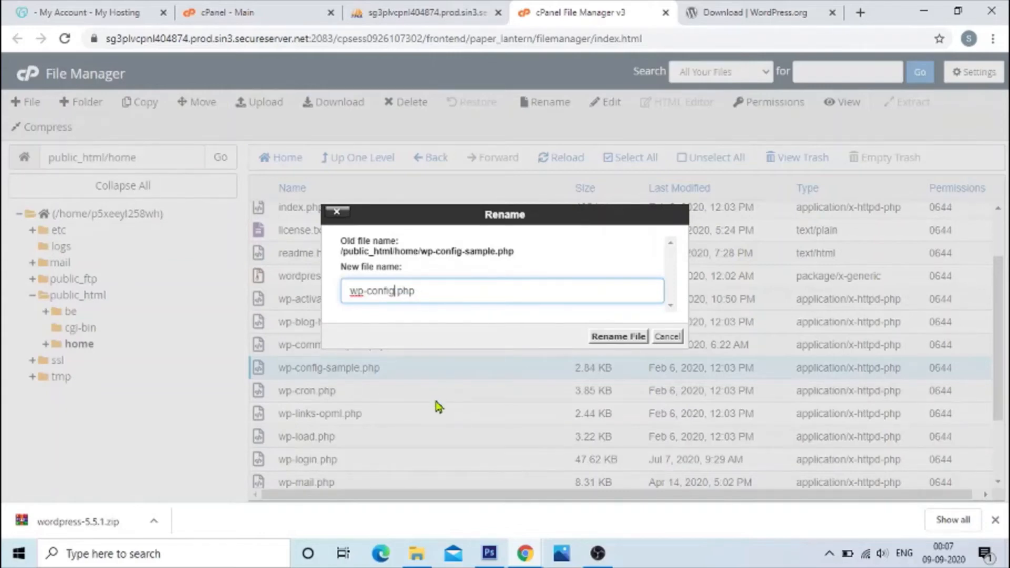
pyautogui.moveTo(433, 292); pyautogui.dragTo(351, 289)
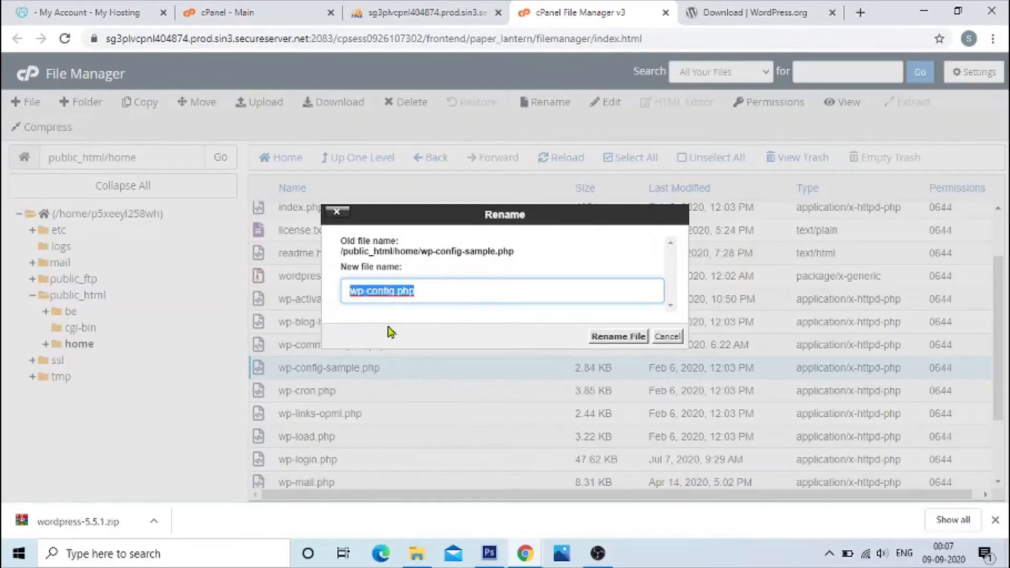
pyautogui.click(456, 296)
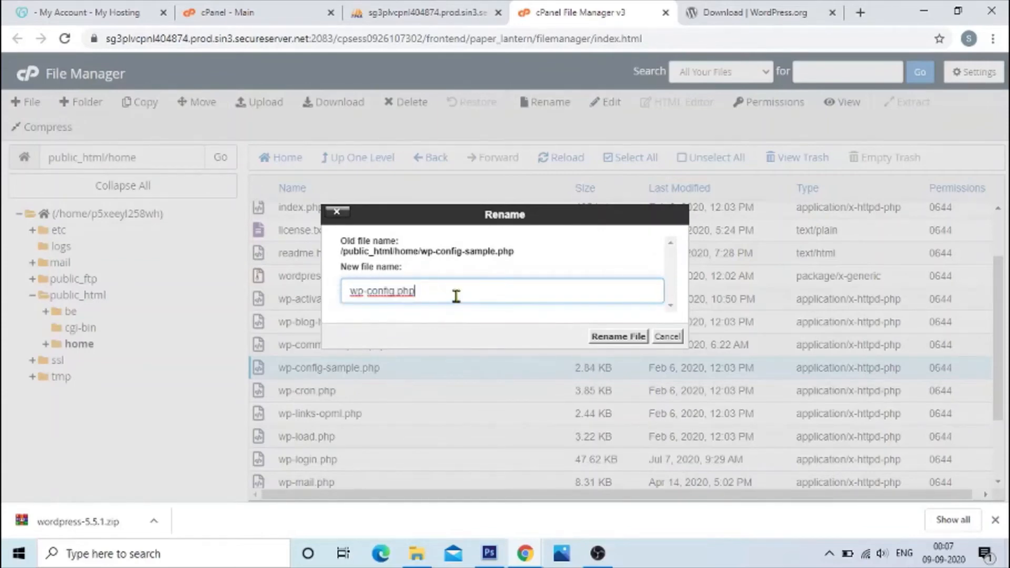
pyautogui.click(618, 339)
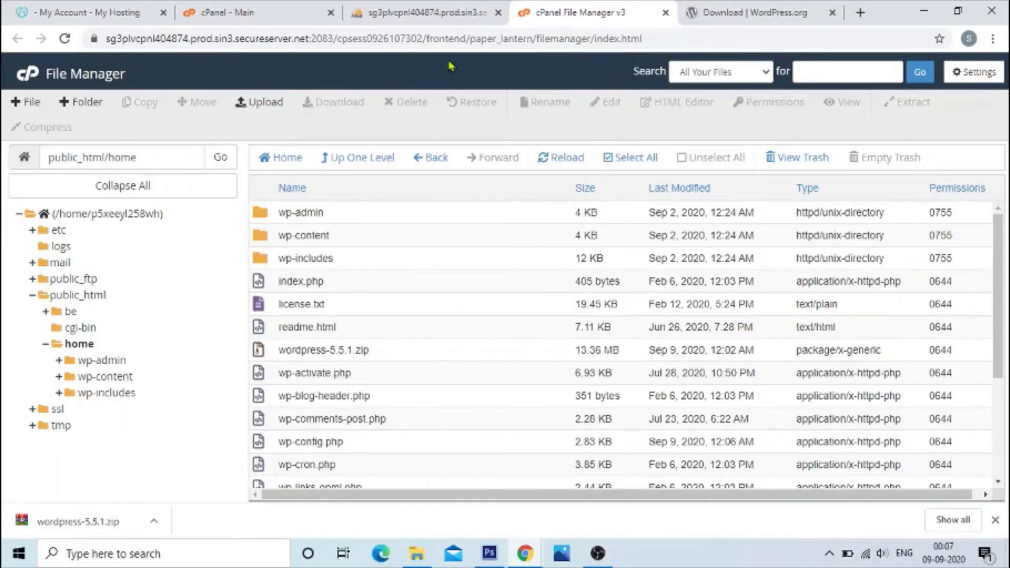
# Step: Check the table list of the mydb database in phpMyAdmin and return to File Manager
pyautogui.click(410, 13)
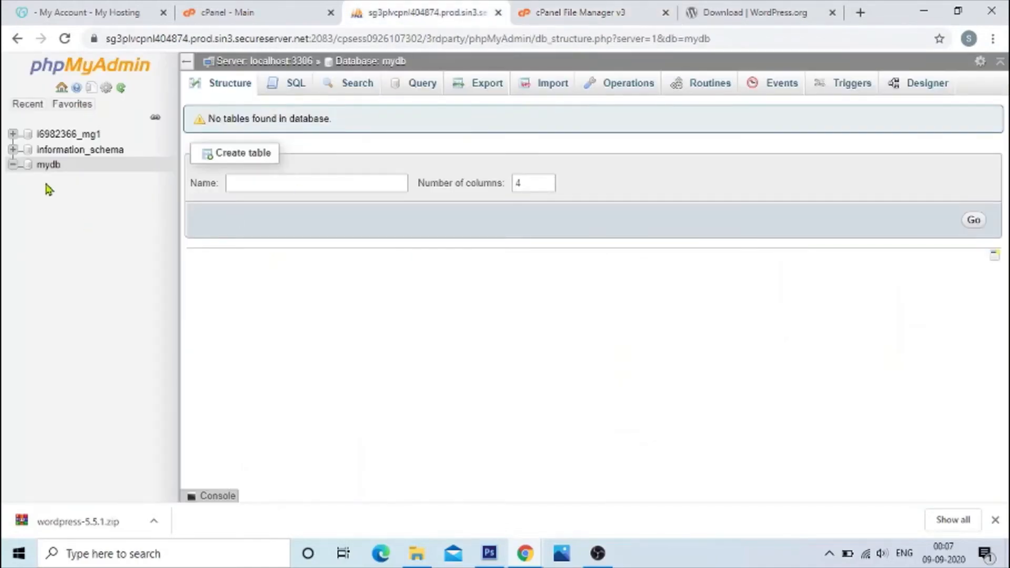
pyautogui.click(47, 165)
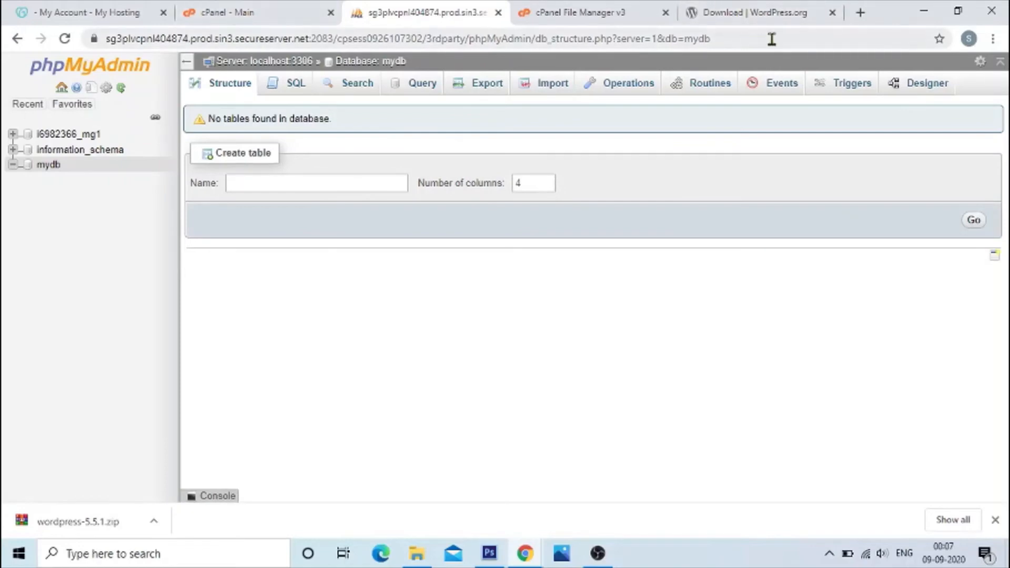
pyautogui.click(566, 24)
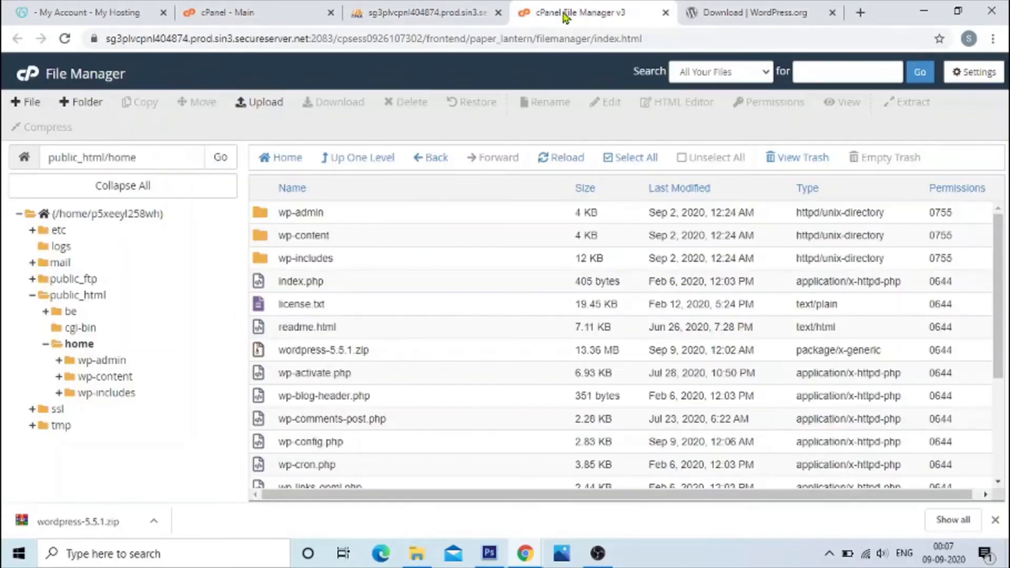
# Step: Load okayqatar.com/home in a new browser tab and dismiss the downloads bar
pyautogui.click(742, 15)
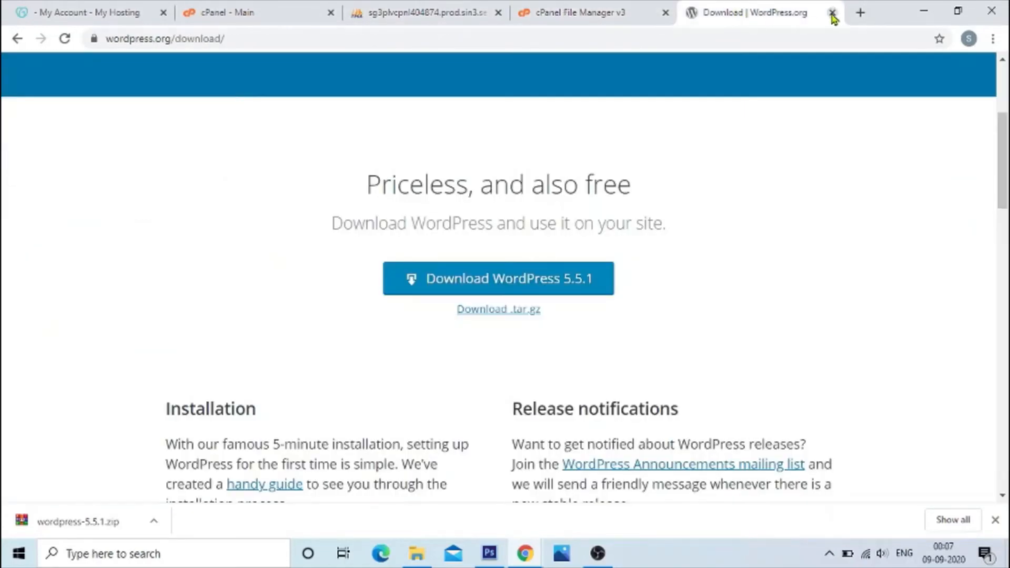
pyautogui.click(859, 15)
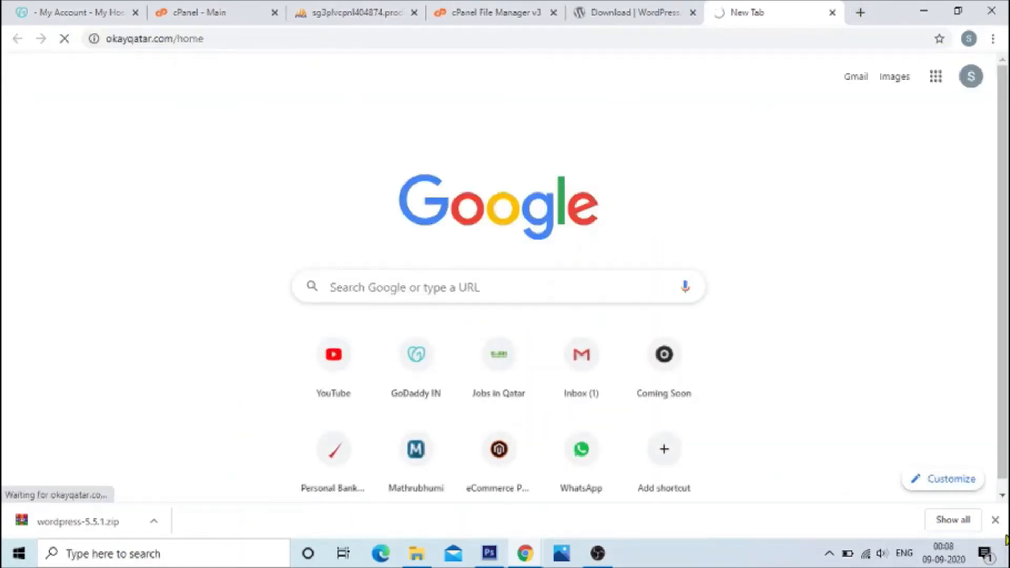
pyautogui.click(995, 520)
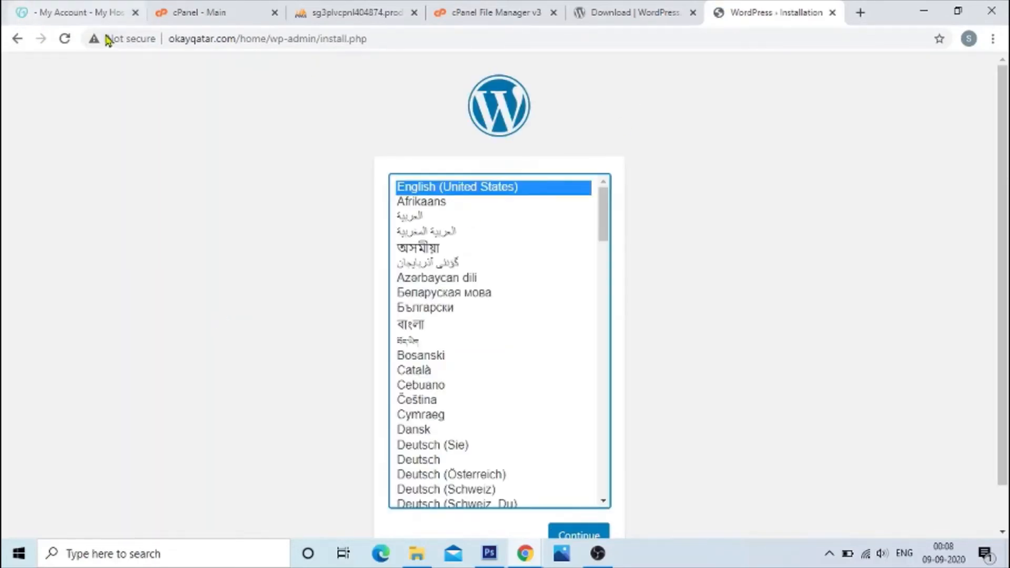
# Step: Check the installer's web address and continue the WordPress installation with English (United States) as the language
pyautogui.moveTo(171, 41); pyautogui.dragTo(372, 45)
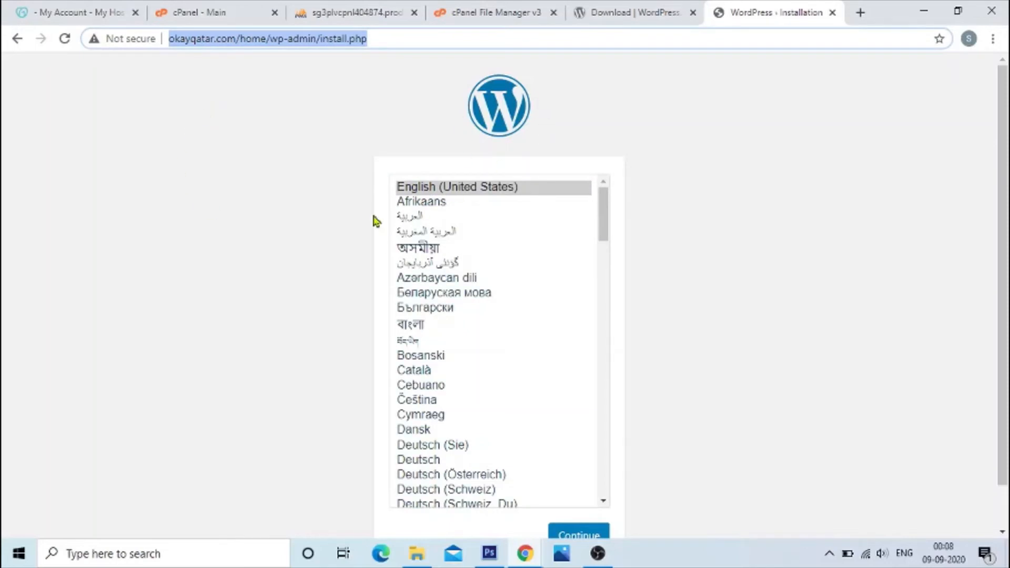
pyautogui.scroll(-1, 264, 293)
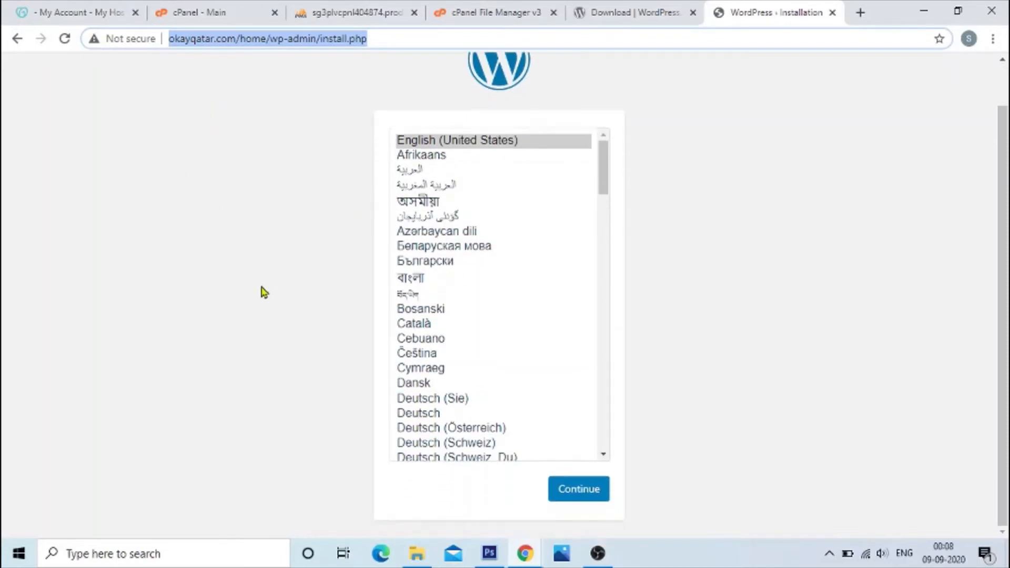
pyautogui.click(581, 489)
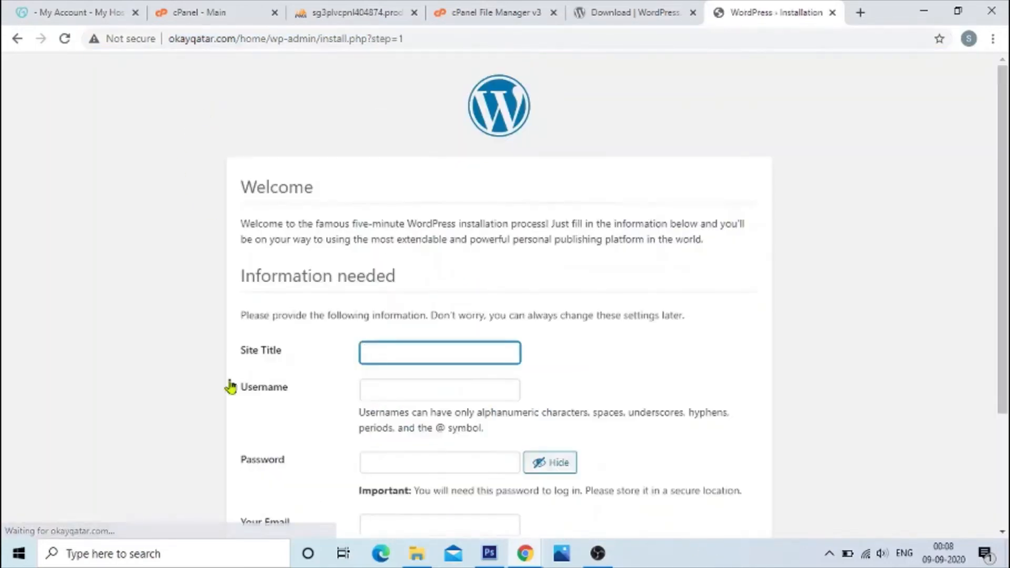
# Step: Enter "online learning academy" as the site title in the WordPress installation form
pyautogui.scroll(-3, 288, 318)
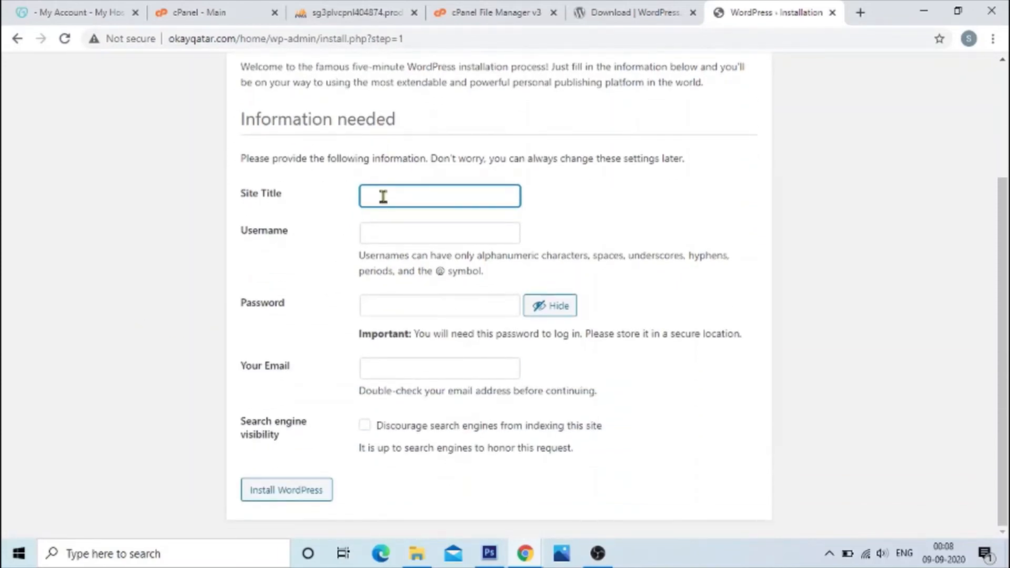
pyautogui.write('online')
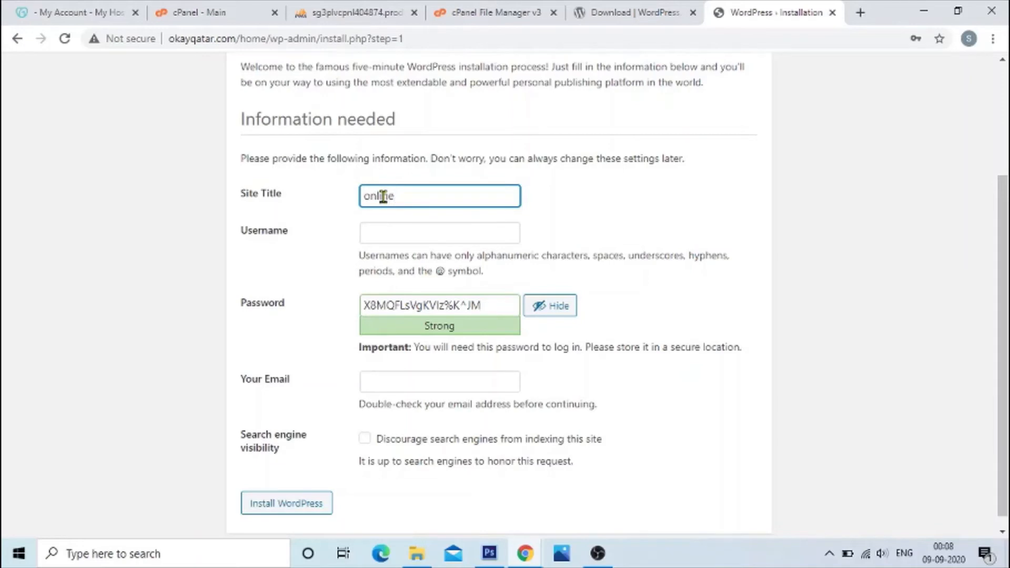
pyautogui.write(' learniong academy')
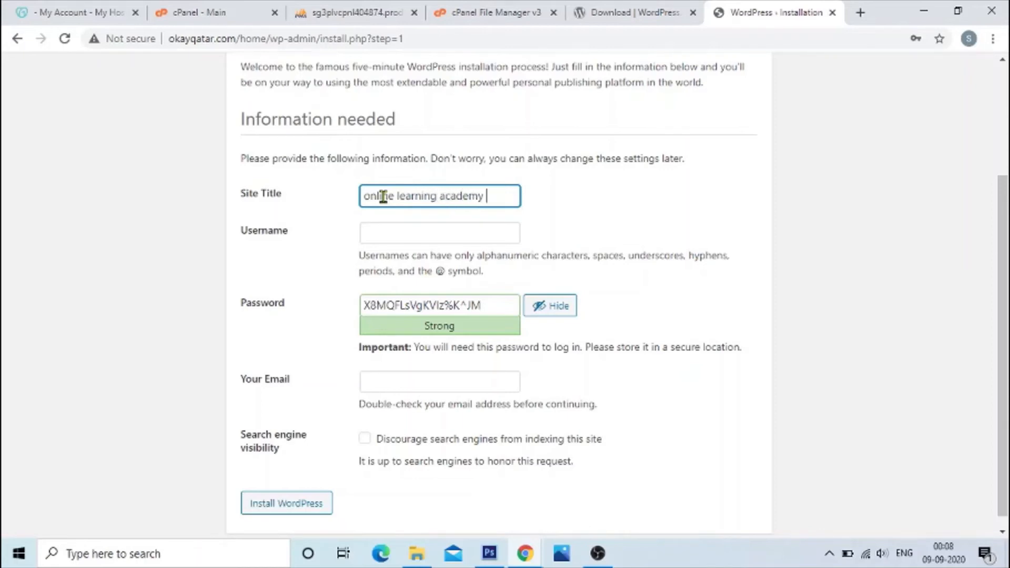
# Step: Set the username to siteadmin, replace the generated password with the chosen administrator password, and hide it
pyautogui.click(410, 236)
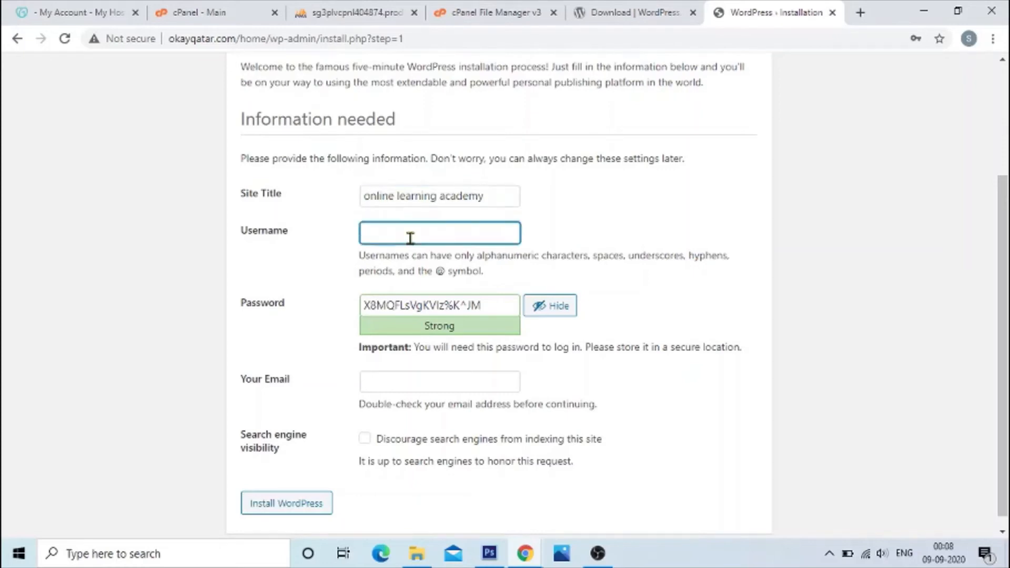
pyautogui.write('siteadmin')
pyautogui.moveTo(477, 306); pyautogui.dragTo(299, 307)
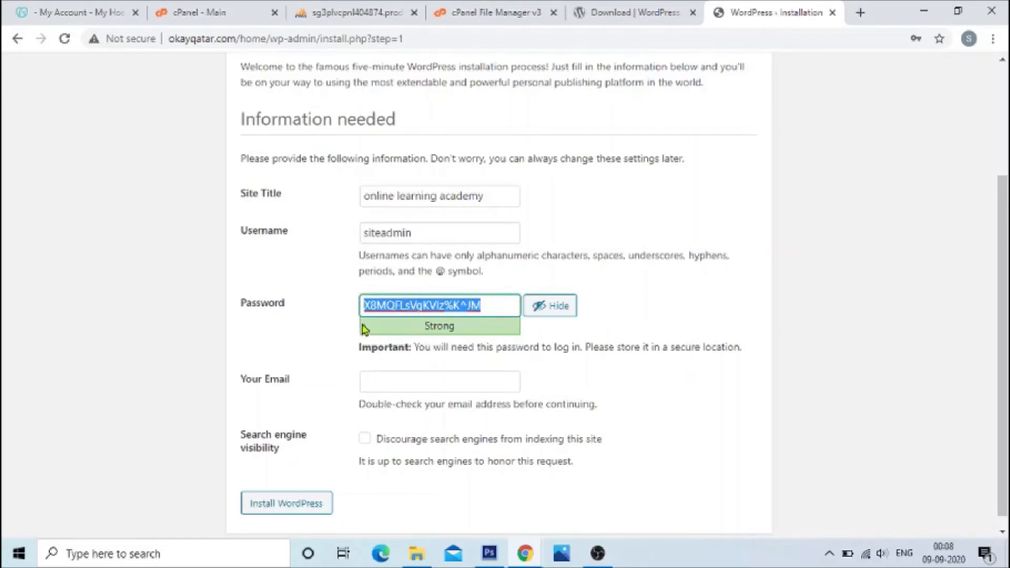
pyautogui.click(562, 309)
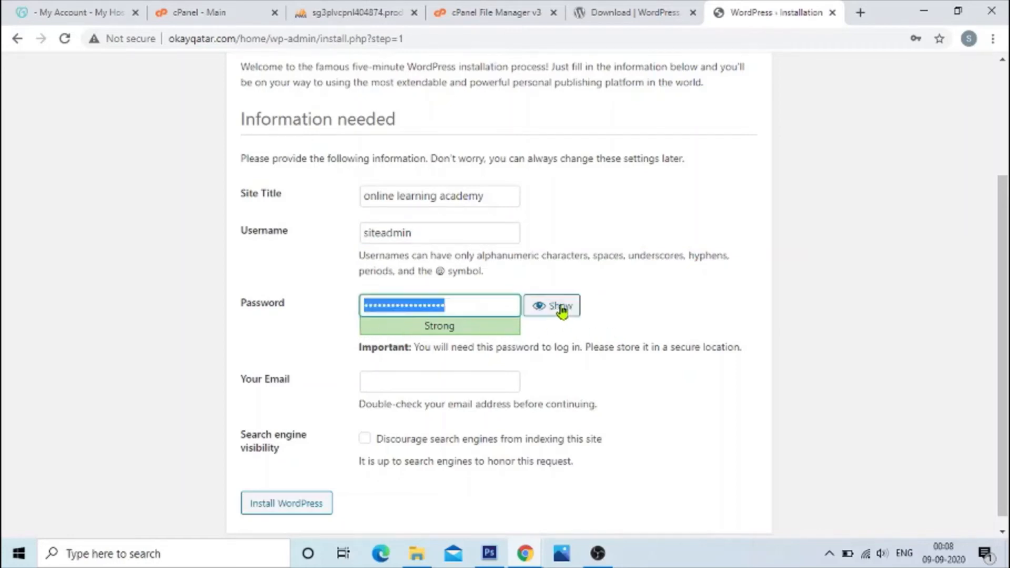
pyautogui.click(411, 383)
pyautogui.hotkey('ctrl', 'v')
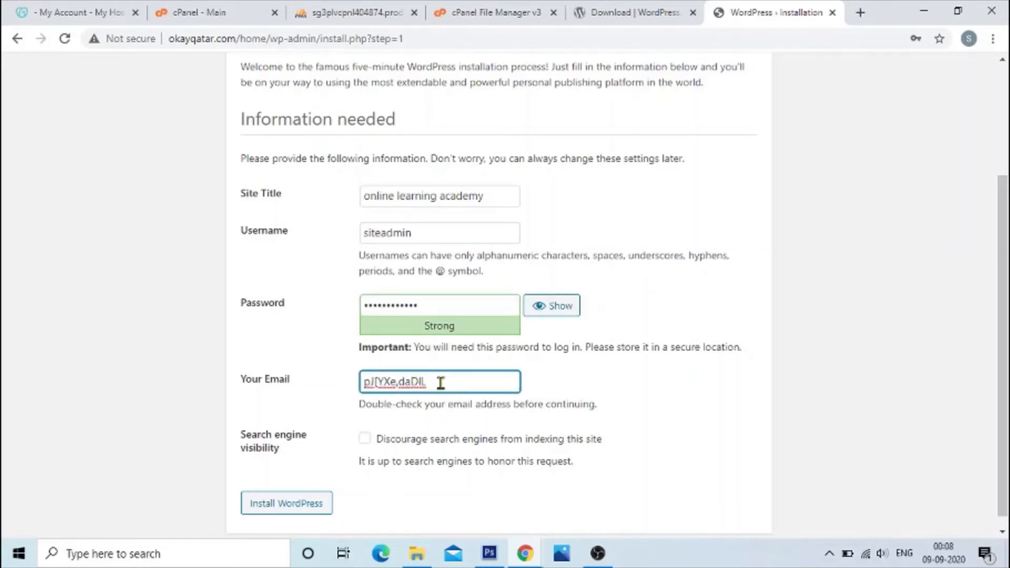
pyautogui.hotkey('ctrl', 'a')
pyautogui.press('BackSpace')
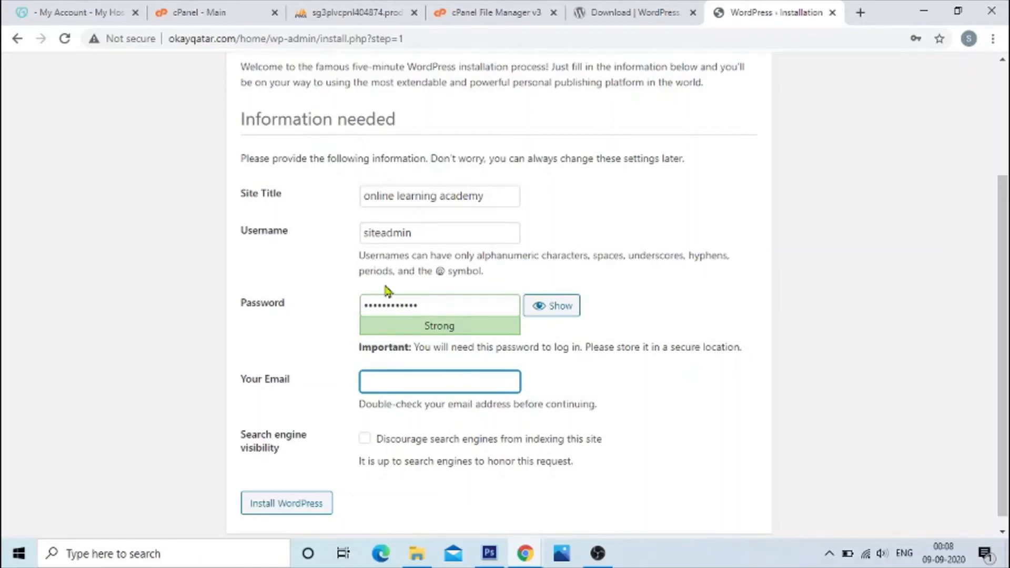
# Step: Read the allowed username characters and fill in the administrator's email address
pyautogui.moveTo(365, 256); pyautogui.dragTo(667, 261)
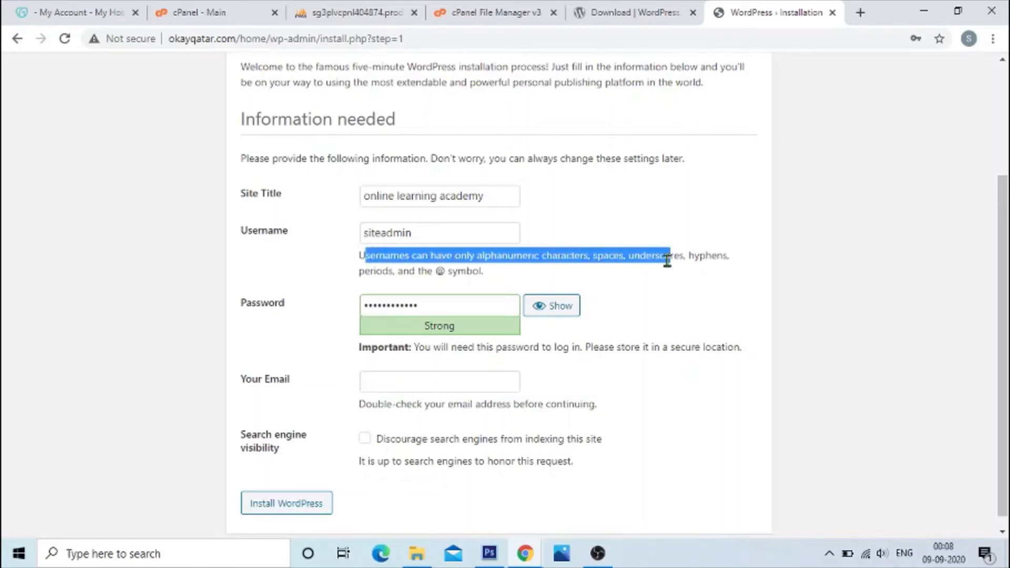
pyautogui.click(662, 290)
pyautogui.click(383, 385)
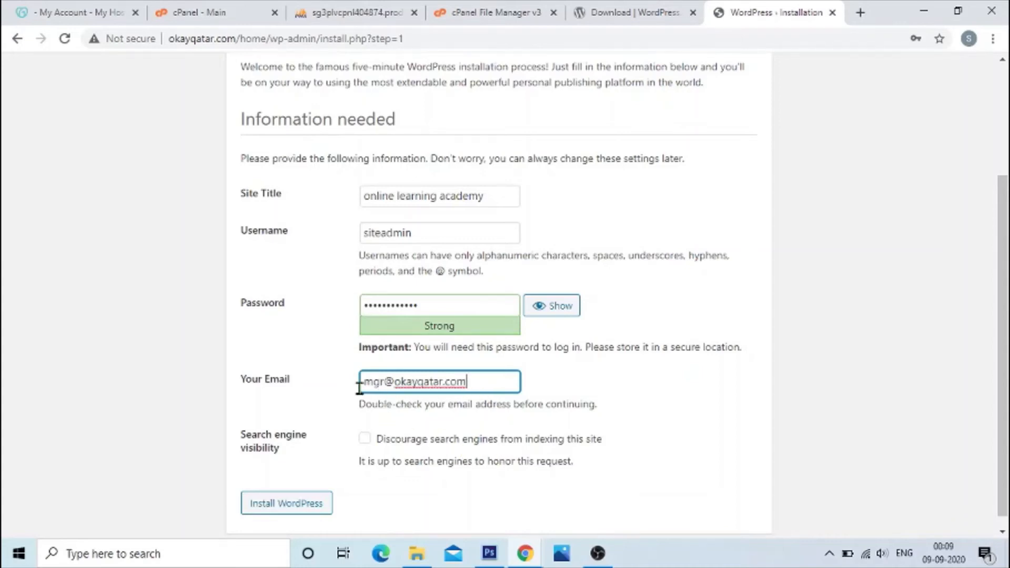
pyautogui.moveTo(364, 384); pyautogui.dragTo(465, 384)
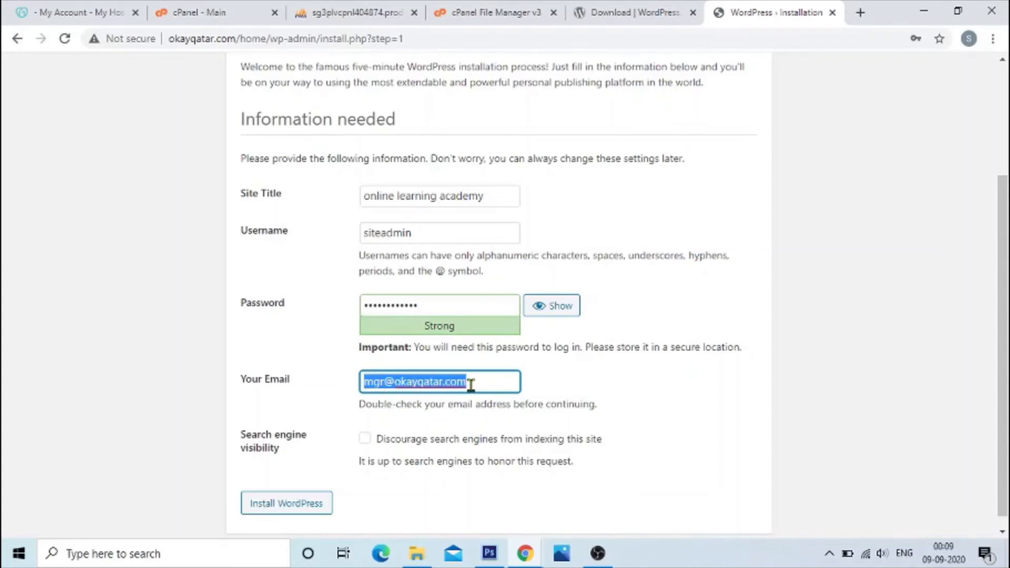
# Step: Install WordPress with the entered details and decline the browser's offer to save the password
pyautogui.scroll(-1, 471, 385)
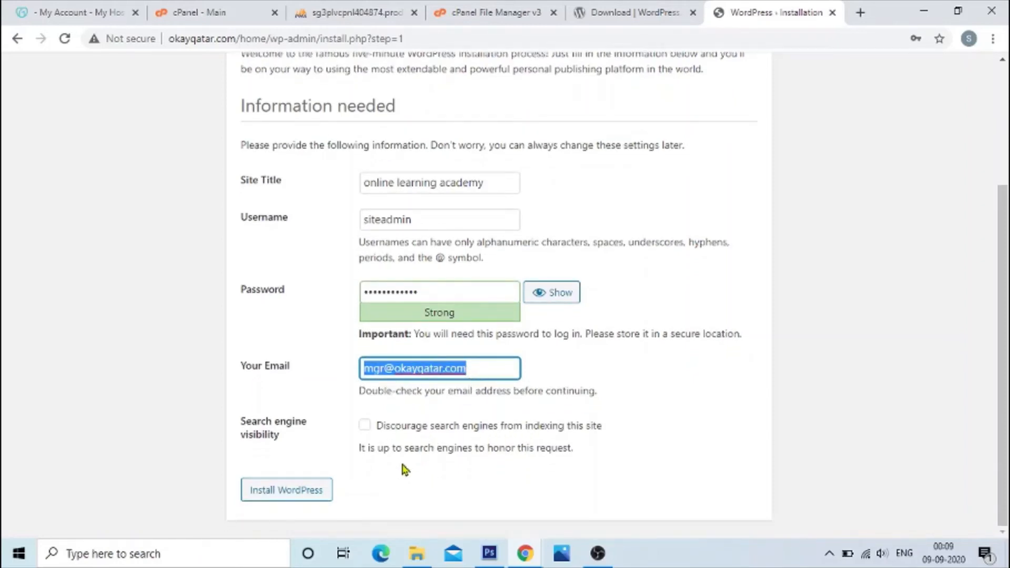
pyautogui.click(296, 491)
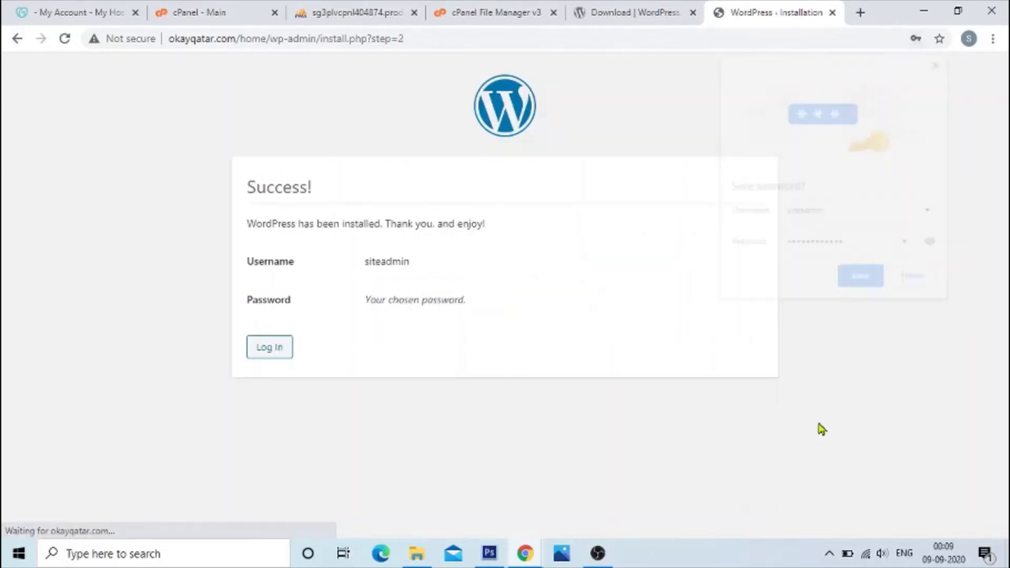
pyautogui.click(913, 290)
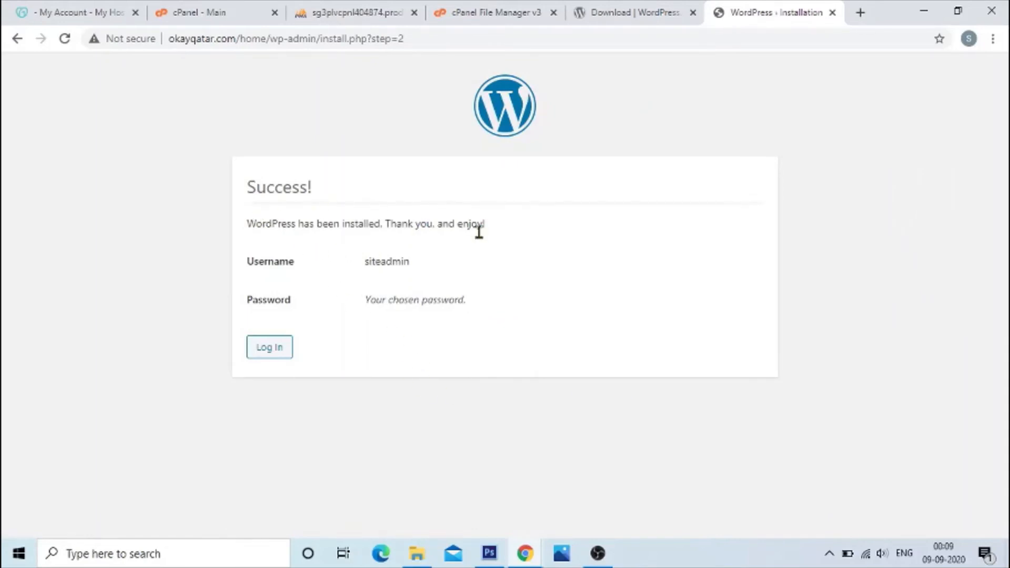
# Step: Log in to the new WordPress site as siteadmin with the administrator password
pyautogui.click(273, 350)
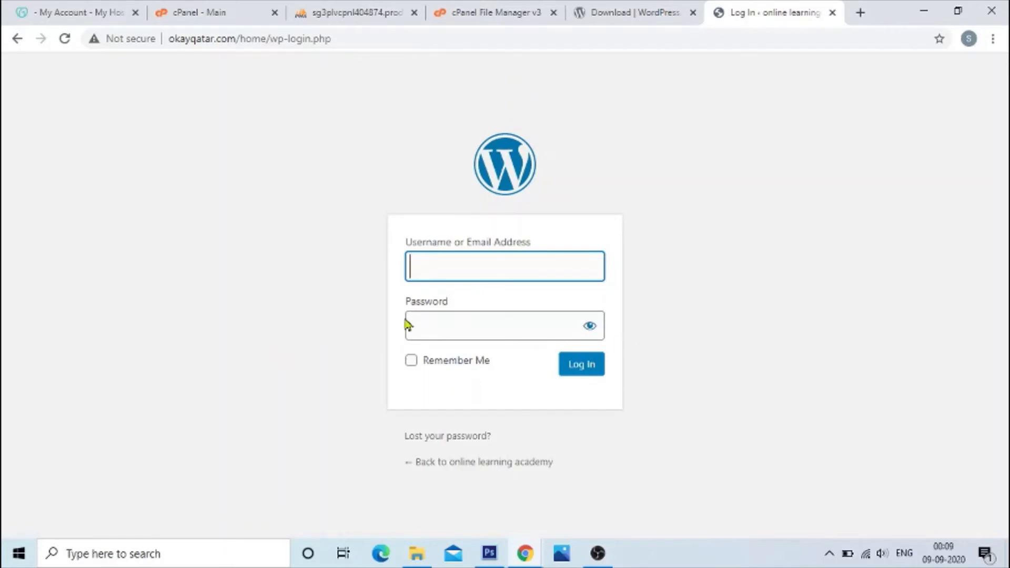
pyautogui.click(449, 265)
pyautogui.click(449, 325)
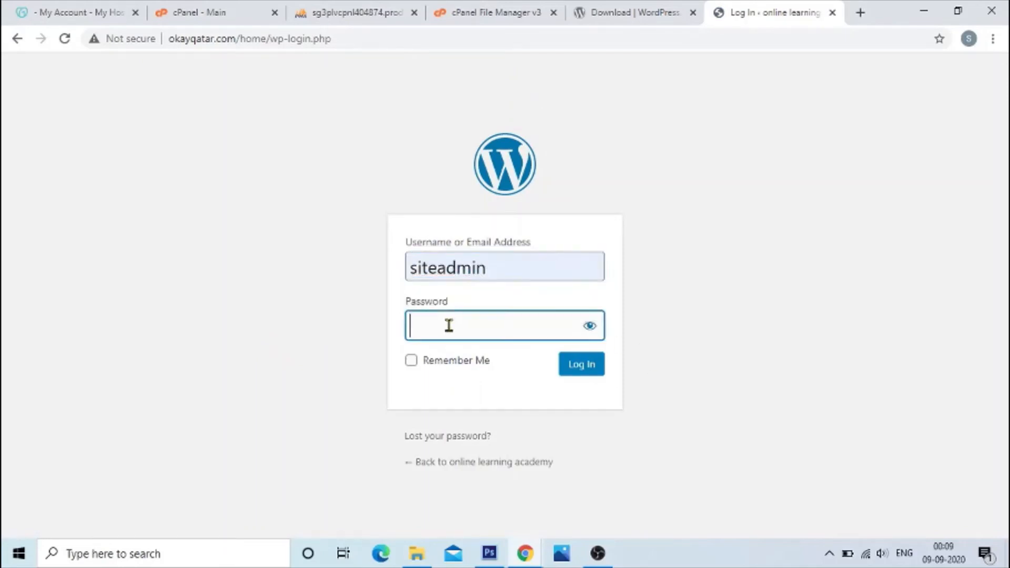
pyautogui.write('••••••••••••')
pyautogui.click(583, 370)
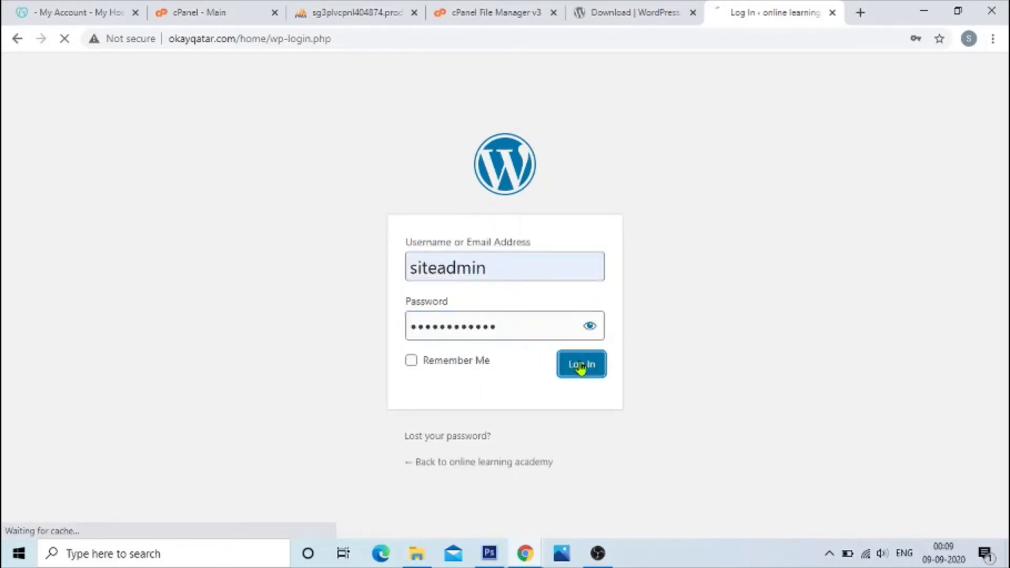
pyautogui.moveTo(138, 103); pyautogui.dragTo(288, 121)
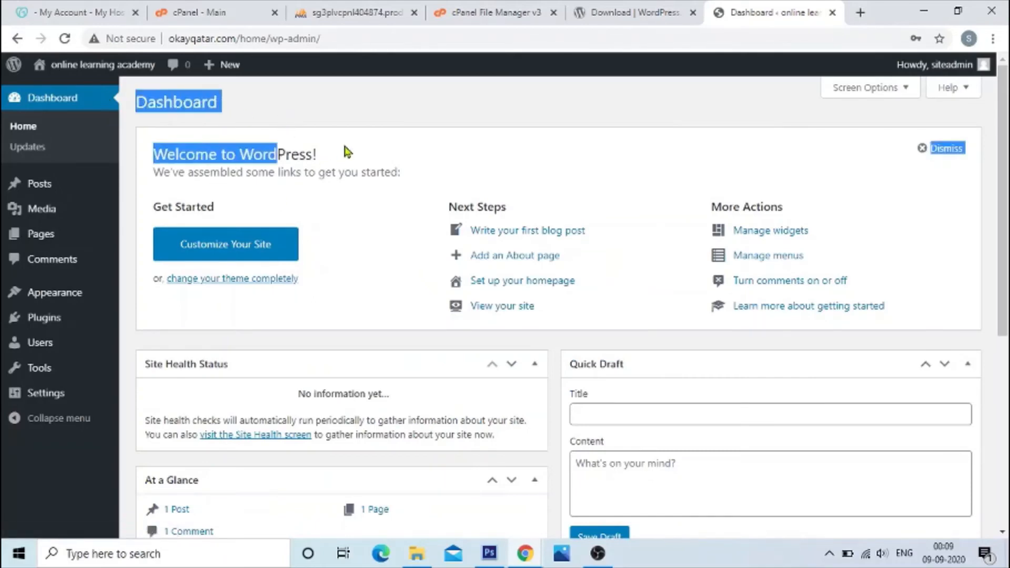
pyautogui.click(361, 113)
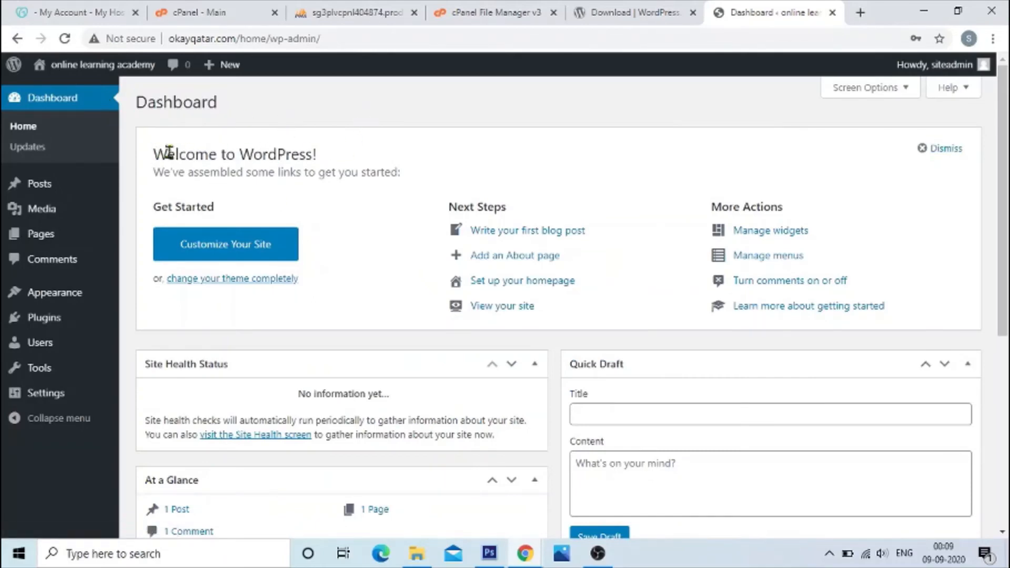
pyautogui.moveTo(169, 152); pyautogui.dragTo(361, 168)
pyautogui.click(379, 154)
# Step: Open okayqatar.com/home in a new incognito window
pyautogui.click(993, 39)
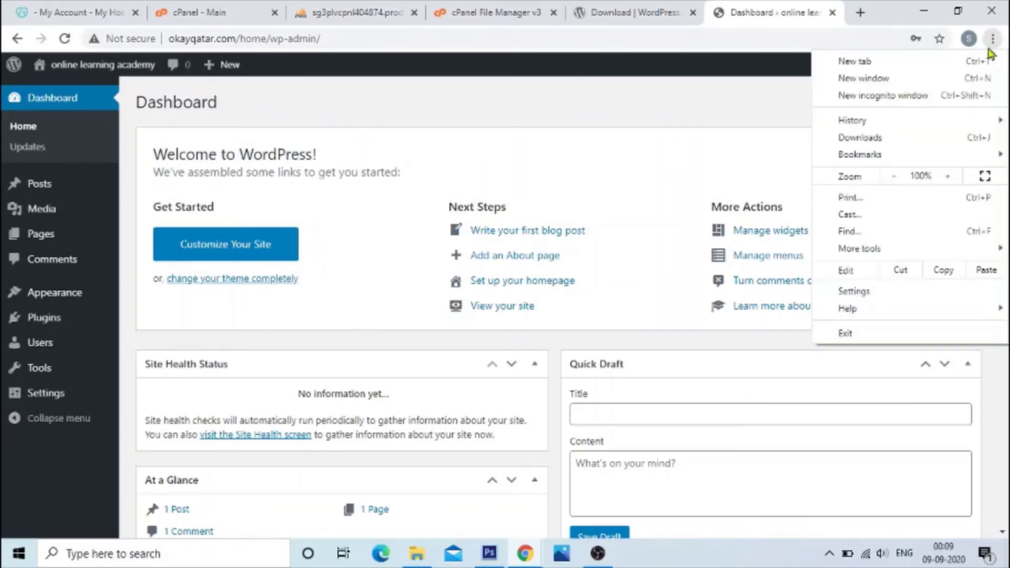
pyautogui.click(943, 95)
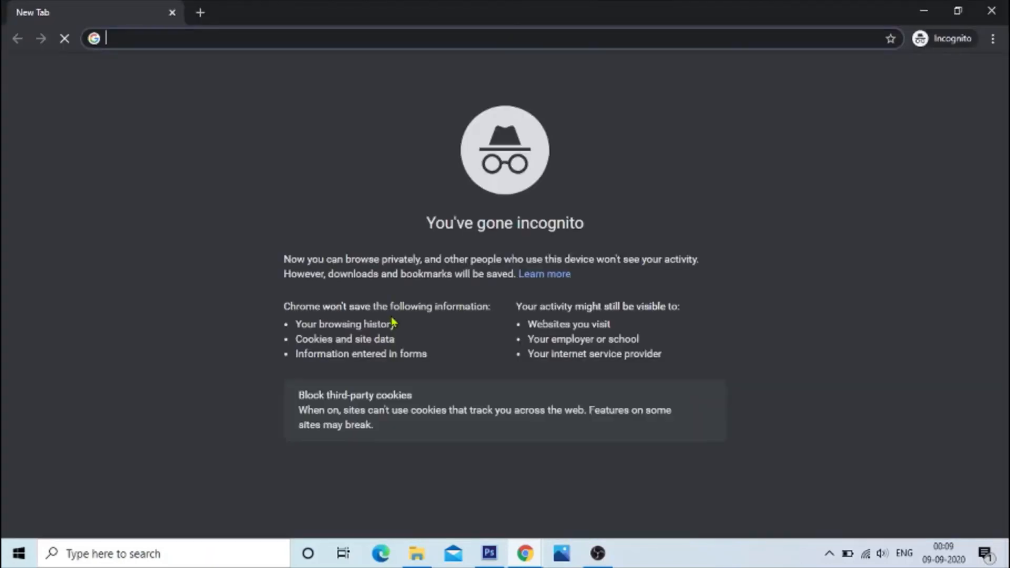
pyautogui.write('okayqatar.com/home')
pyautogui.press('Return')
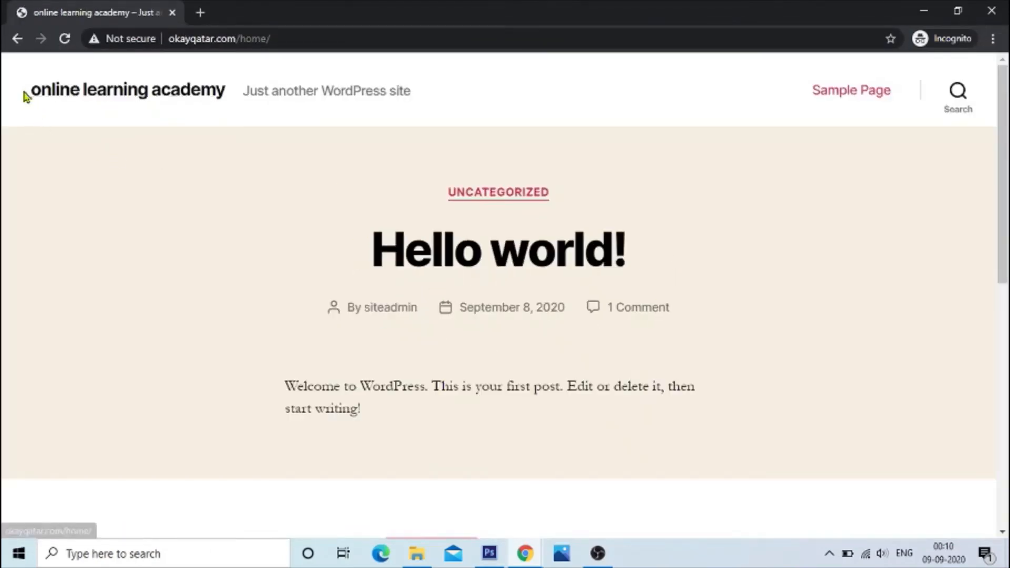
# Step: Look over the site's public home page from header to footer and return to the WordPress dashboard window
pyautogui.moveTo(27, 92); pyautogui.dragTo(296, 120)
pyautogui.click(435, 102)
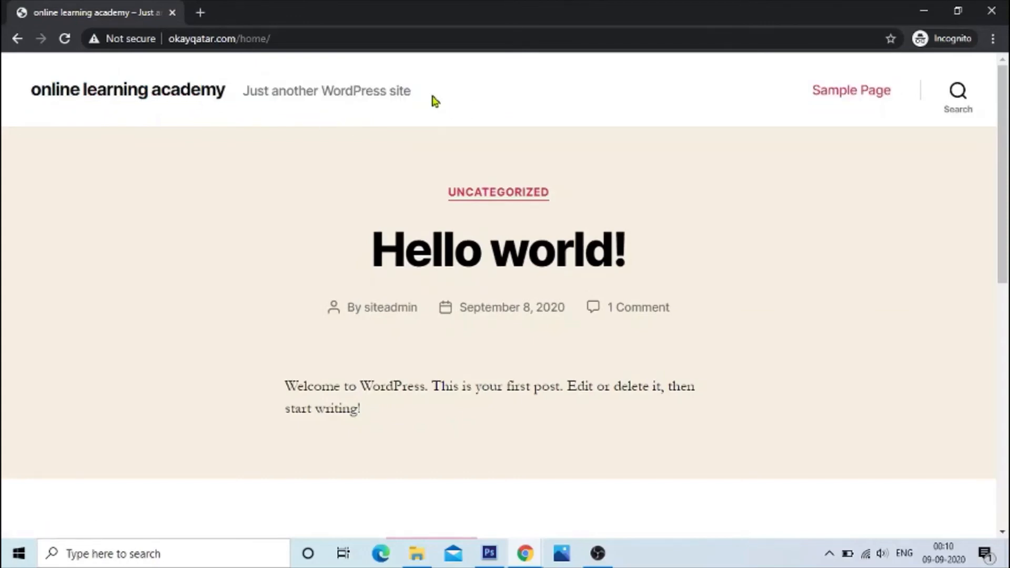
pyautogui.press('End')
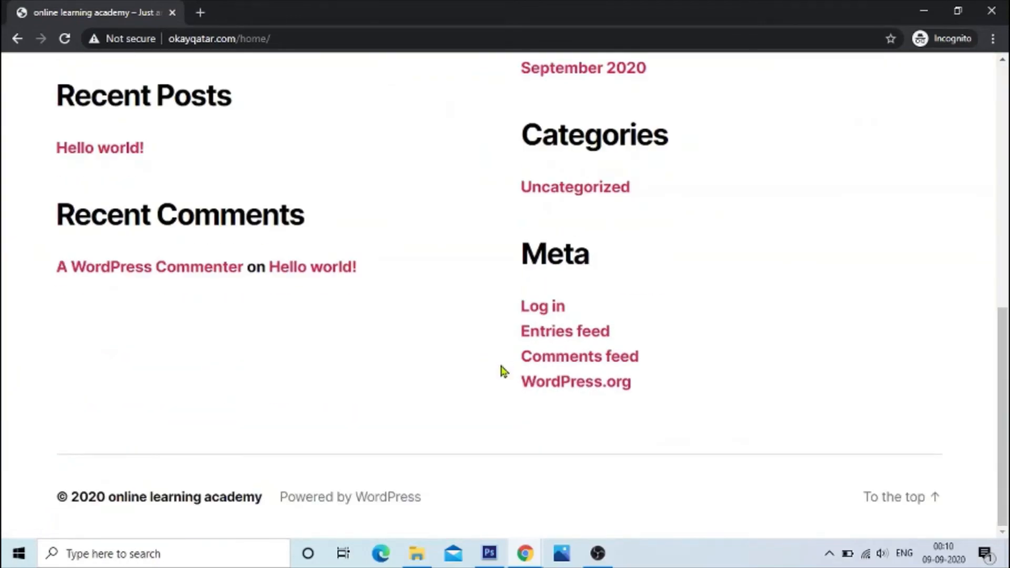
pyautogui.press('Home')
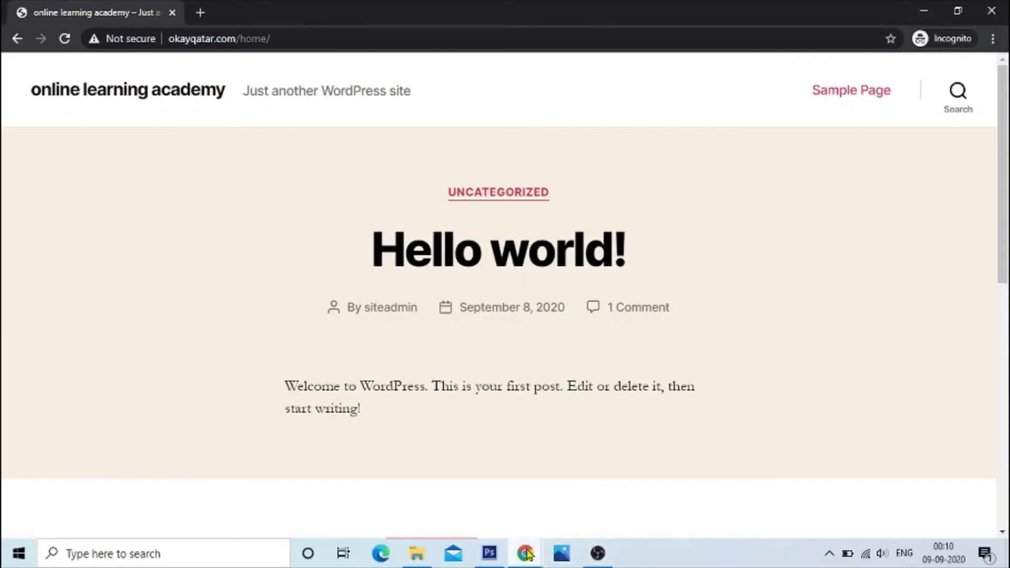
pyautogui.moveTo(525, 554)
pyautogui.click(505, 522)
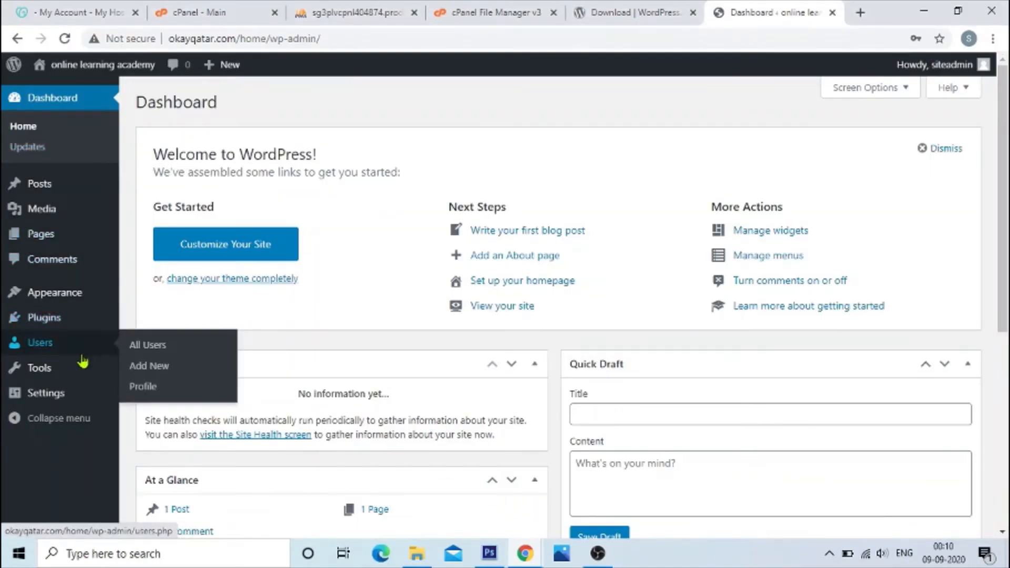
# Step: Browse the featured themes available to add, then install and activate the Hexagon theme
pyautogui.moveTo(57, 299)
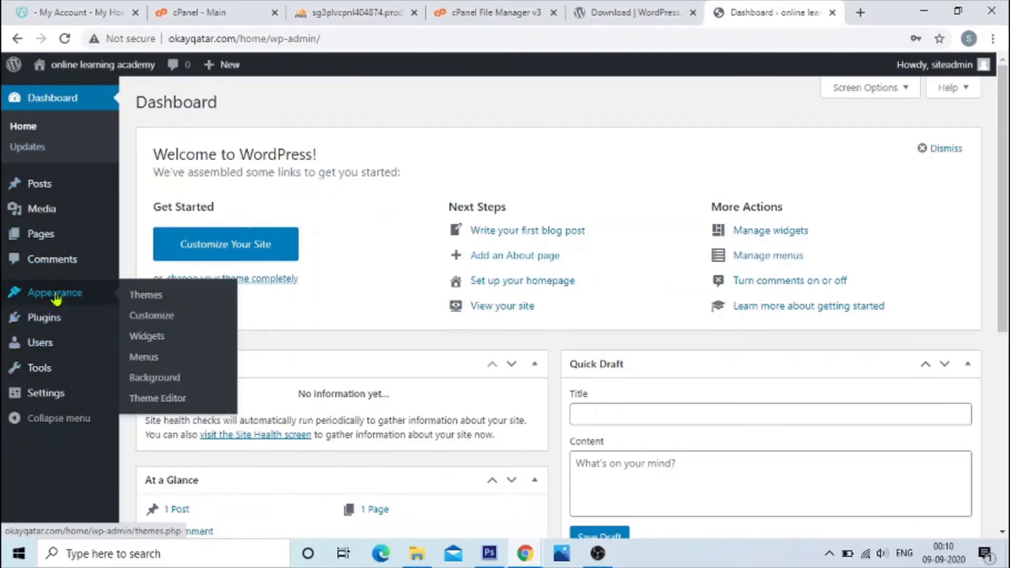
pyautogui.click(146, 296)
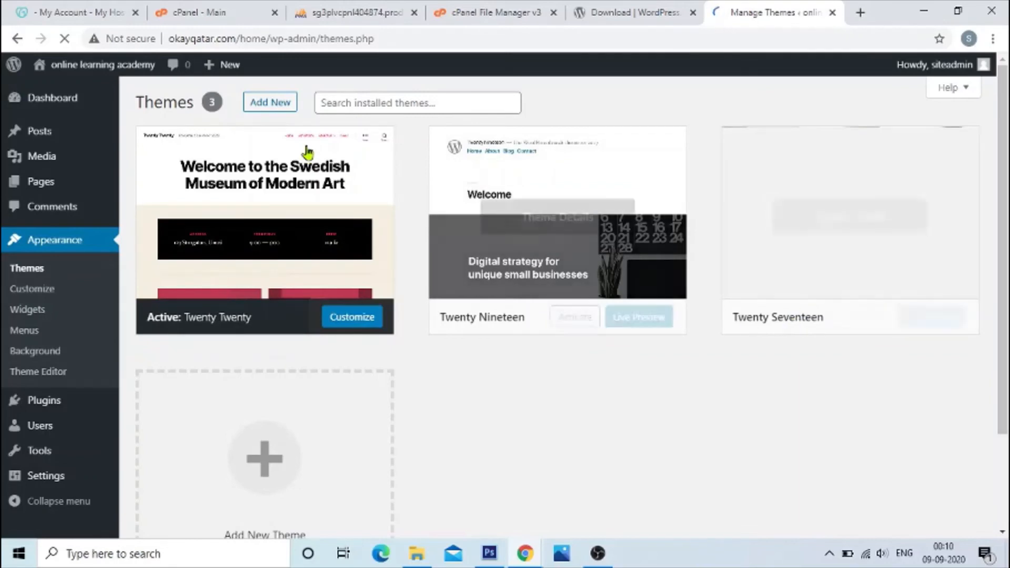
pyautogui.click(263, 105)
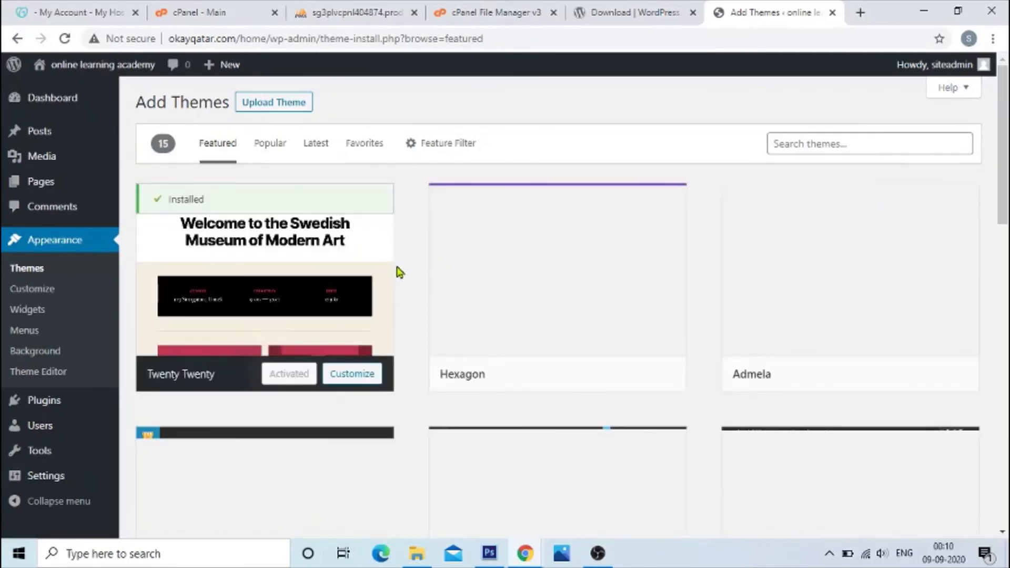
pyautogui.moveTo(361, 225)
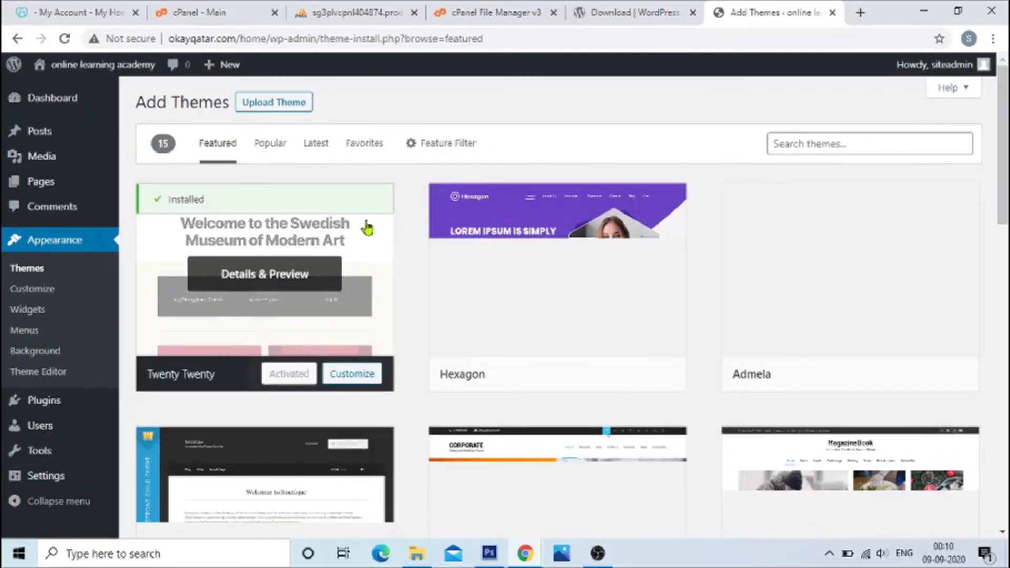
pyautogui.scroll(-5, 372, 228)
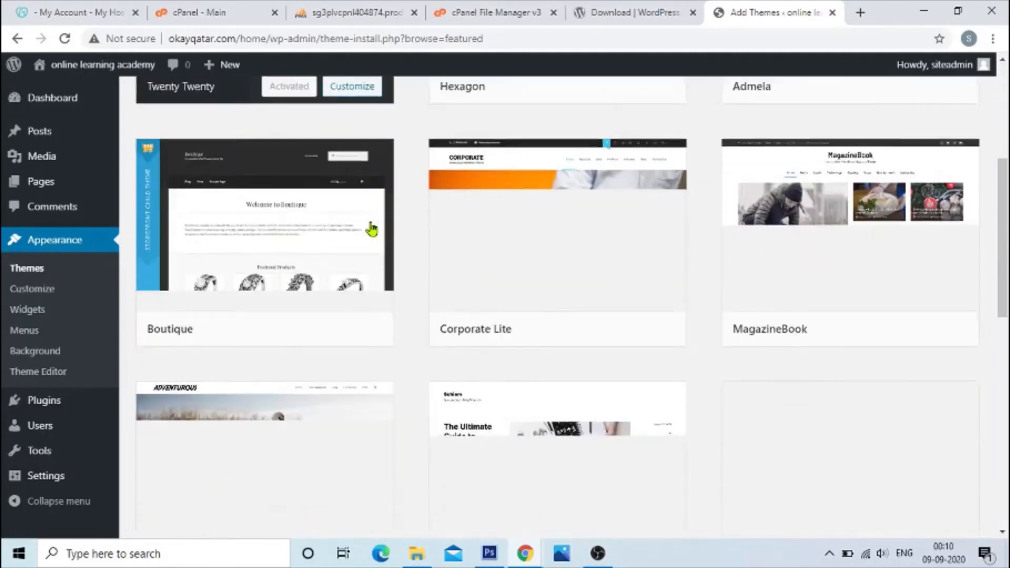
pyautogui.scroll(5, 635, 264)
pyautogui.moveTo(539, 347)
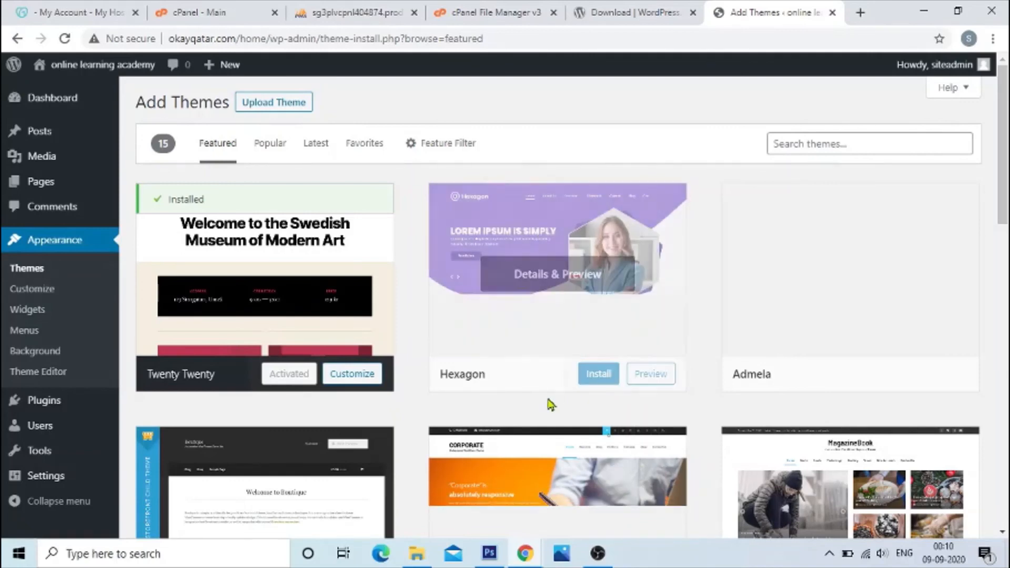
pyautogui.click(593, 372)
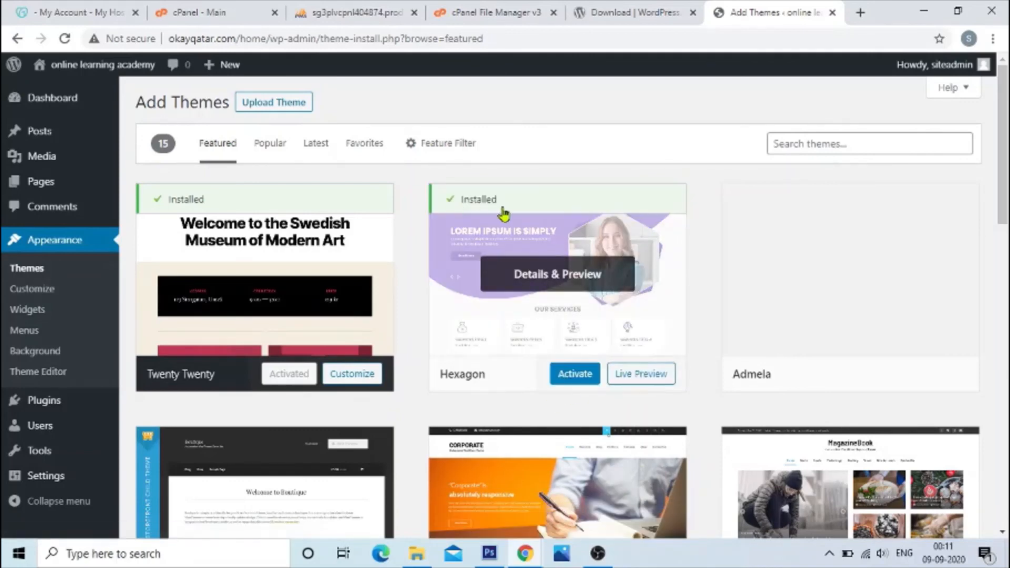
pyautogui.click(560, 377)
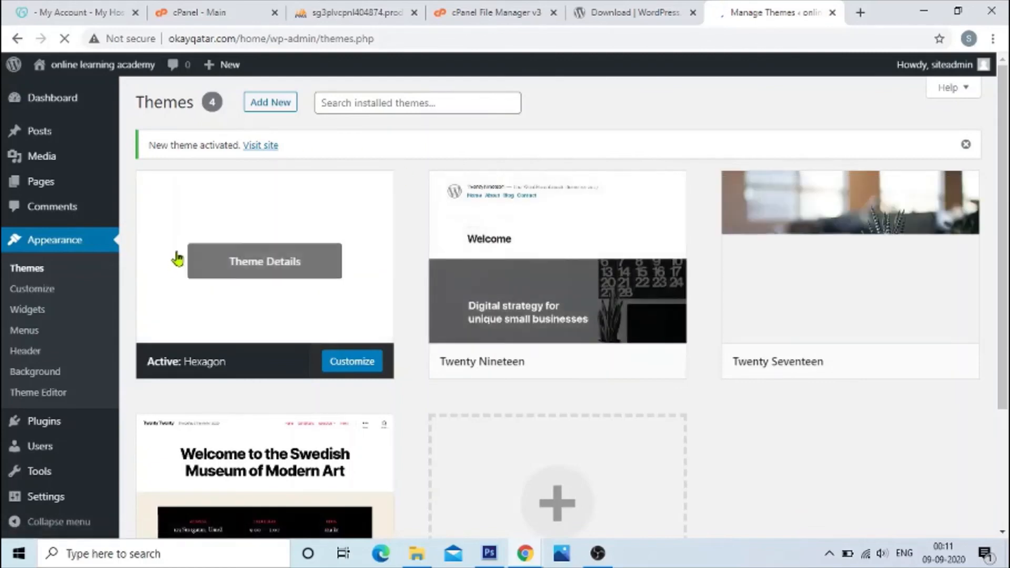
# Step: Look over the installed themes and the appearance options, and open the Hexagon theme for customizing
pyautogui.scroll(-1, 187, 287)
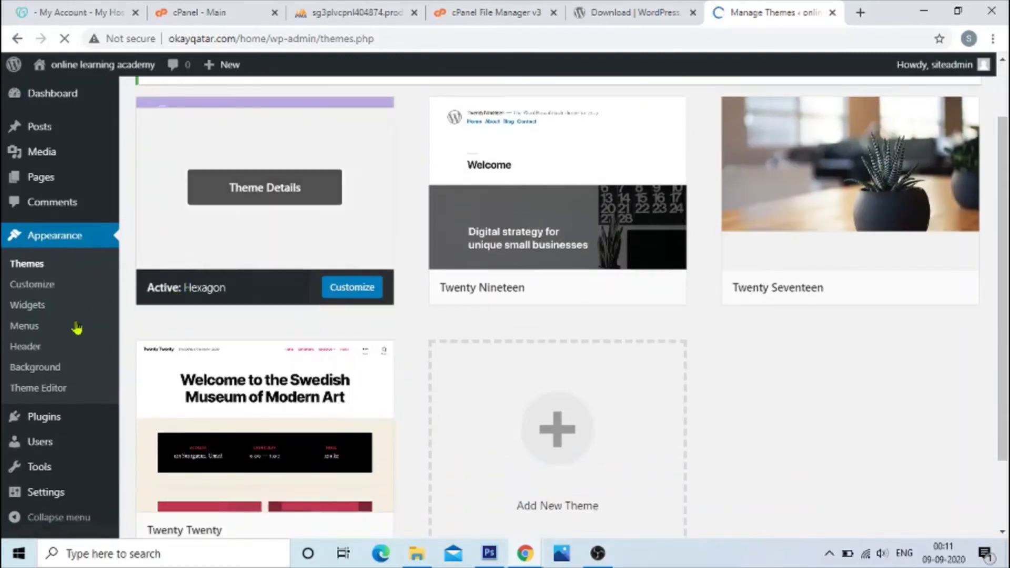
pyautogui.scroll(-1, 74, 410)
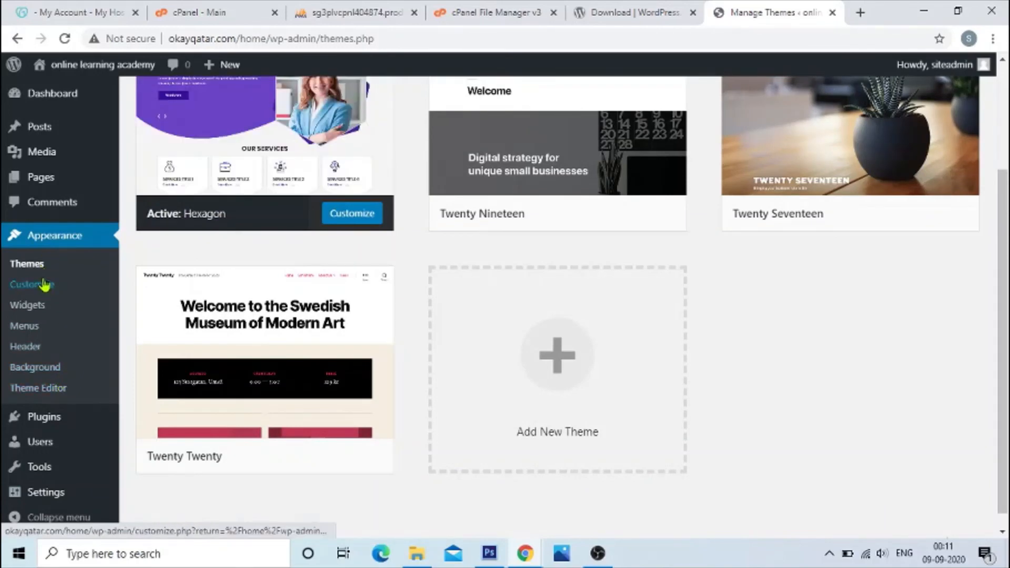
pyautogui.scroll(-2, 58, 426)
pyautogui.scroll(4, 68, 461)
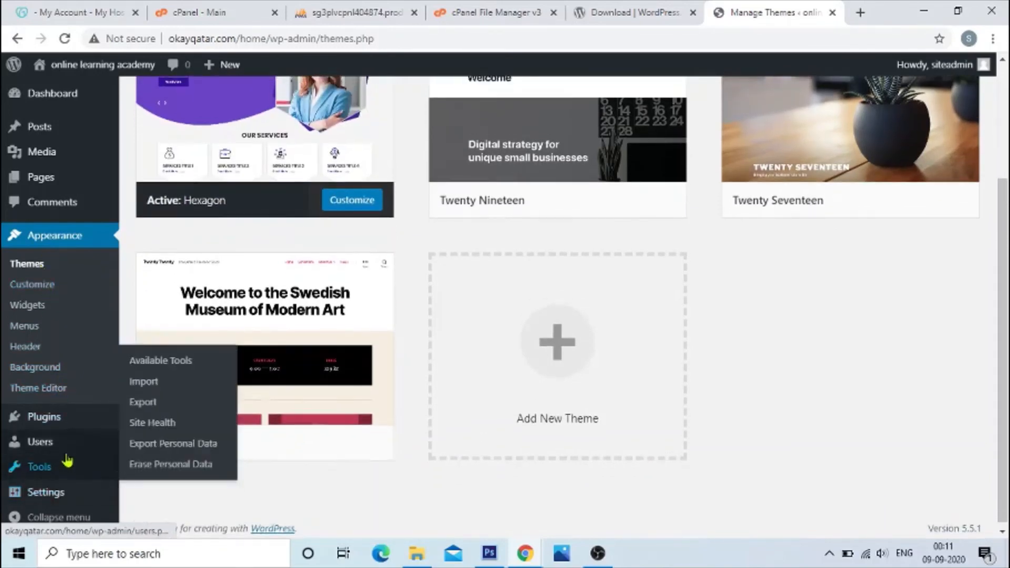
pyautogui.moveTo(67, 424)
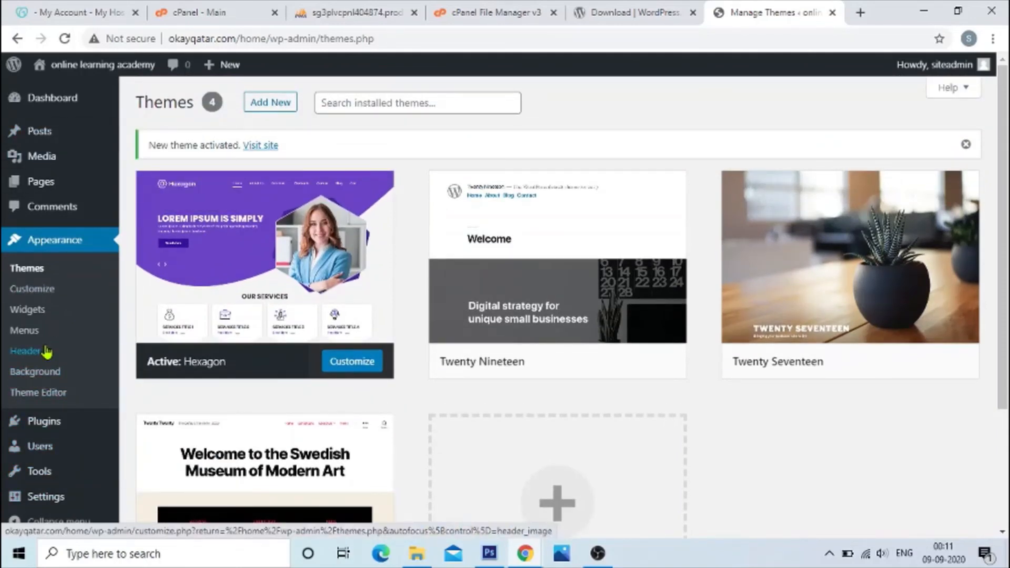
pyautogui.click(42, 289)
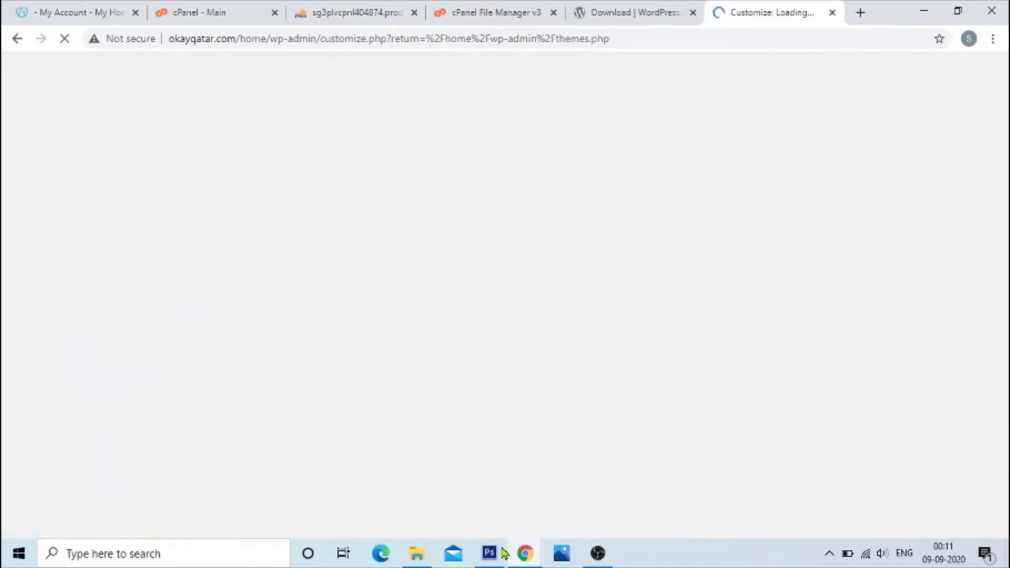
# Step: Reload the public site in the incognito window and check the new theme's layout and its footer credit
pyautogui.moveTo(525, 550)
pyautogui.click(640, 476)
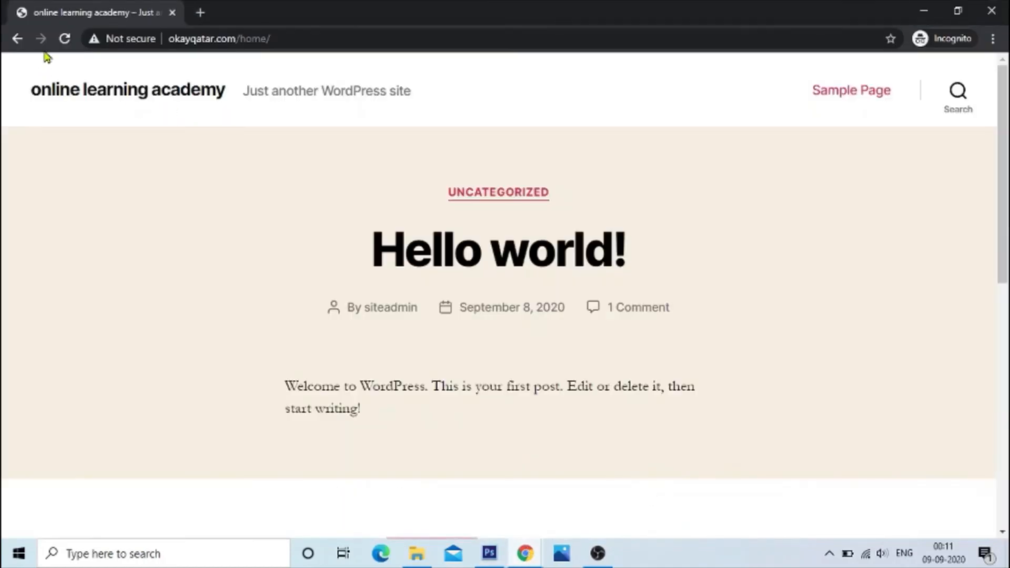
pyautogui.click(67, 38)
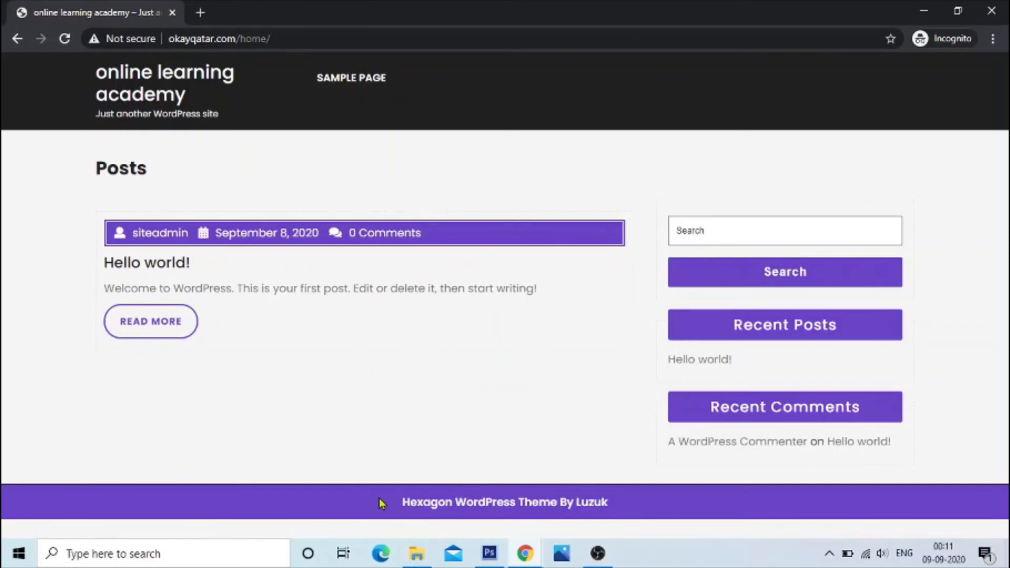
pyautogui.moveTo(382, 503); pyautogui.dragTo(613, 514)
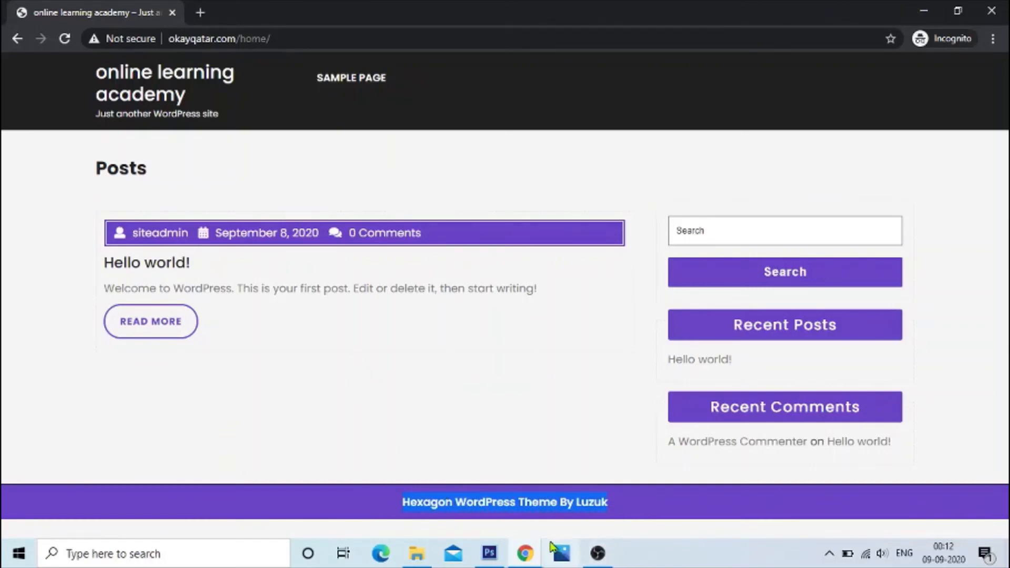
# Step: Return to the WordPress customizer window, review the Hexagon theme's customization sections, and close the customizer
pyautogui.click(525, 552)
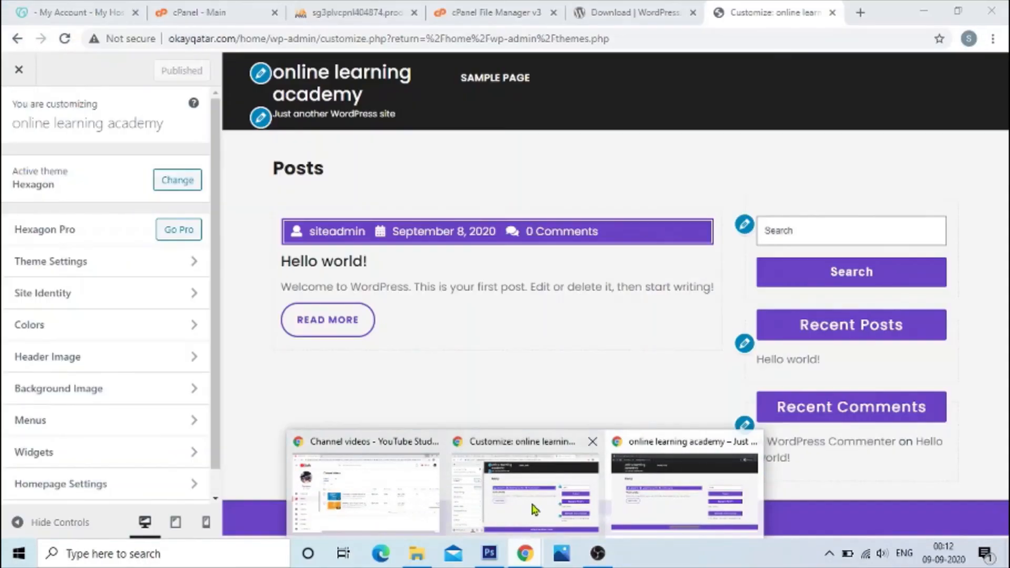
pyautogui.click(533, 509)
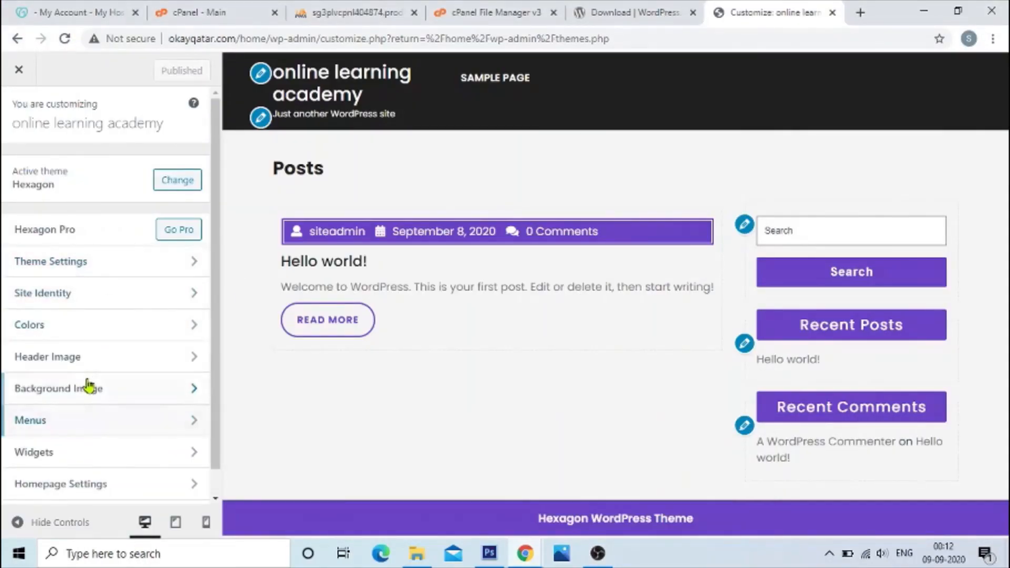
pyautogui.scroll(-1, 95, 397)
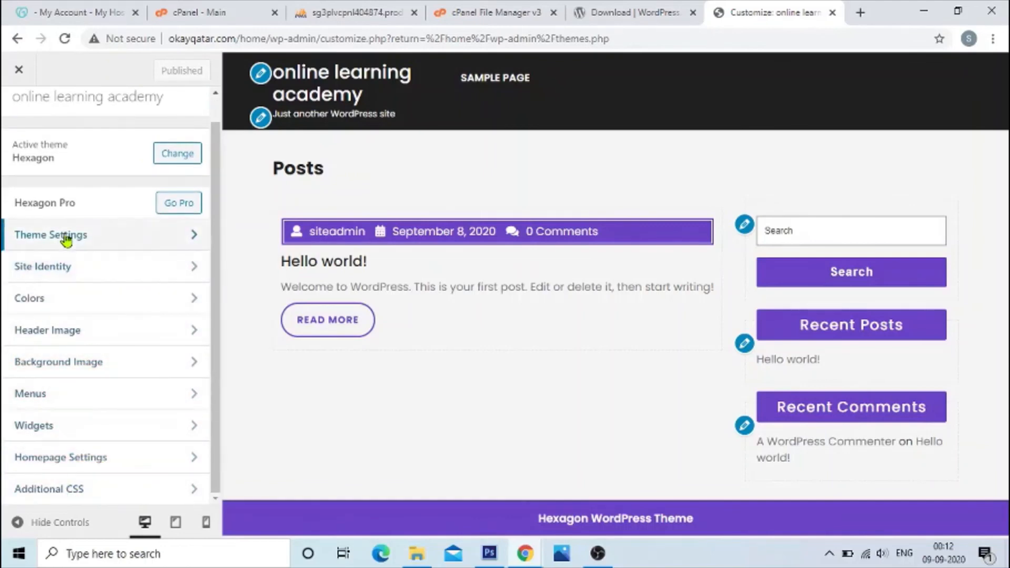
pyautogui.click(19, 70)
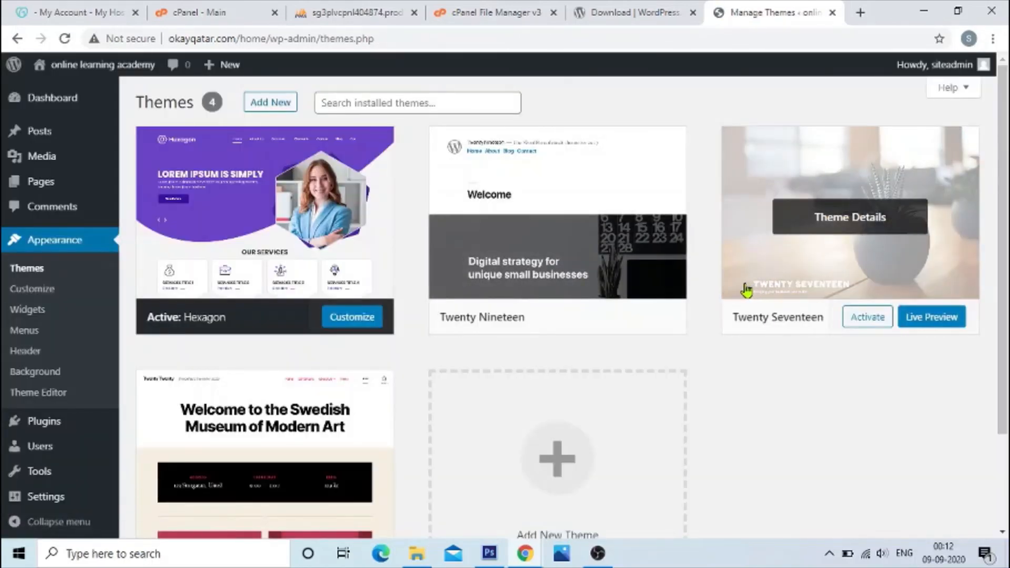
# Step: Switch to phpMyAdmin and open the wp_options table of the mydb database
pyautogui.moveTo(947, 66)
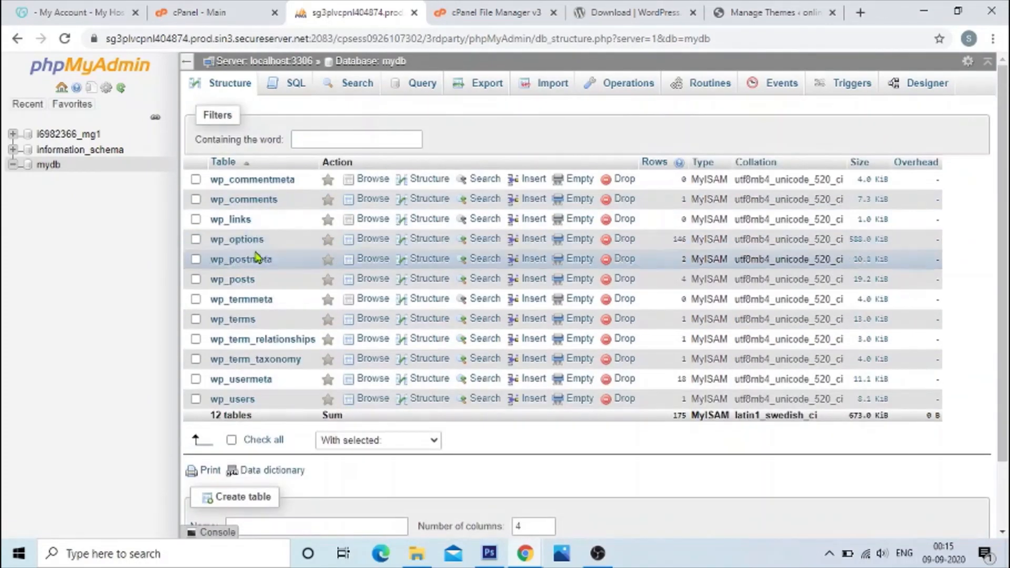
pyautogui.click(242, 241)
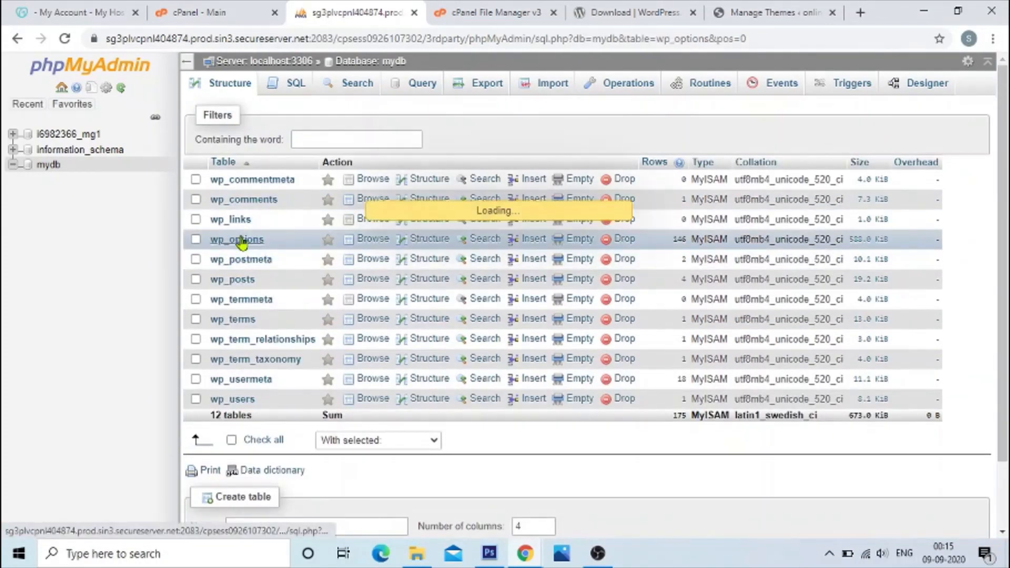